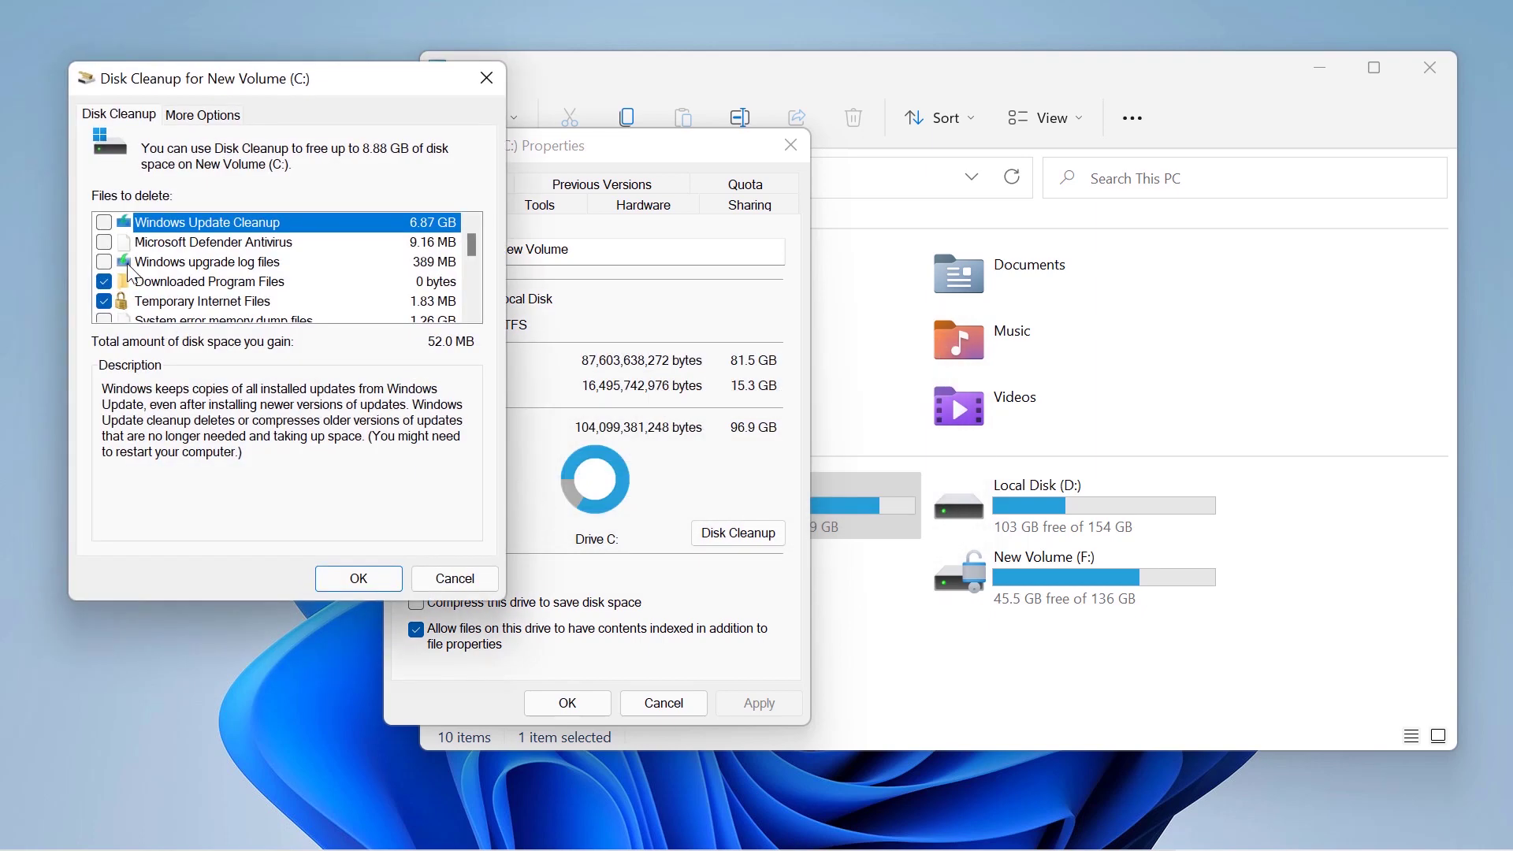
Step: Mark Windows Update Cleanup, Microsoft Defender Antivirus, Windows upgrade log files and System error memory dump files for deletion
click(104, 223)
click(104, 242)
click(104, 261)
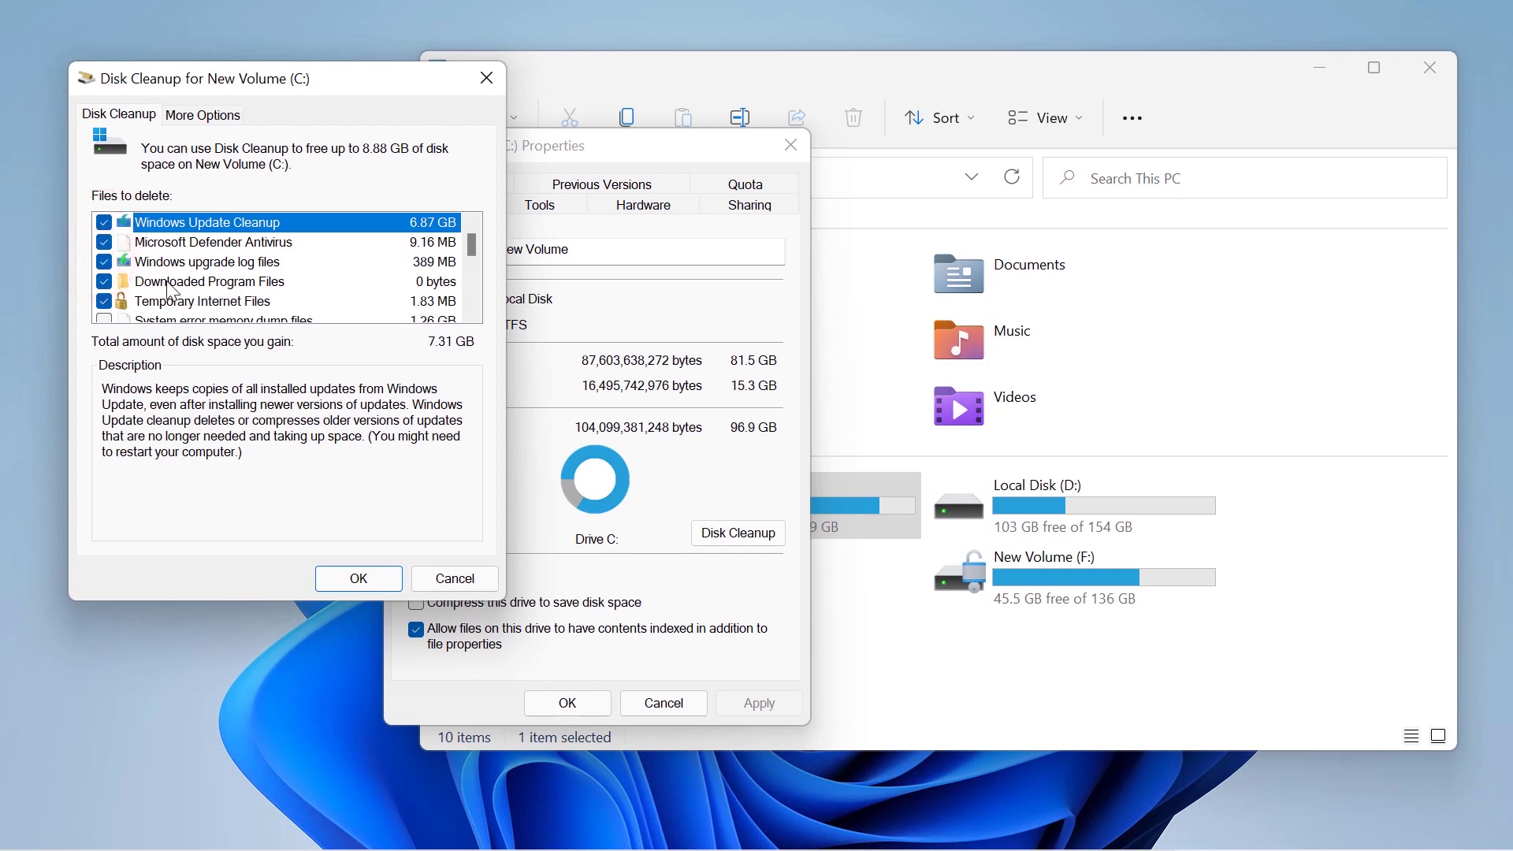
click(103, 318)
Step: Mark System error minidump files, Windows error reports, DirectX Shader Cache and Delivery Optimization Files for deletion
drag(466, 249, 469, 274)
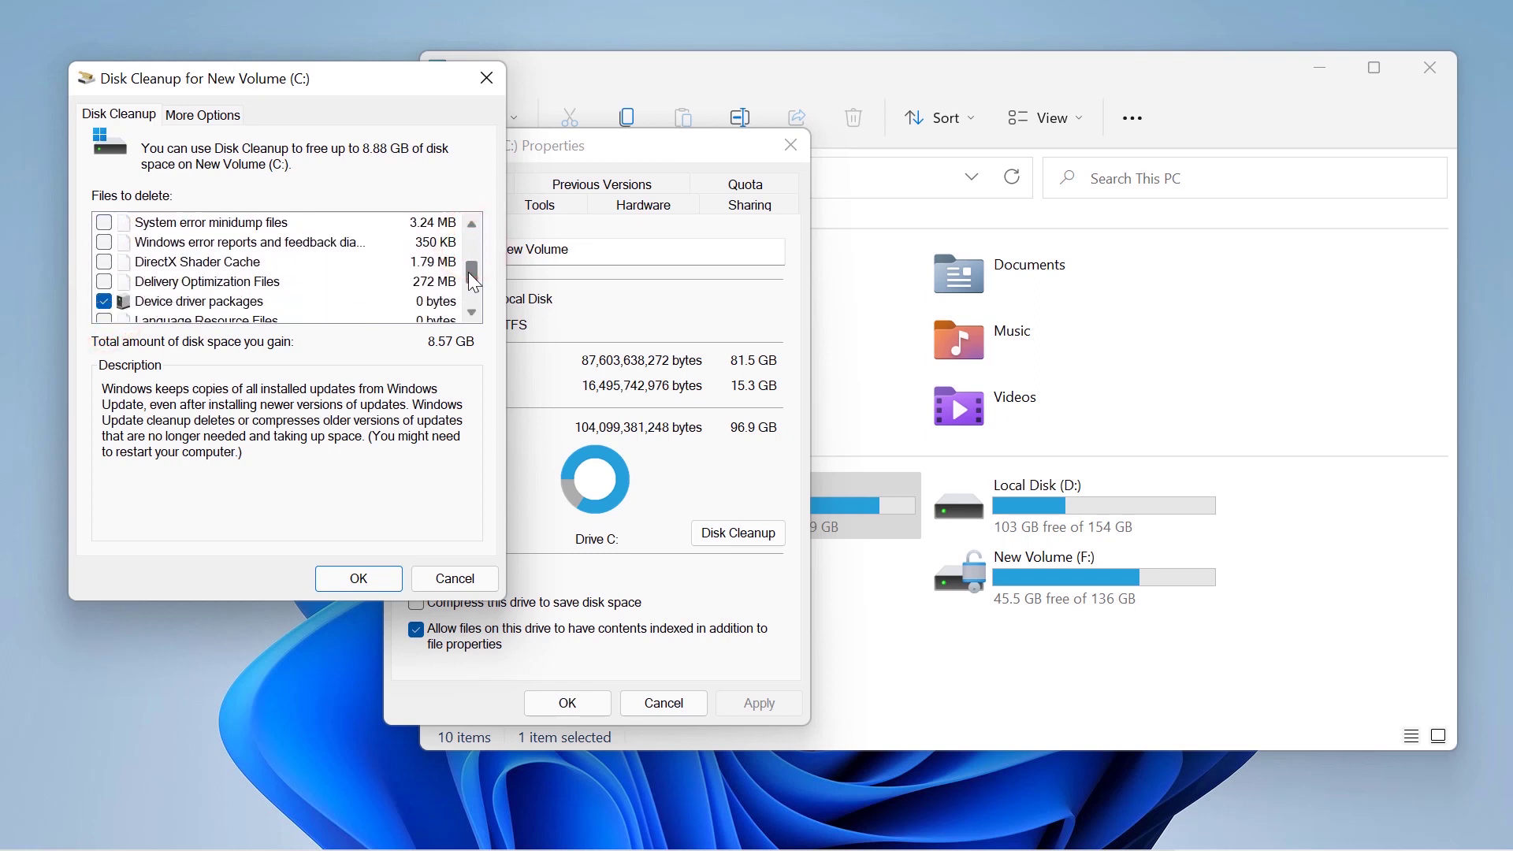
click(104, 222)
click(103, 242)
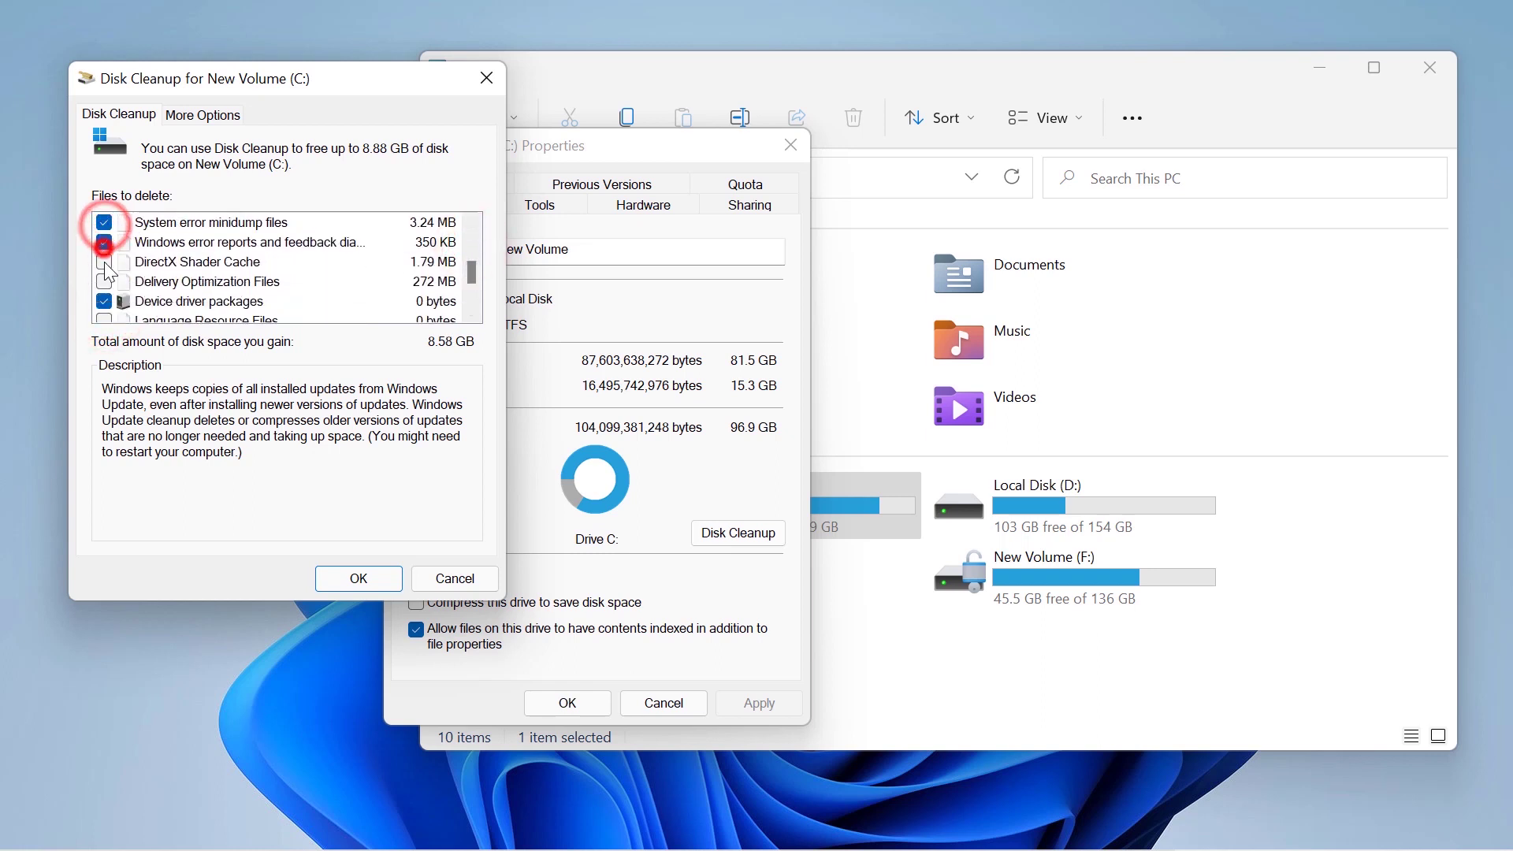
click(103, 262)
click(104, 281)
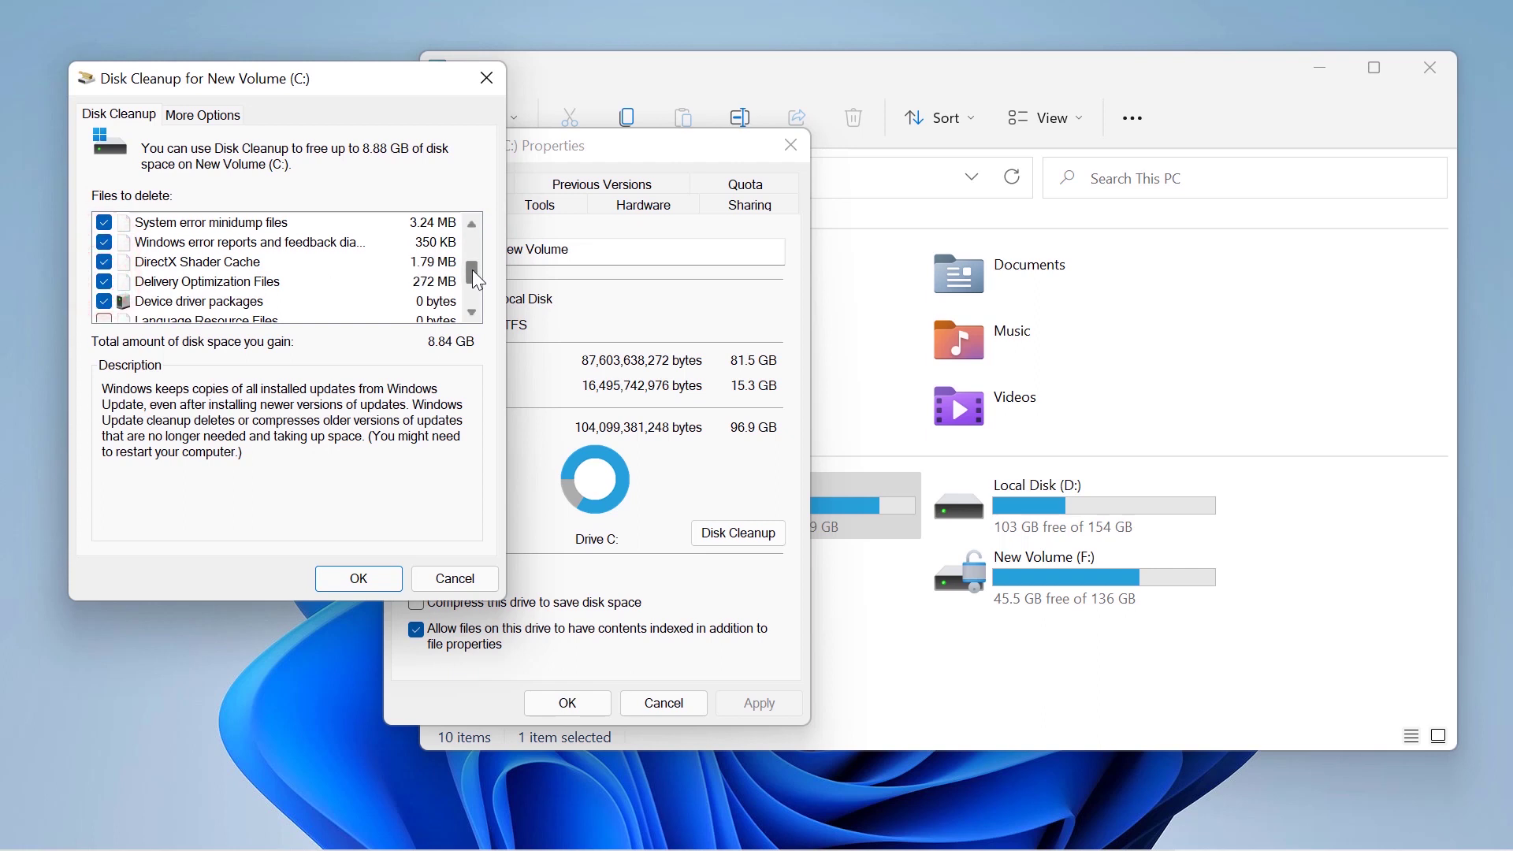
Step: Mark Language Resource Files, Recycle Bin and Temporary files for deletion
drag(473, 273, 476, 285)
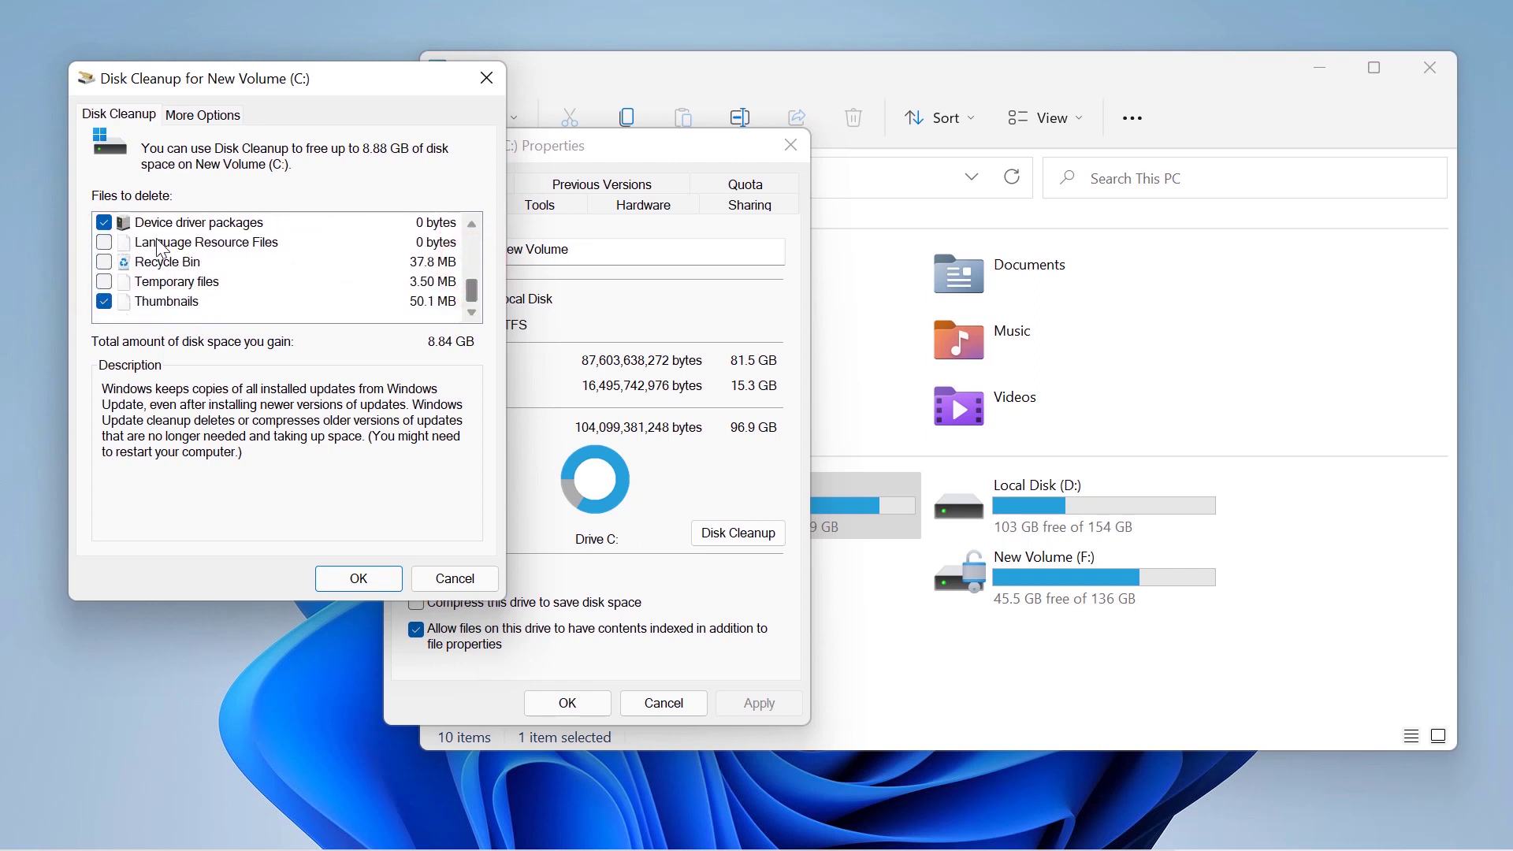
click(104, 241)
click(103, 261)
click(103, 281)
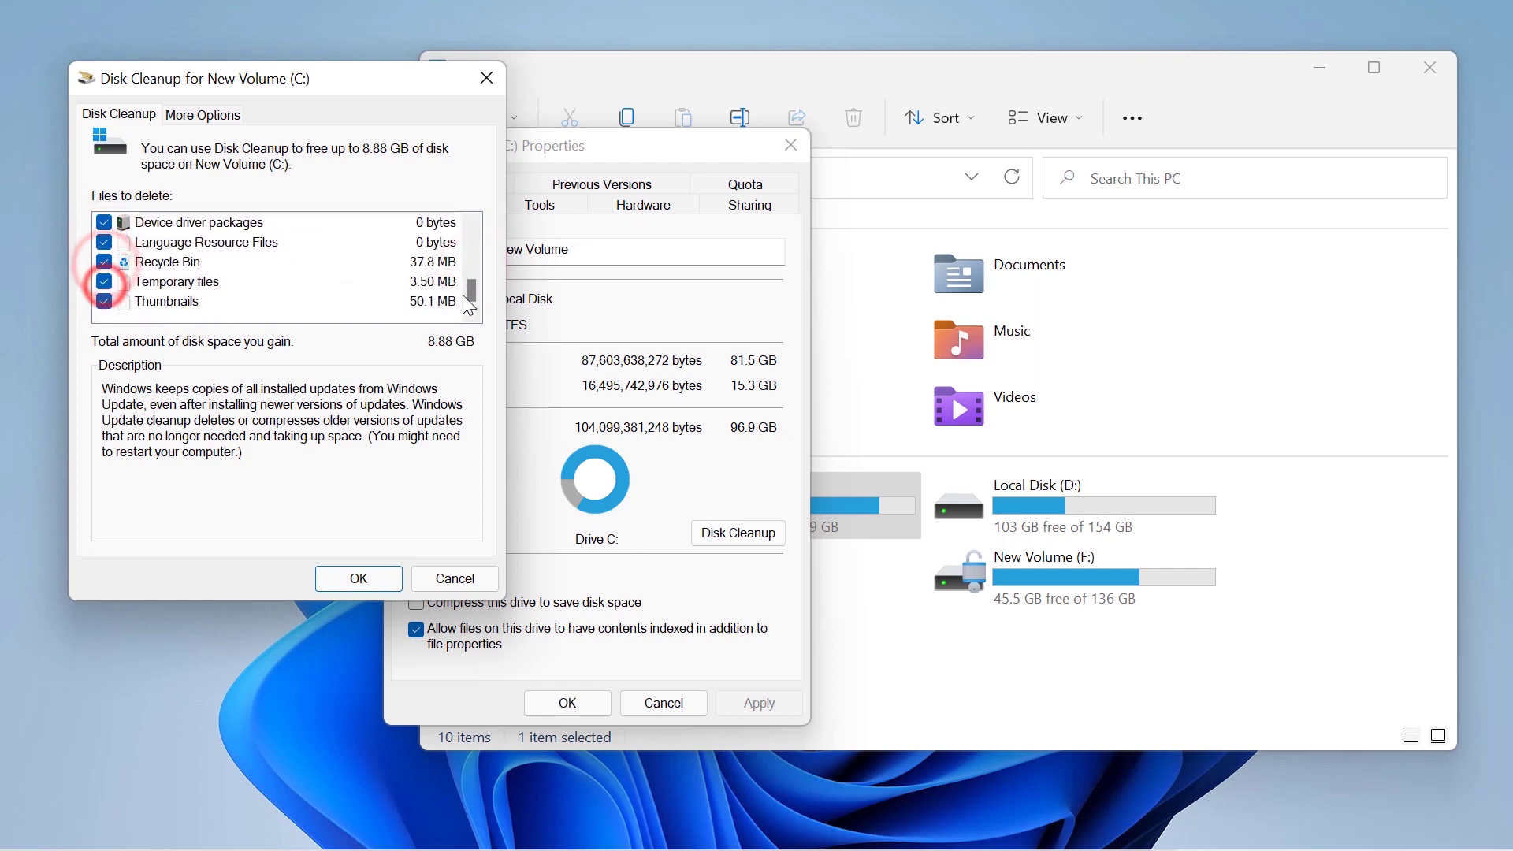
Step: Start the cleanup of drive C: and permanently delete the marked files
click(473, 292)
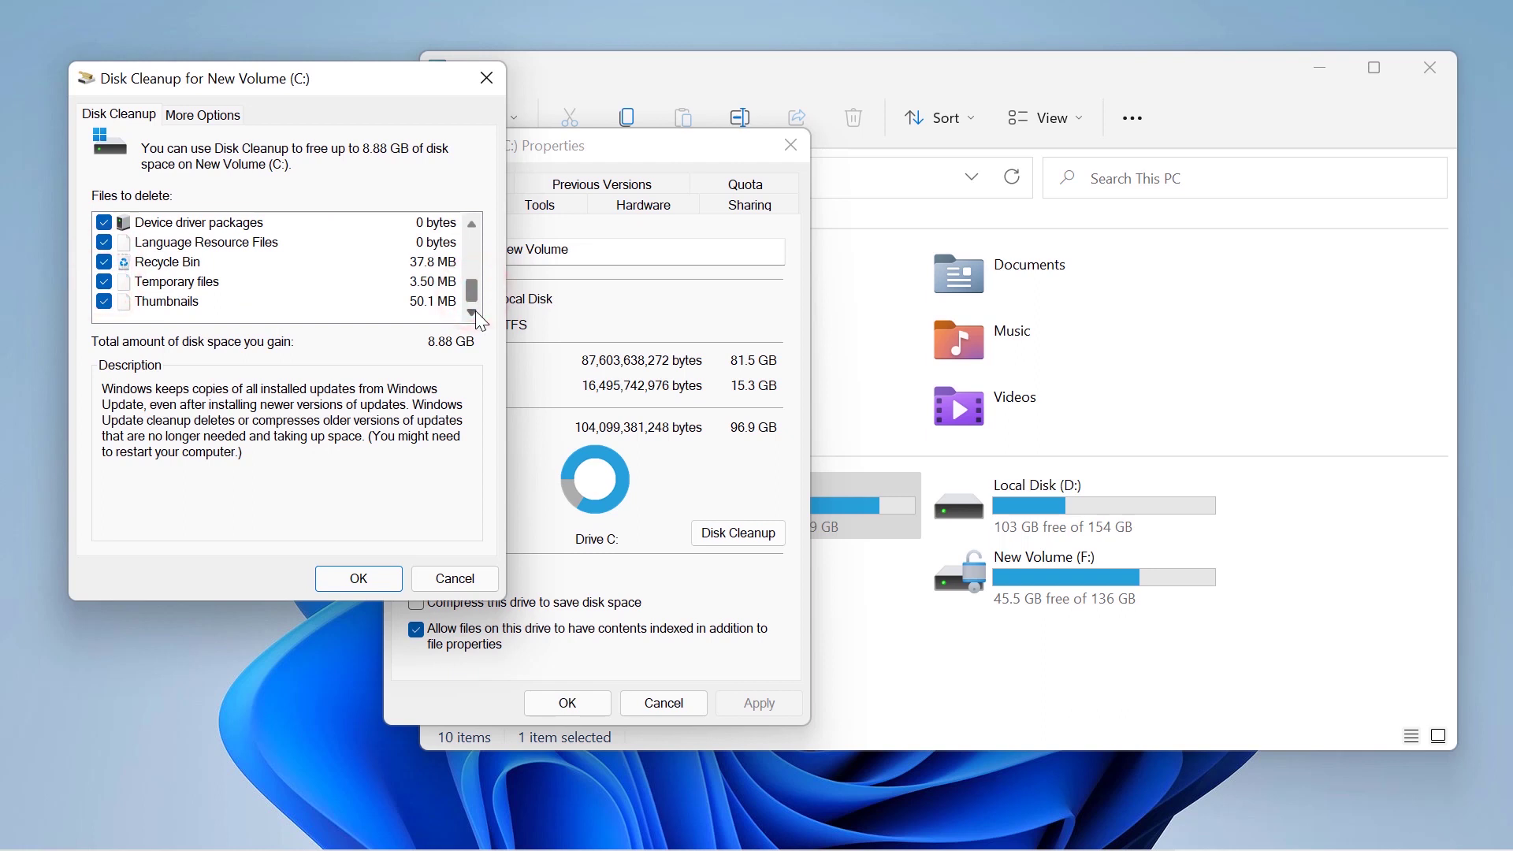
click(446, 349)
click(345, 585)
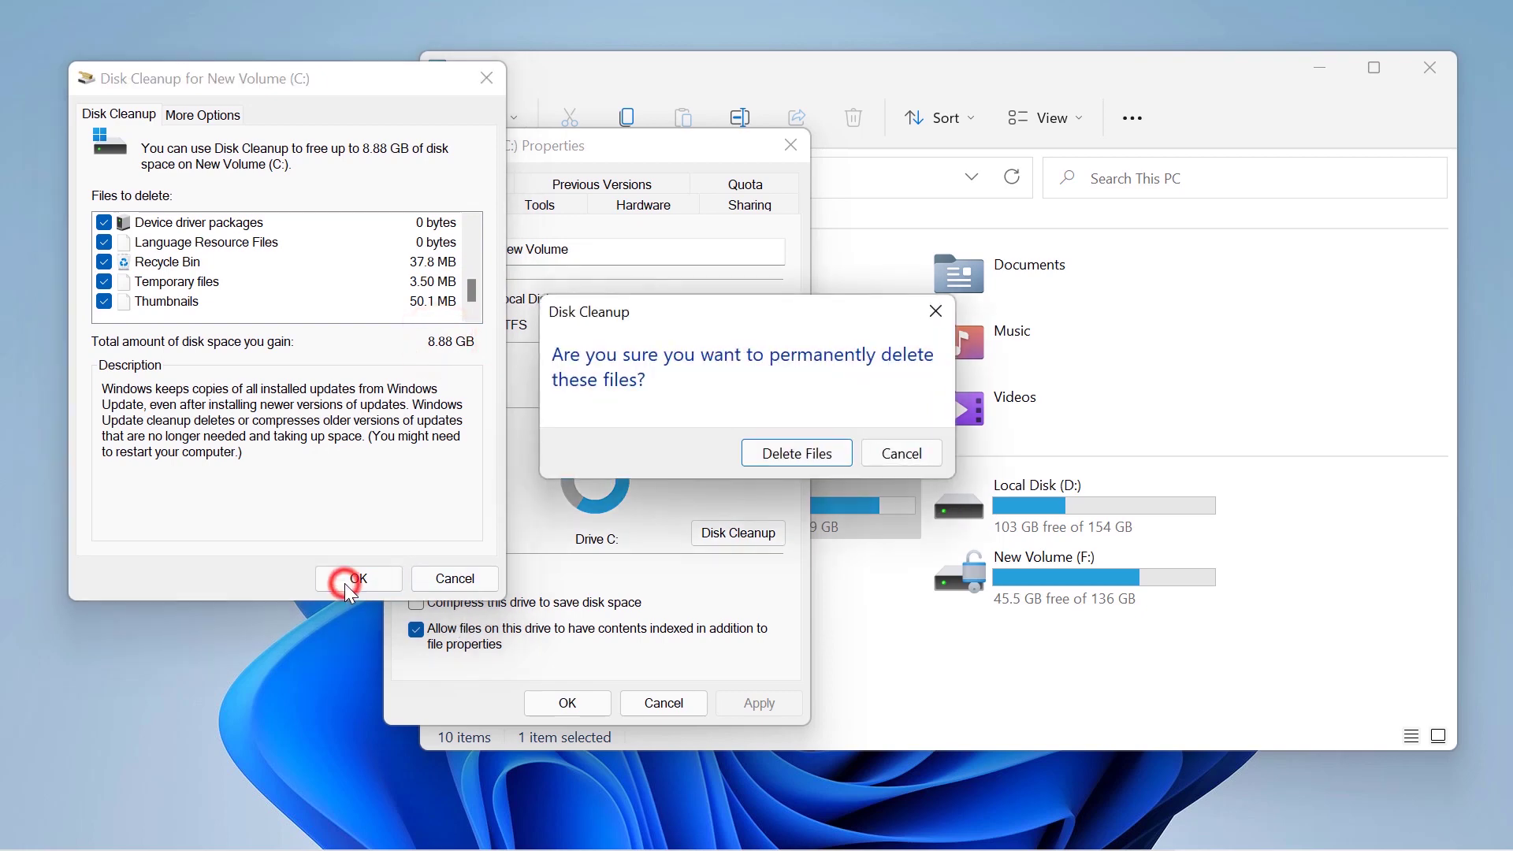
click(792, 465)
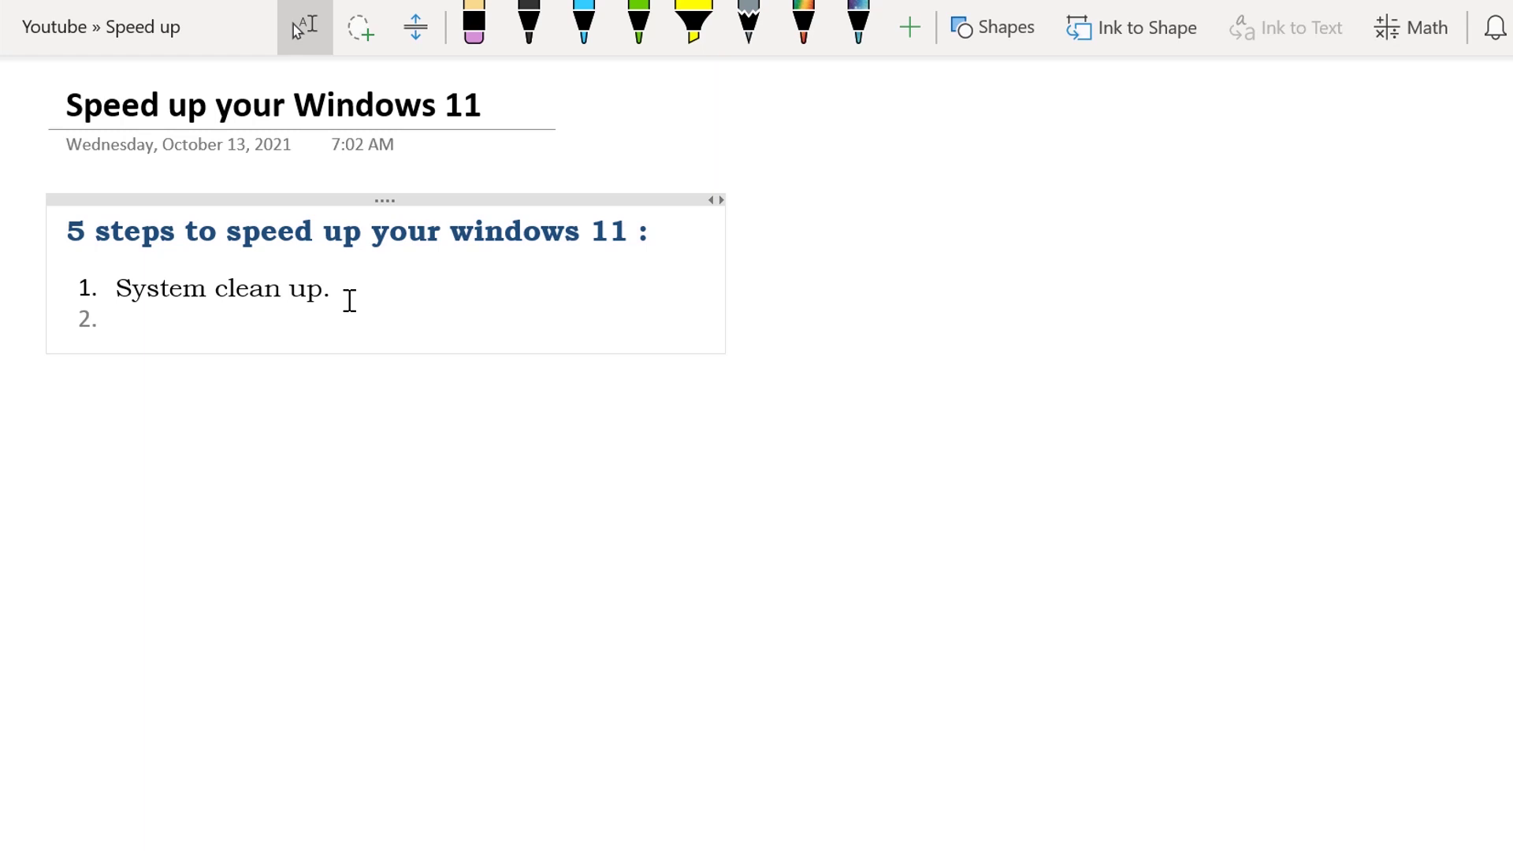
Step: Switch to the OneNote page and add "Defragment each drive" as item 2 of the numbered list
text(Defragment)
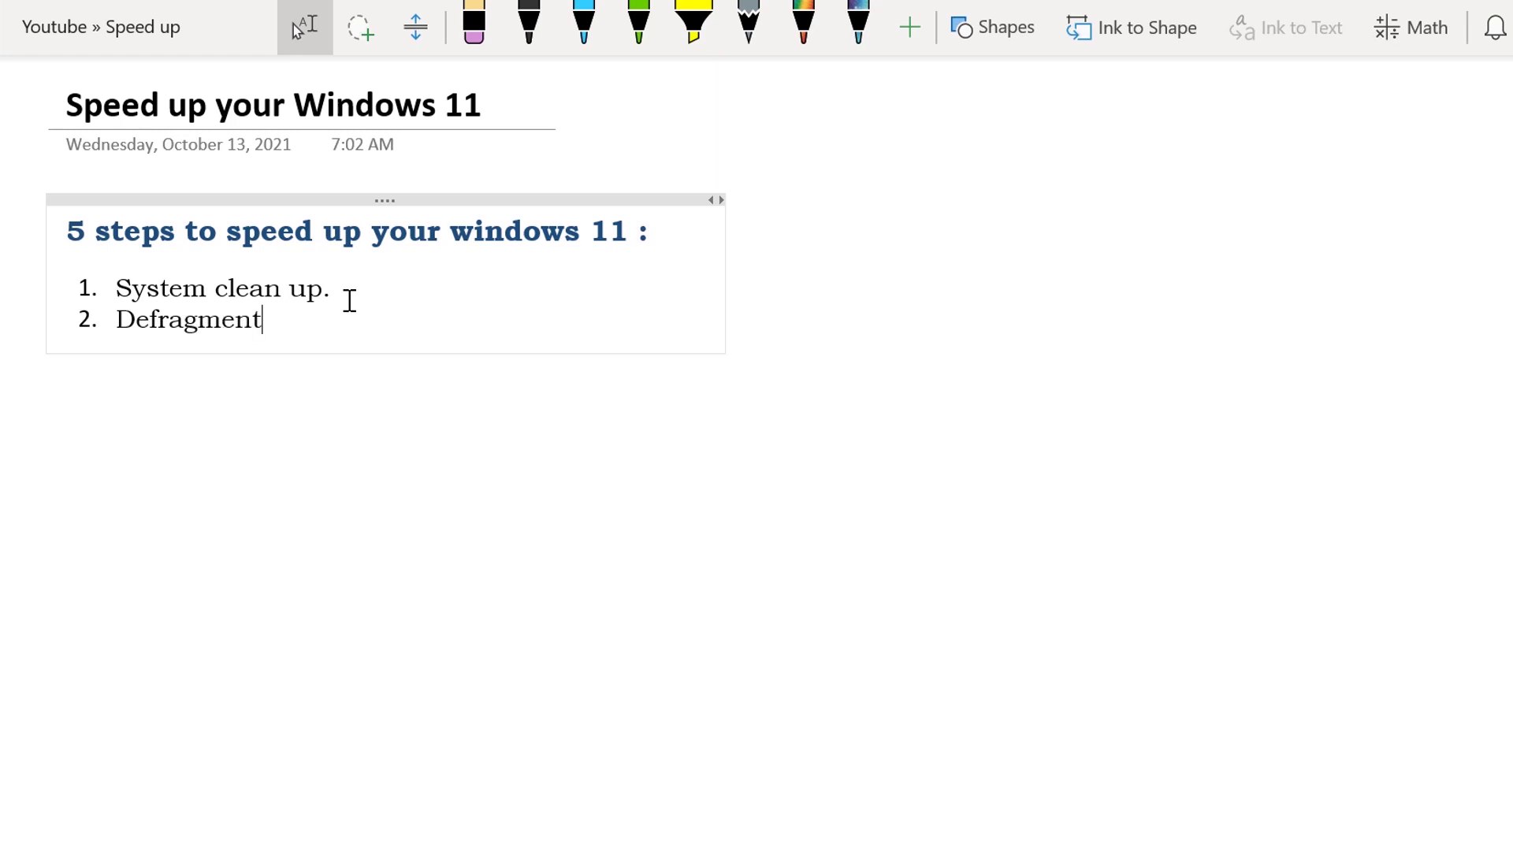
text( each dr)
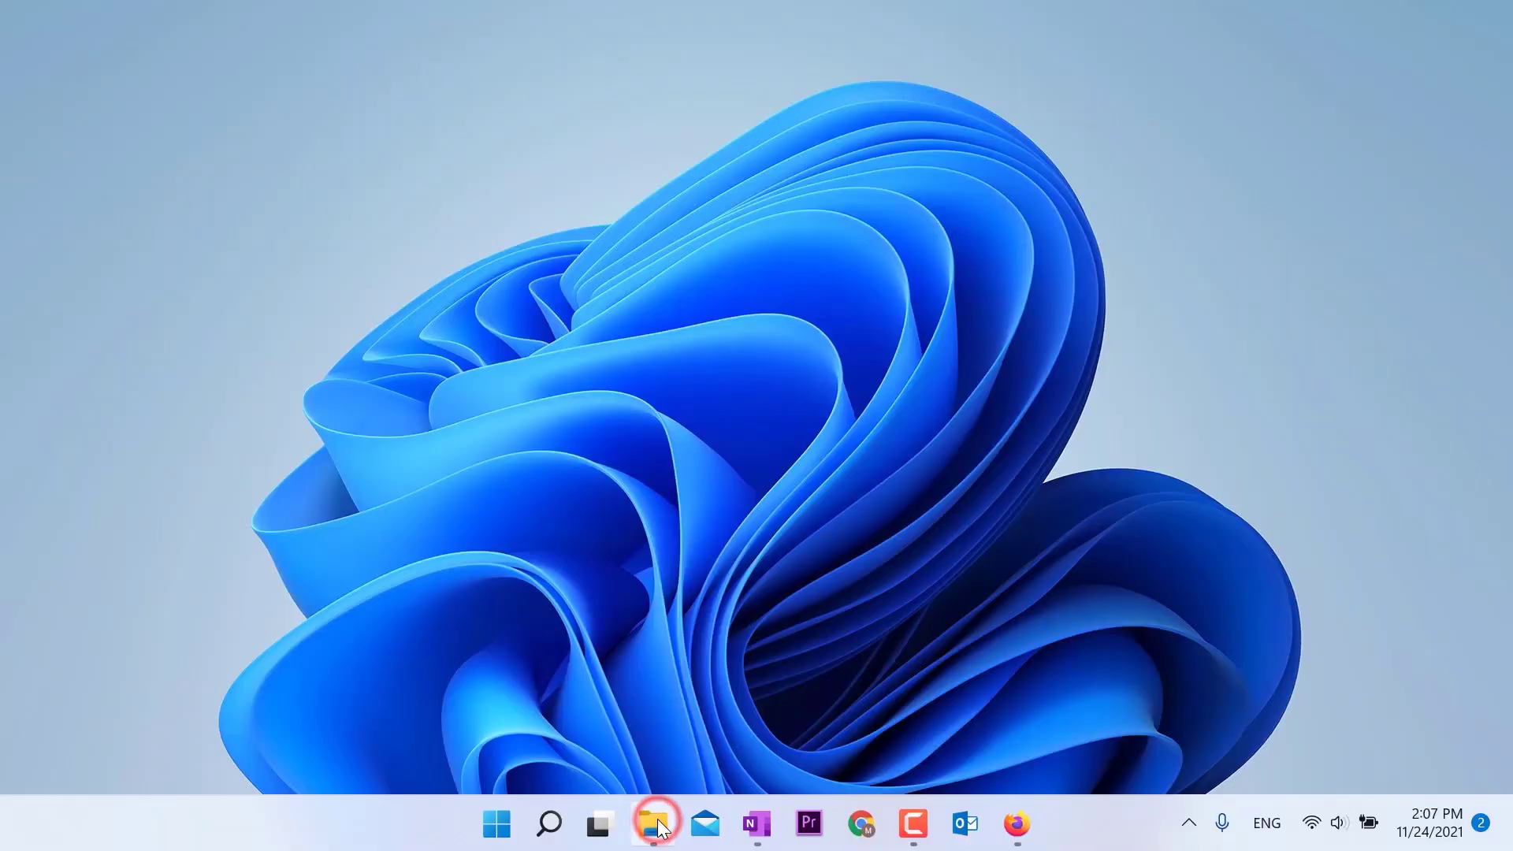
Step: Switch to File Explorer and open the drive optimization tool from the properties of New Volume (C:)
click(662, 822)
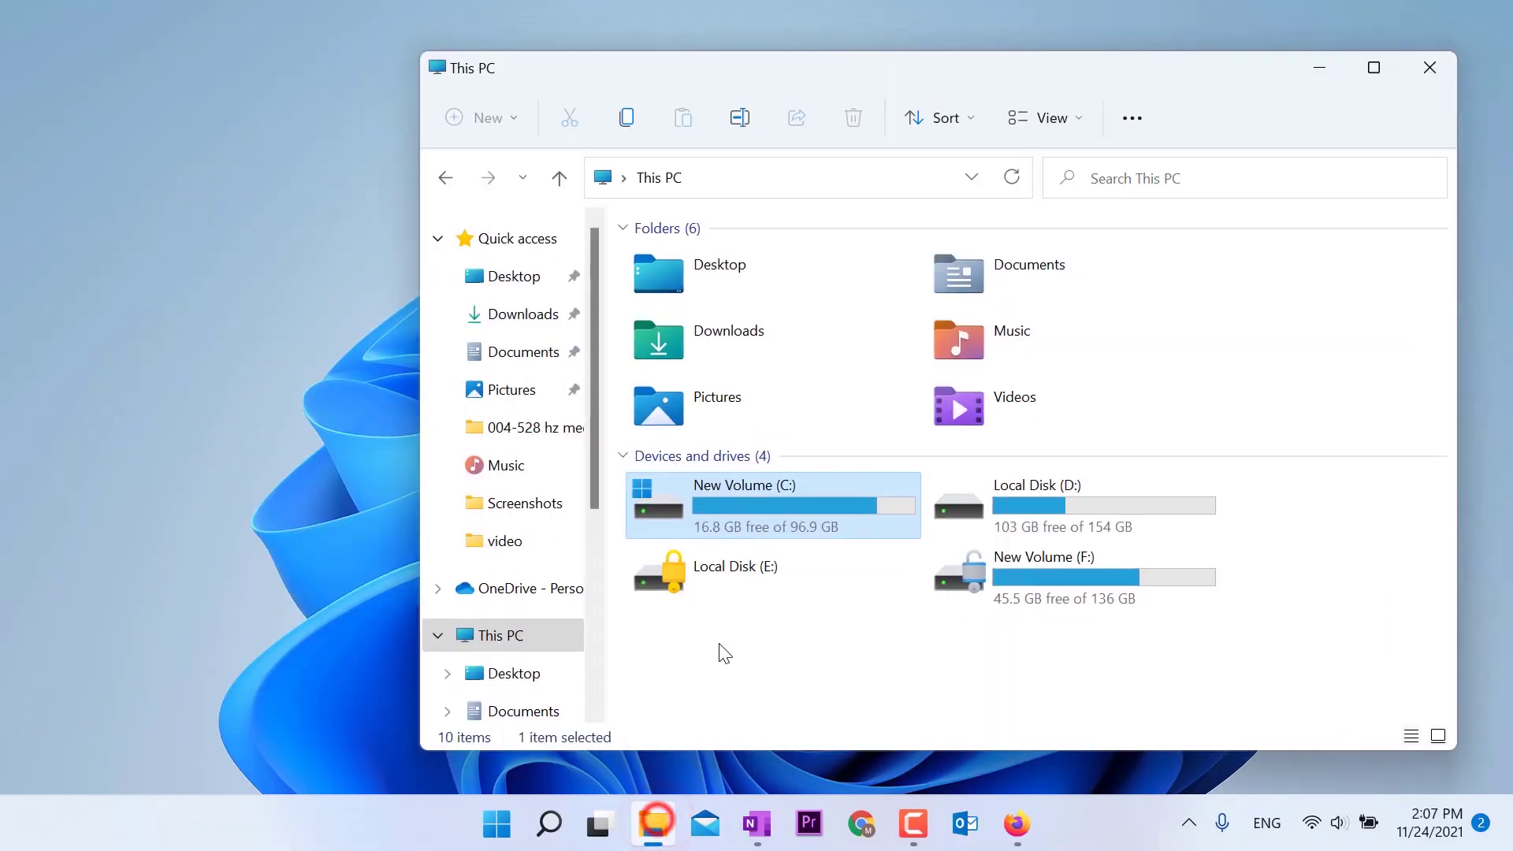
right_click(721, 497)
click(825, 416)
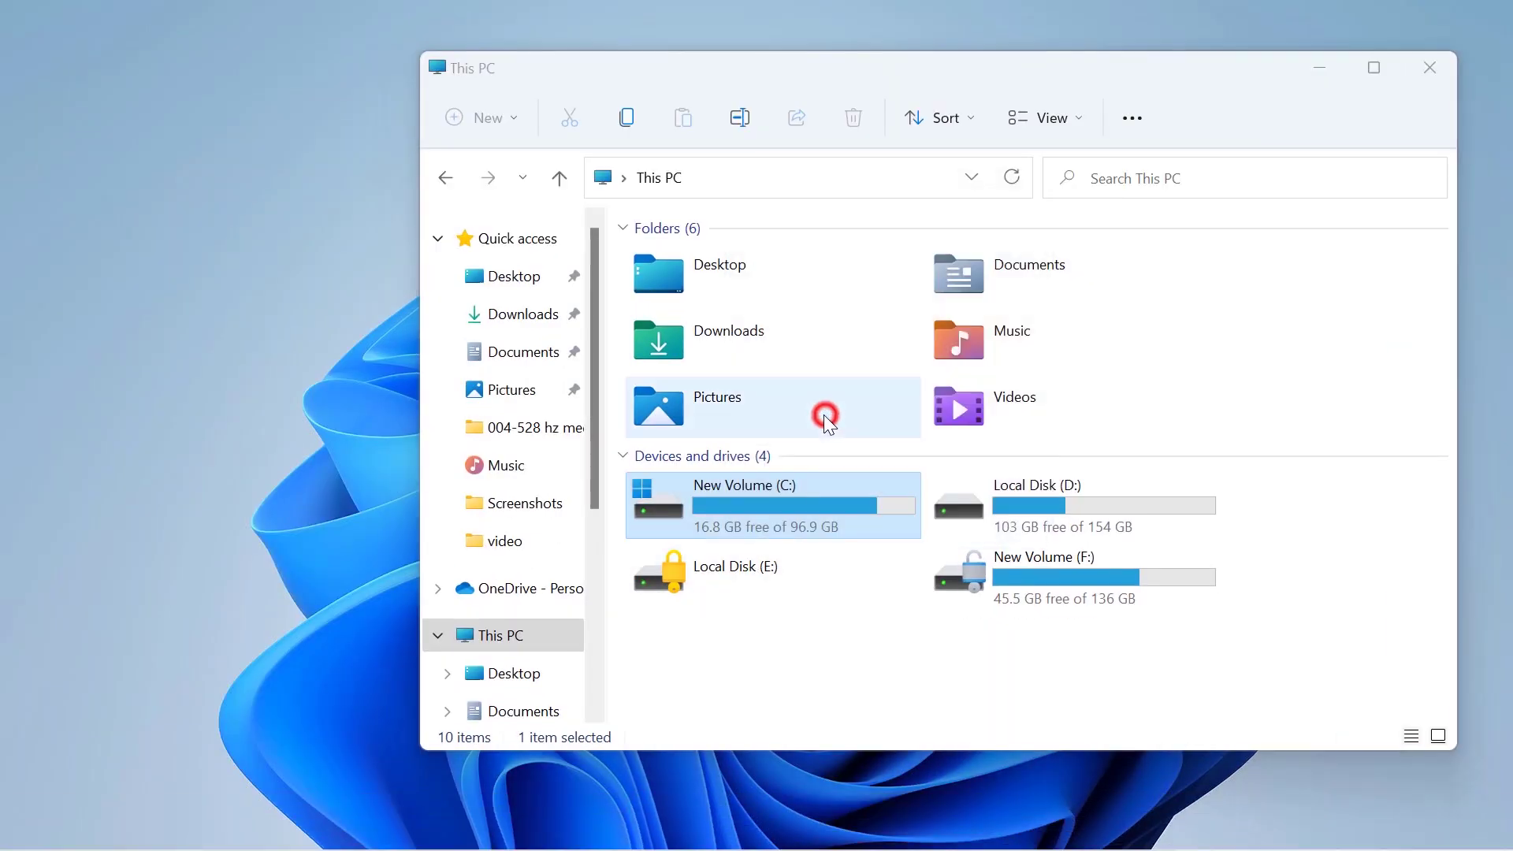
drag(874, 260, 585, 178)
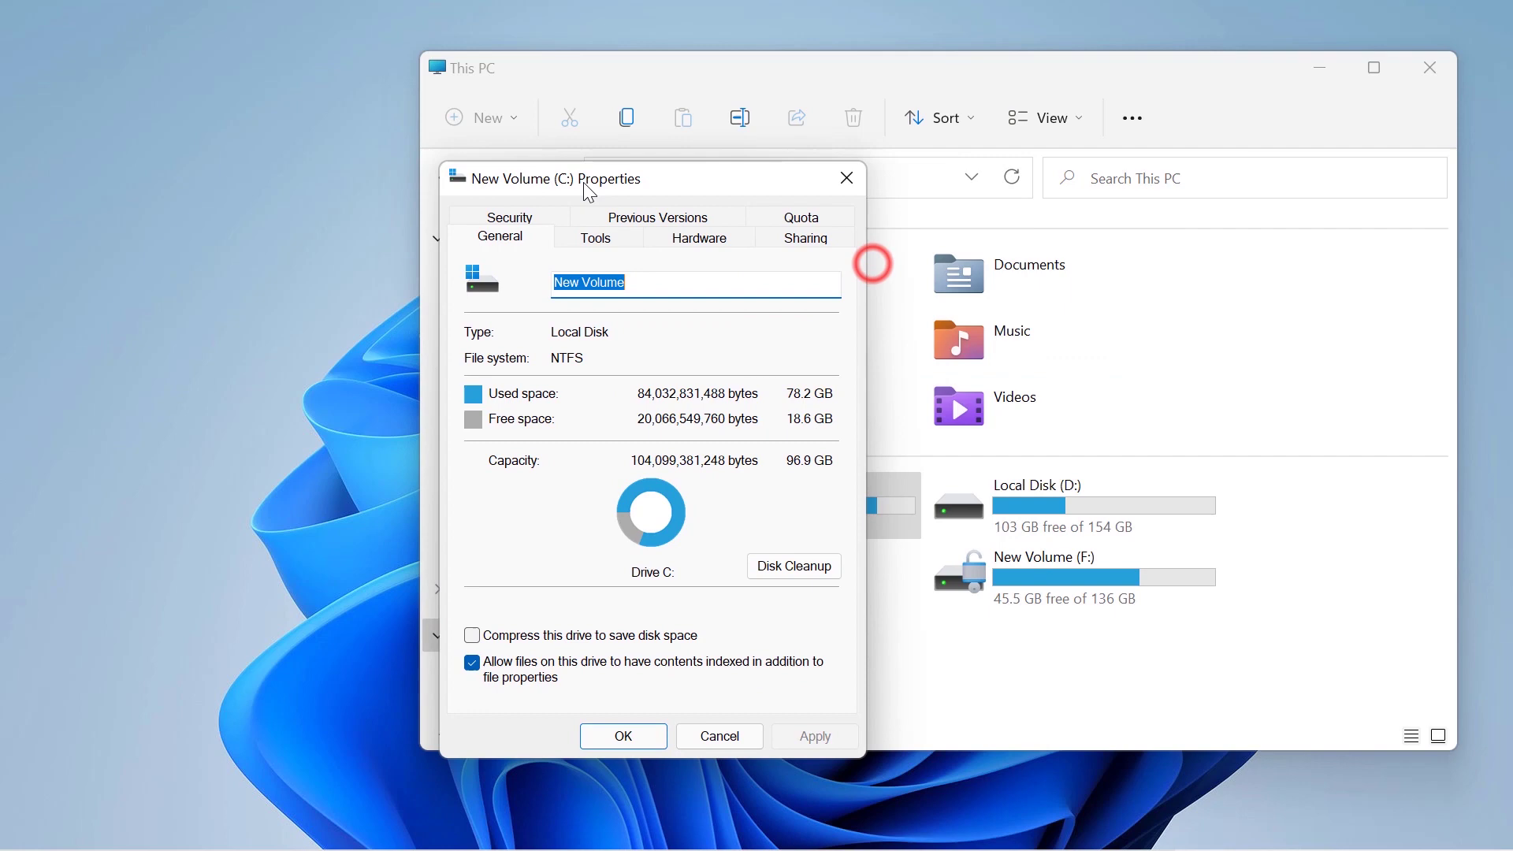
click(614, 248)
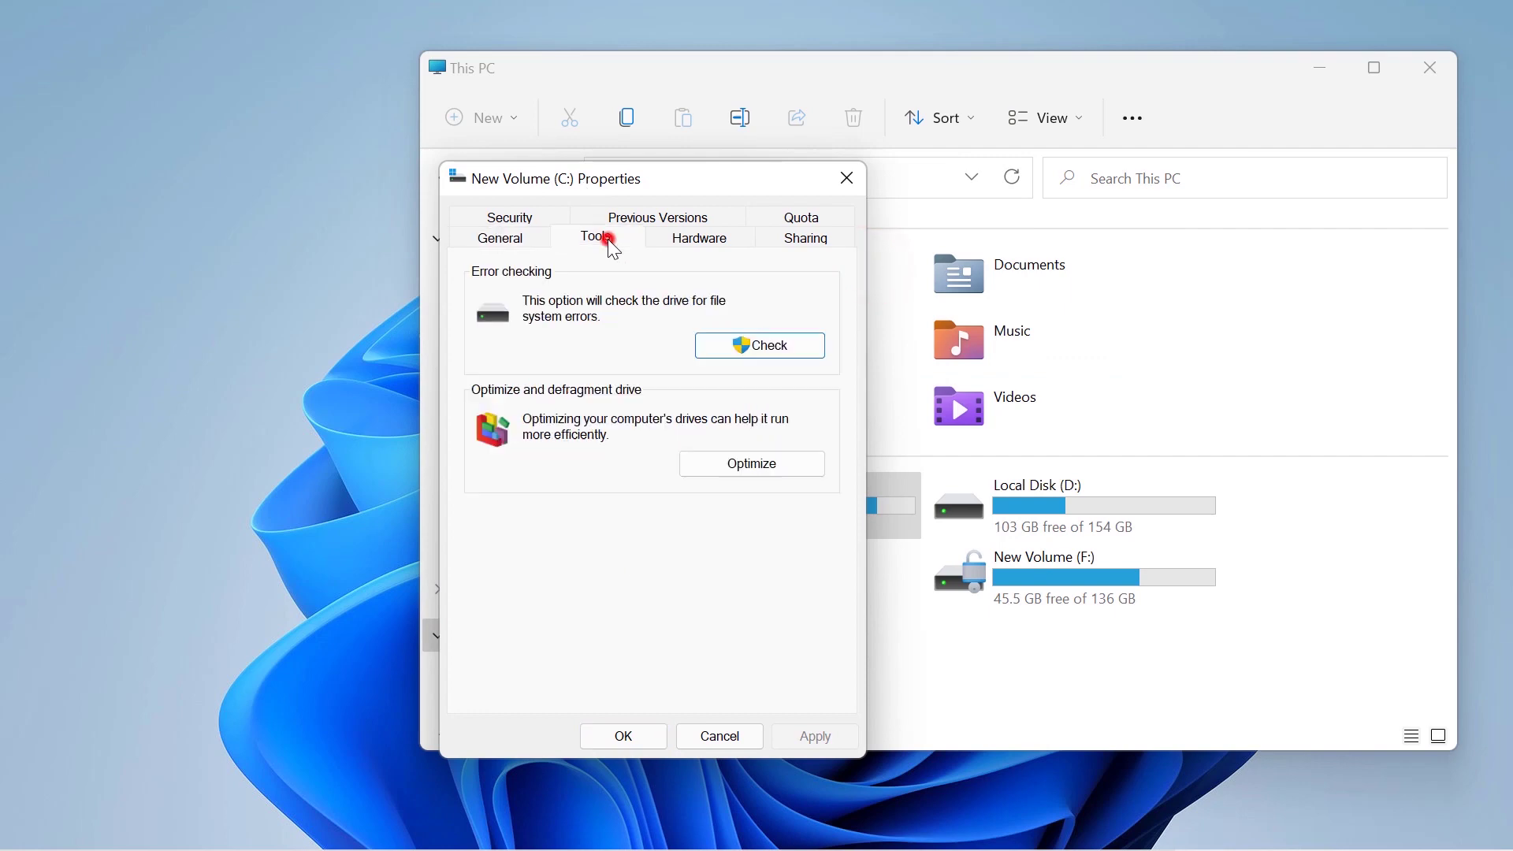
click(712, 465)
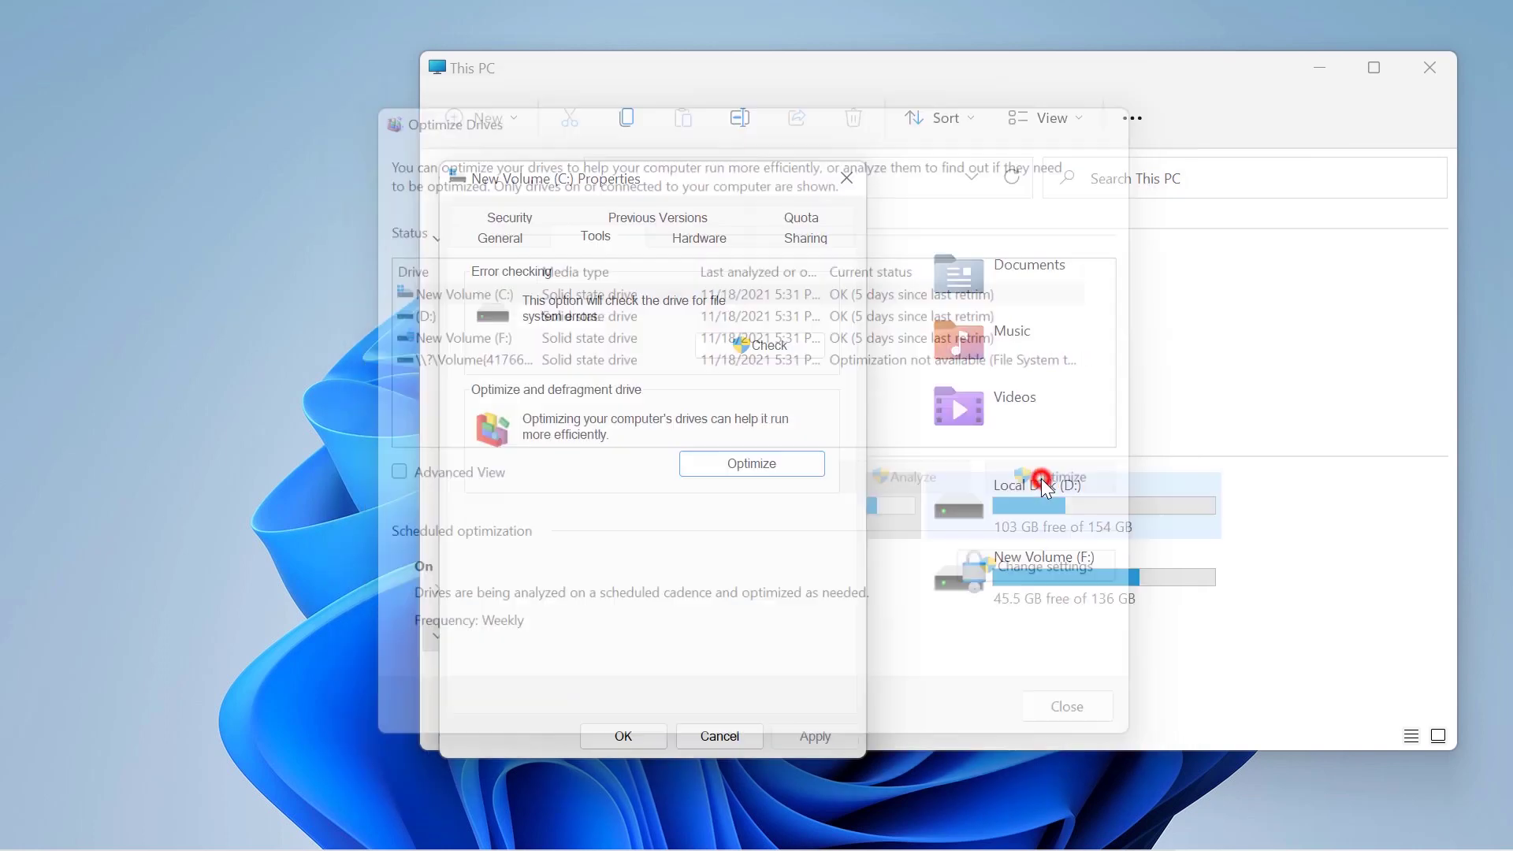
Step: Optimize drives C:, D: and F: one after another
click(1046, 482)
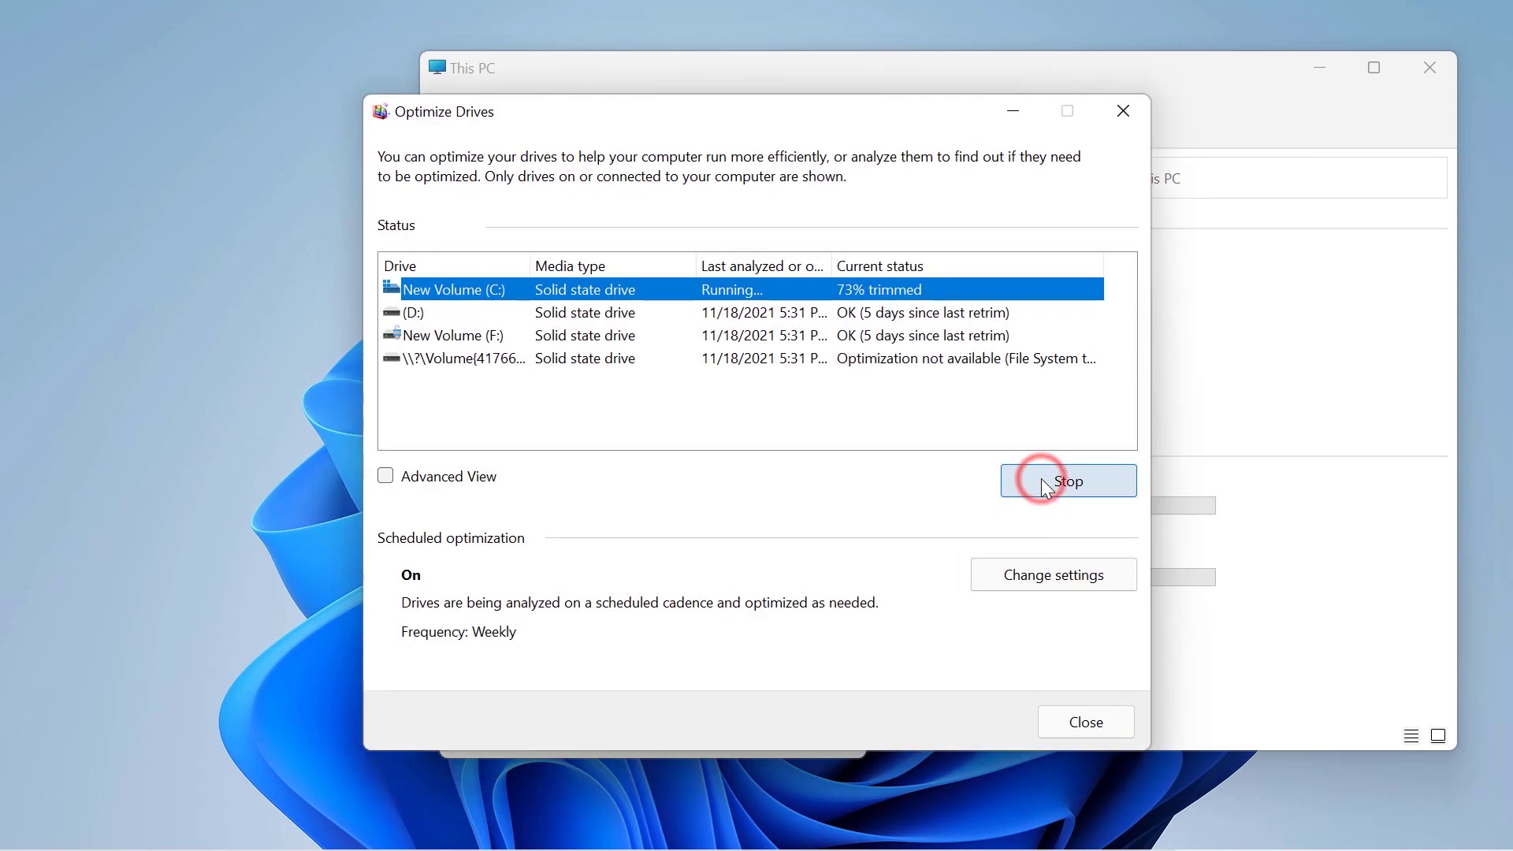
click(981, 315)
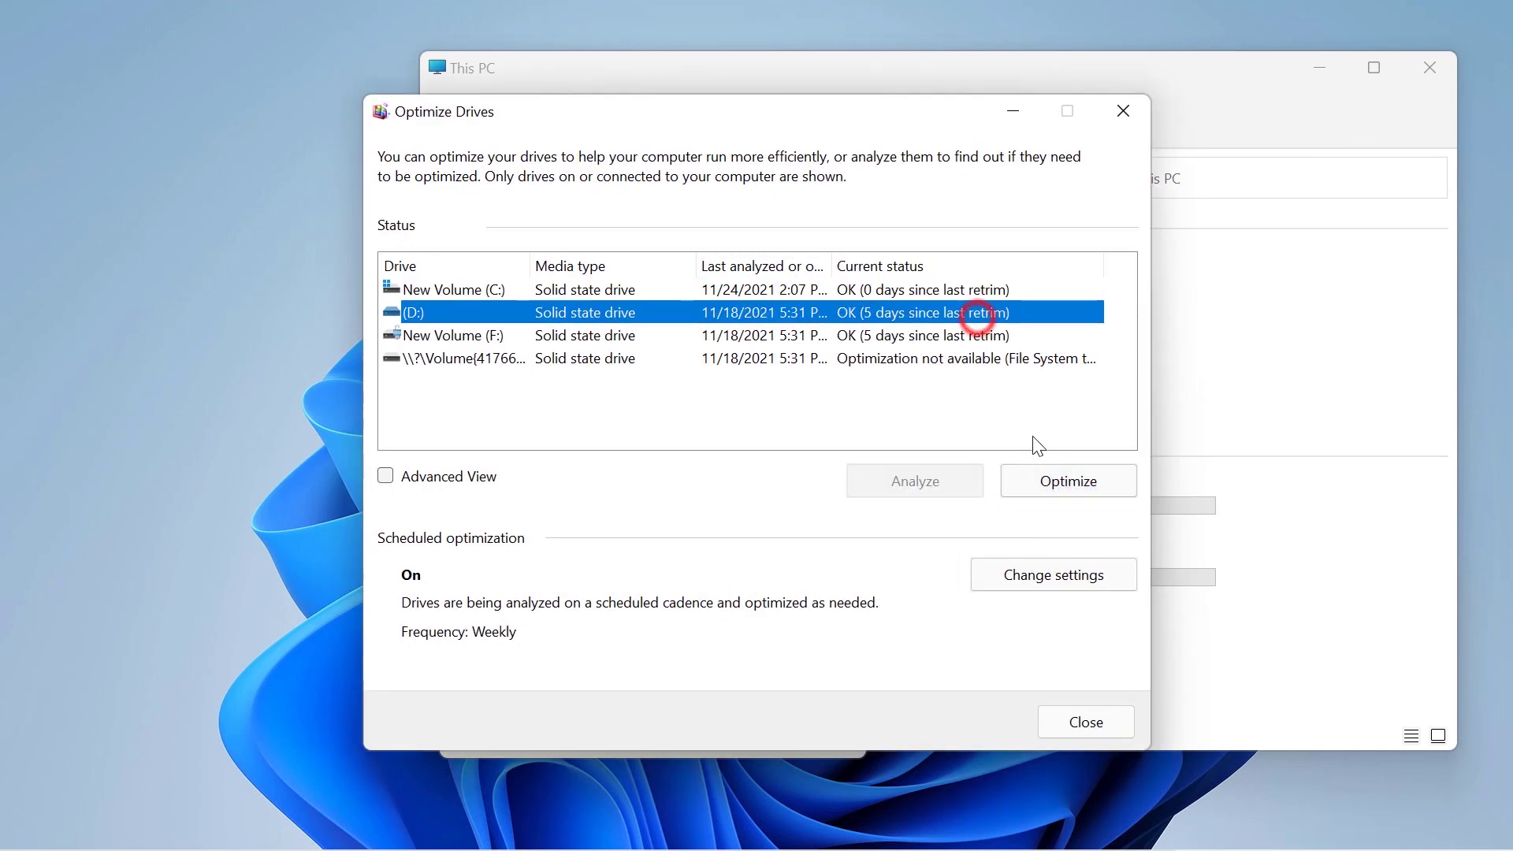
click(1056, 483)
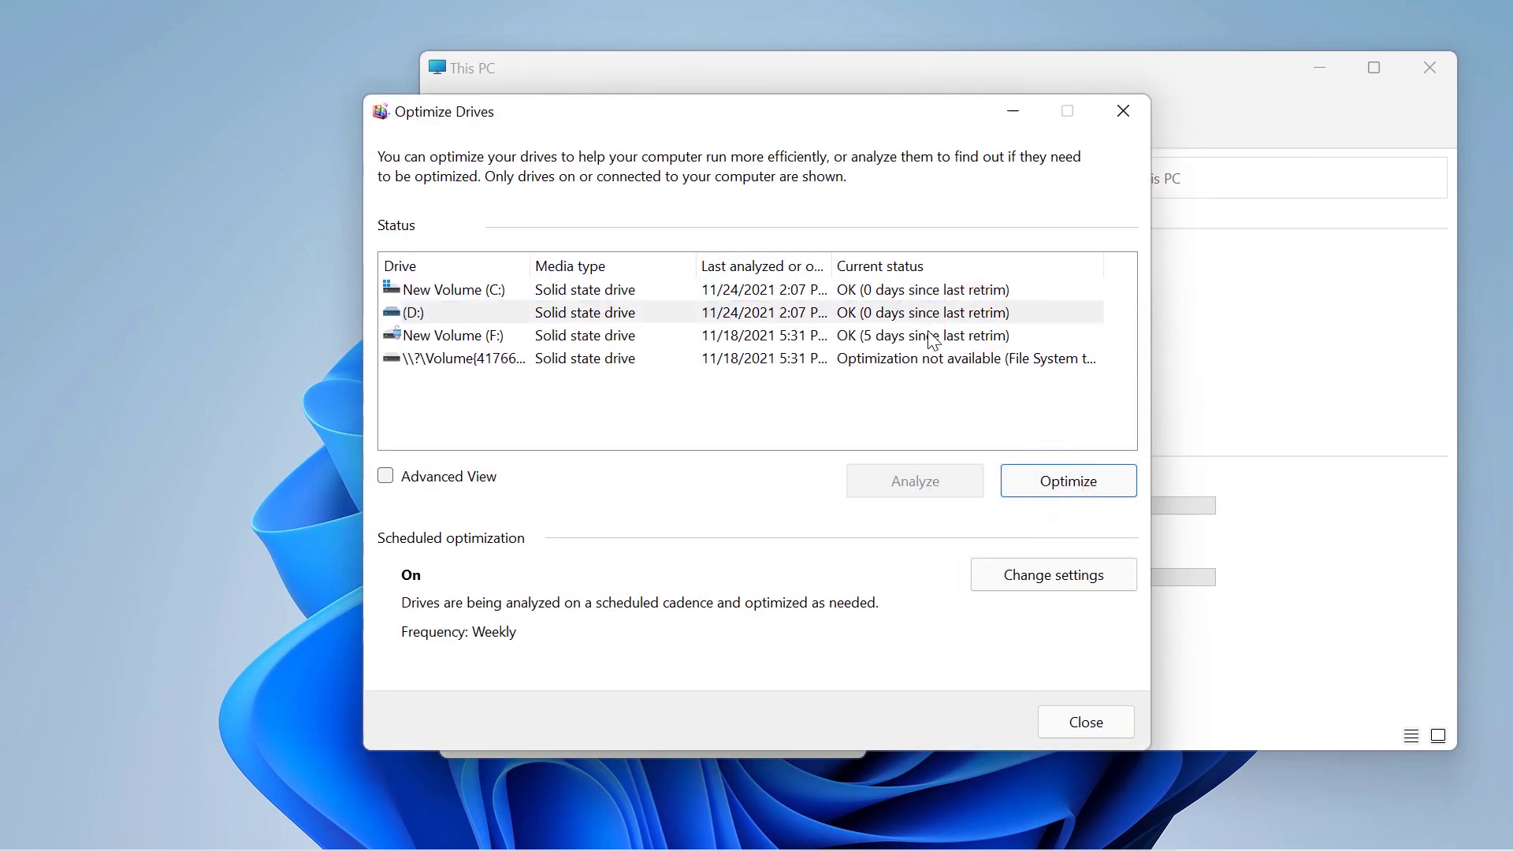
click(928, 335)
click(1046, 482)
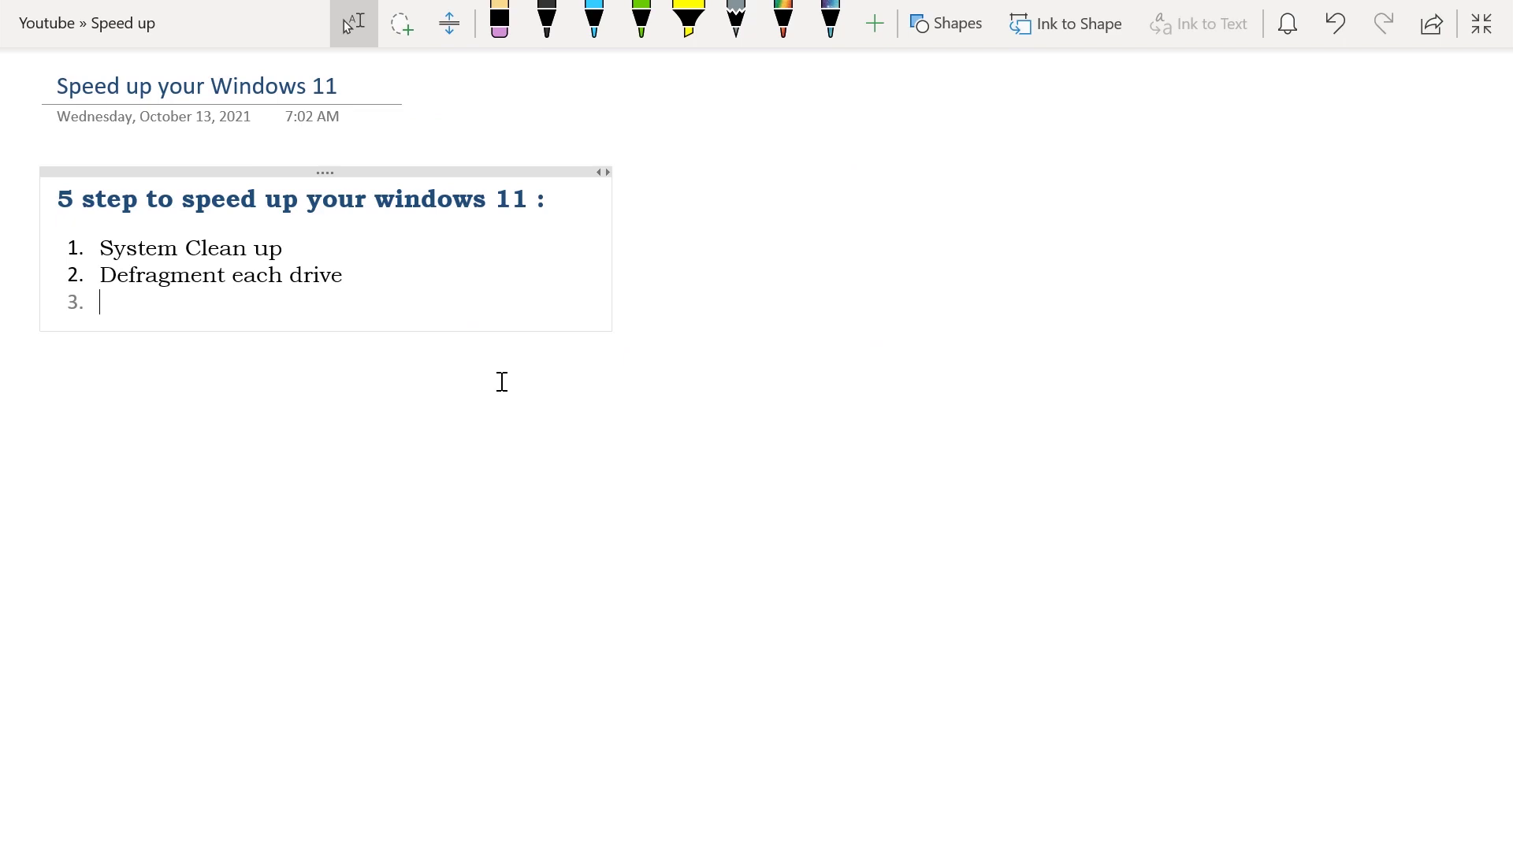
Step: Add "Disable unnecessary services" as item 3 of the OneNote list and minimize the note
text(Disable unnecessary services)
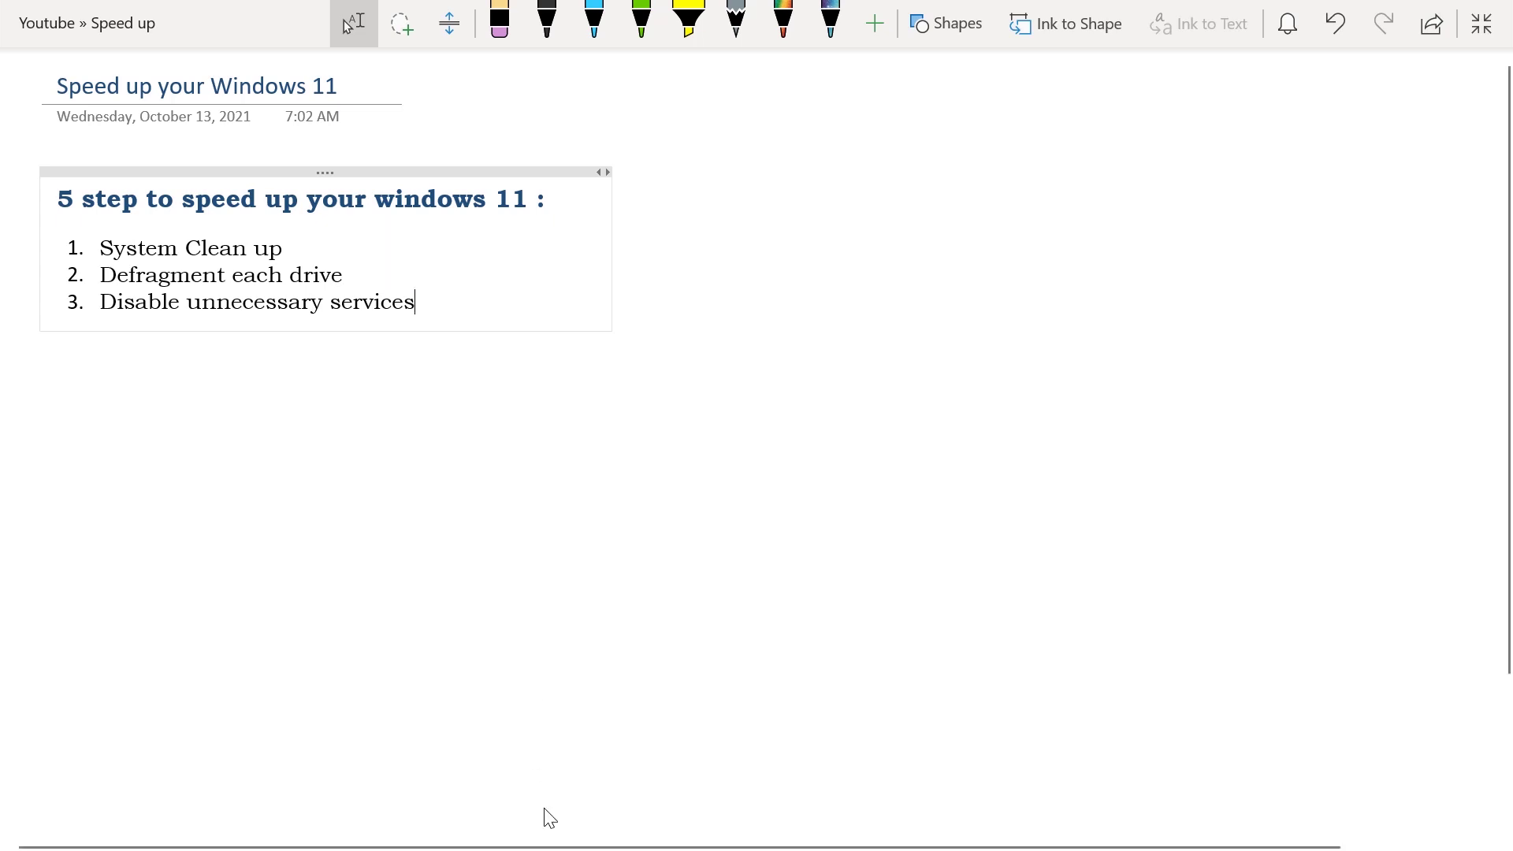
click(756, 827)
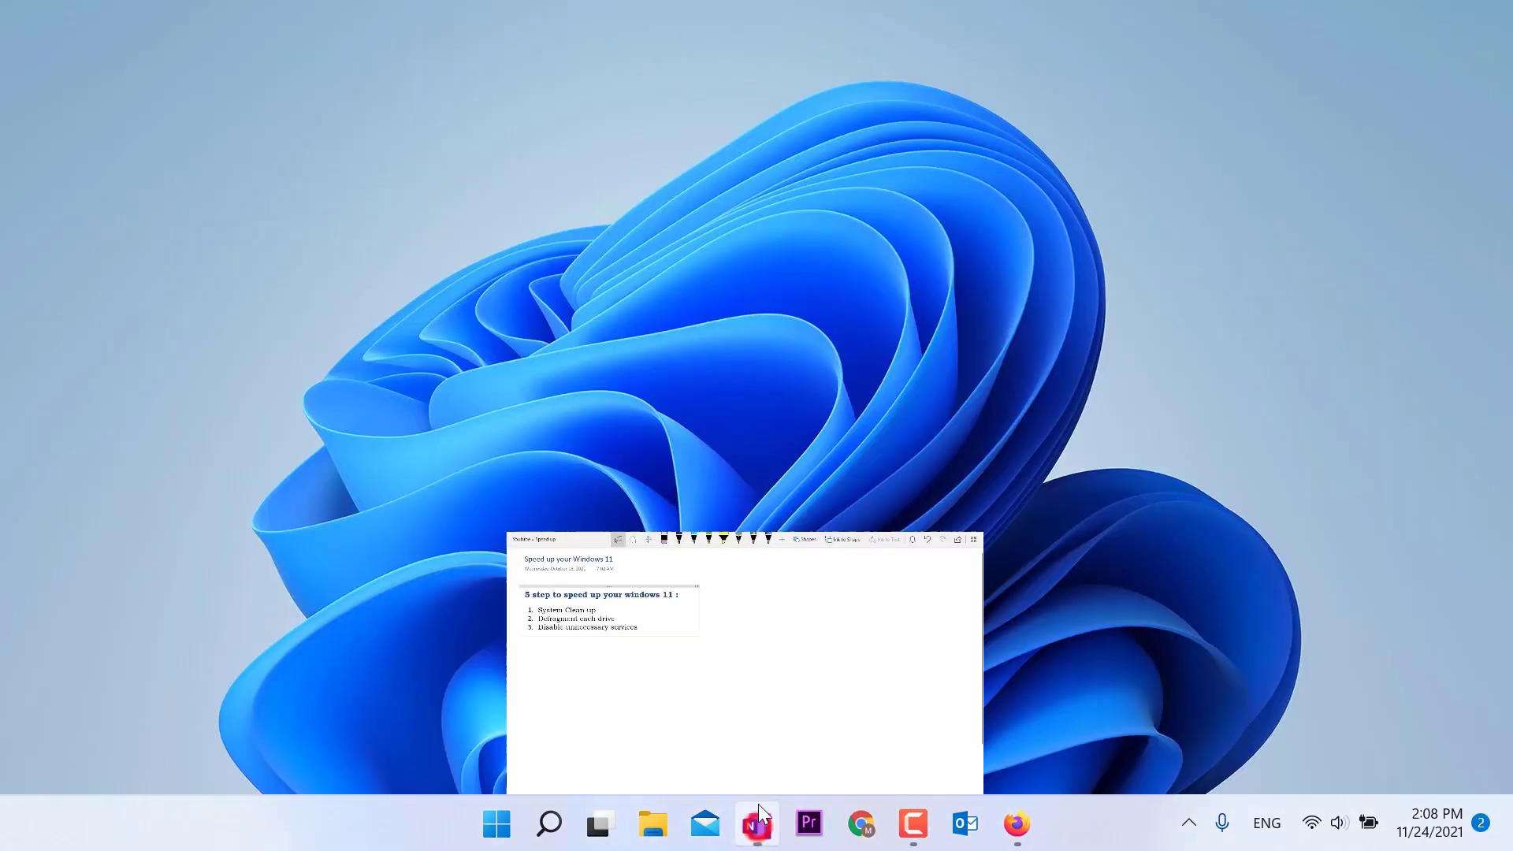
Step: Launch System Configuration by running the command msconfig
key(super+r)
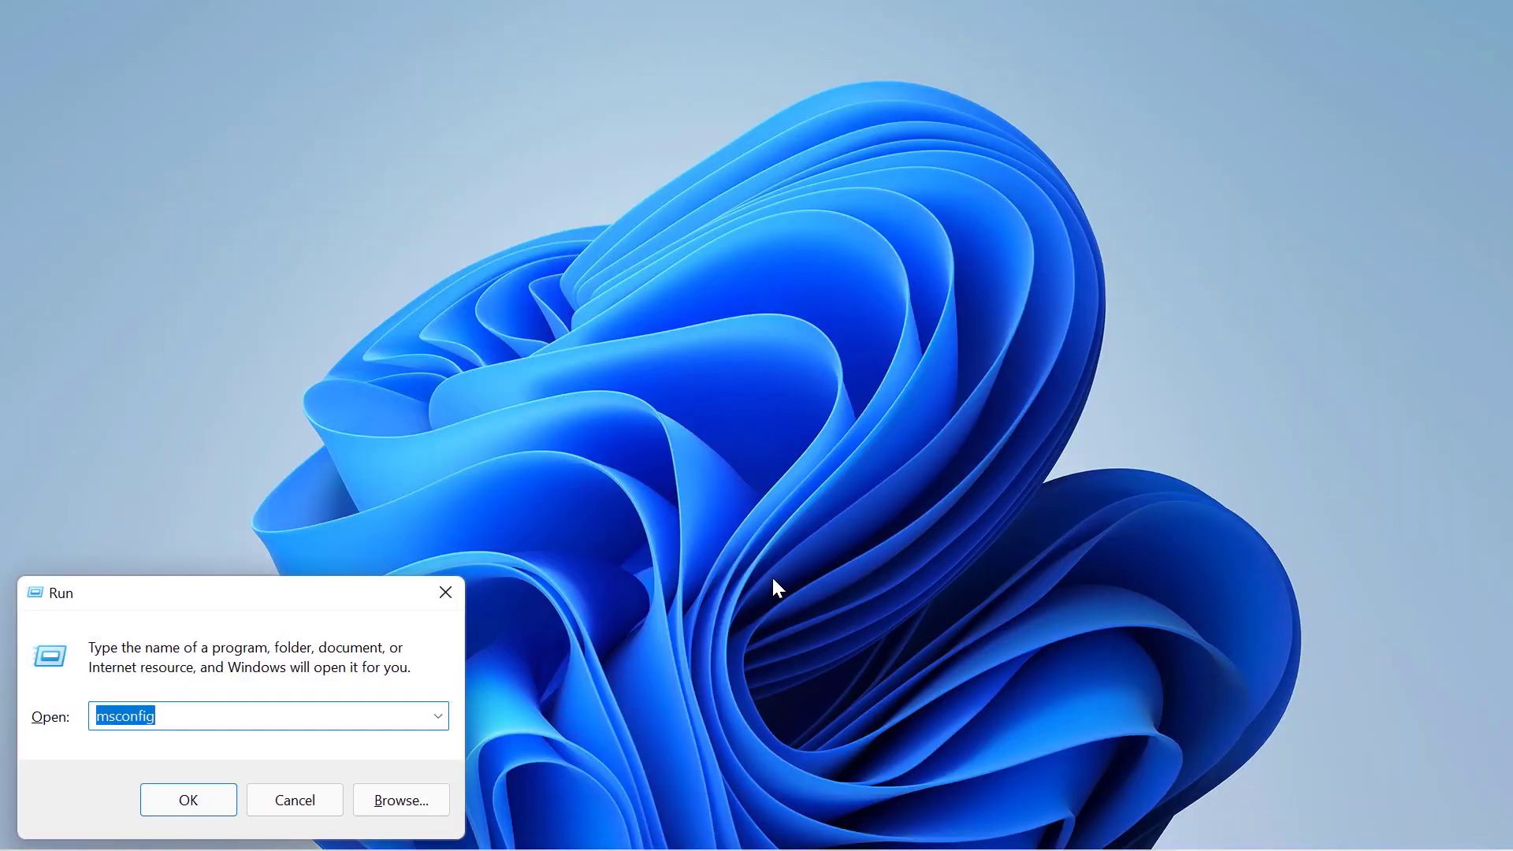
text(mscon)
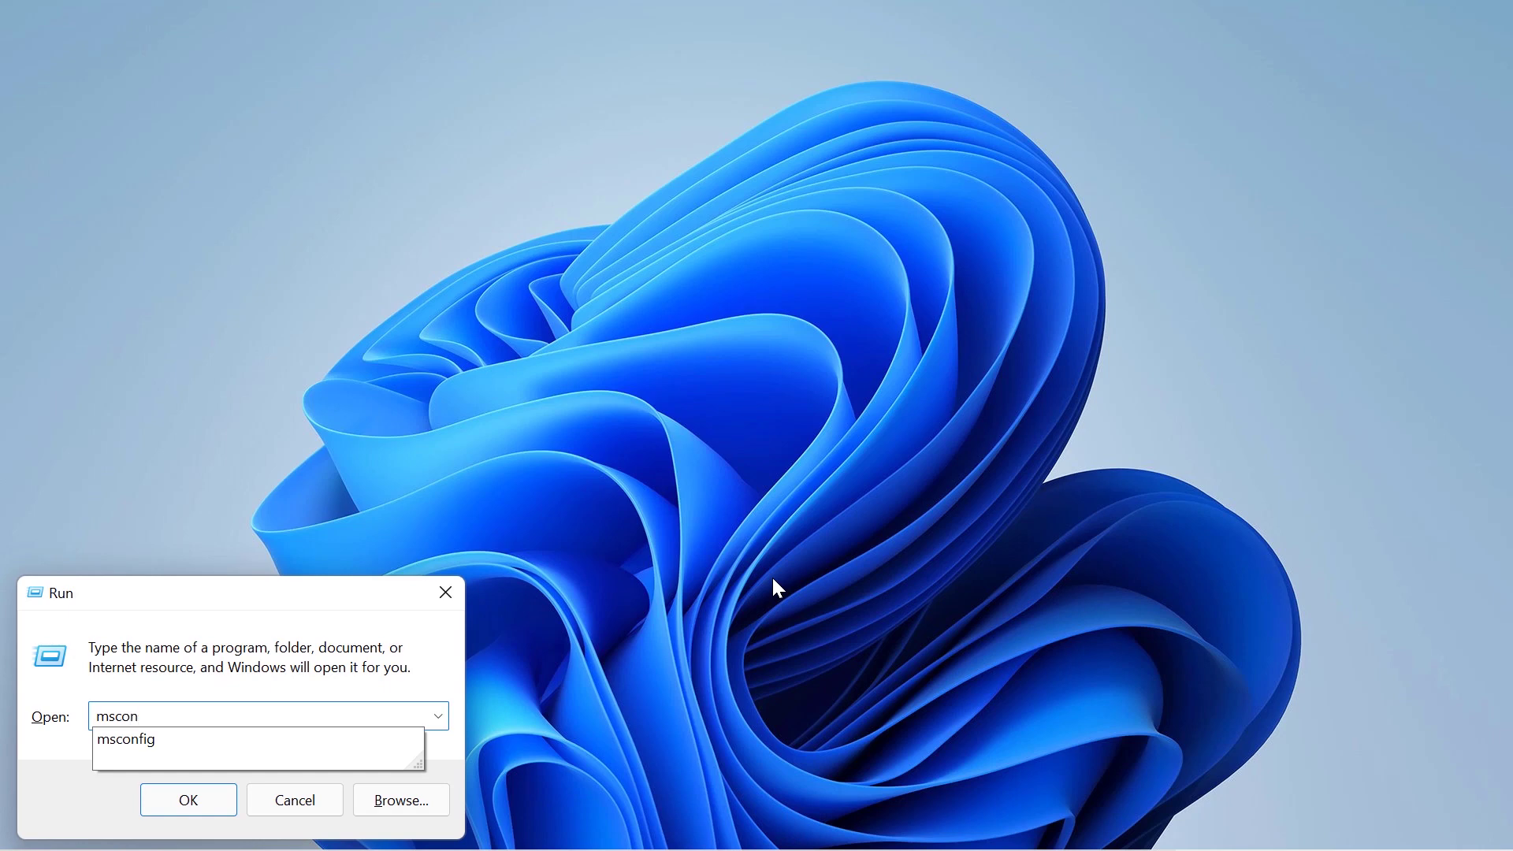
text(fig)
key(Return)
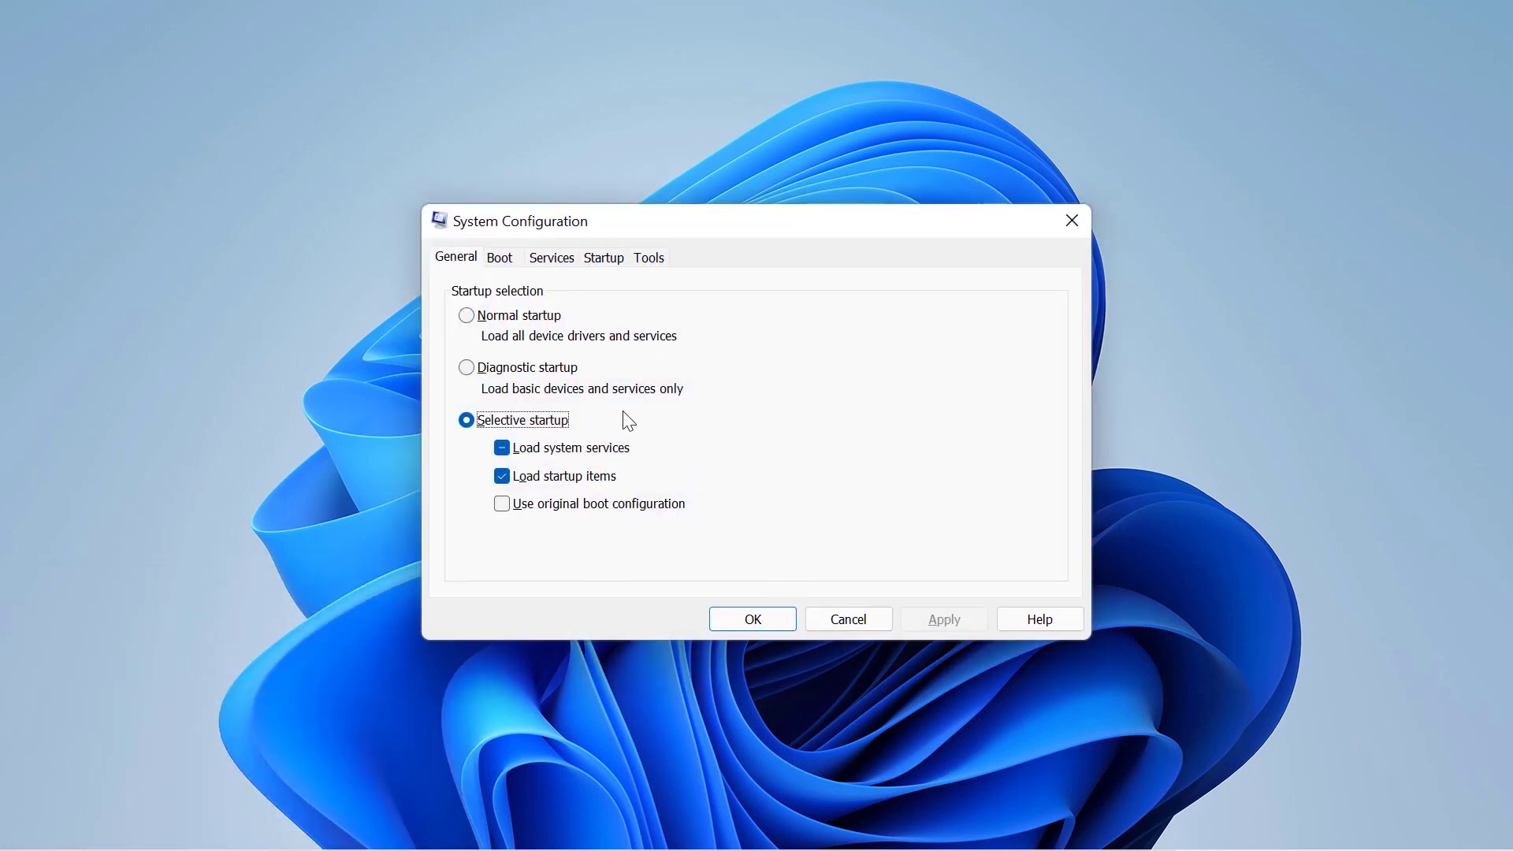
Step: Set the boot timeout to 3 seconds and apply the change
click(498, 258)
click(914, 479)
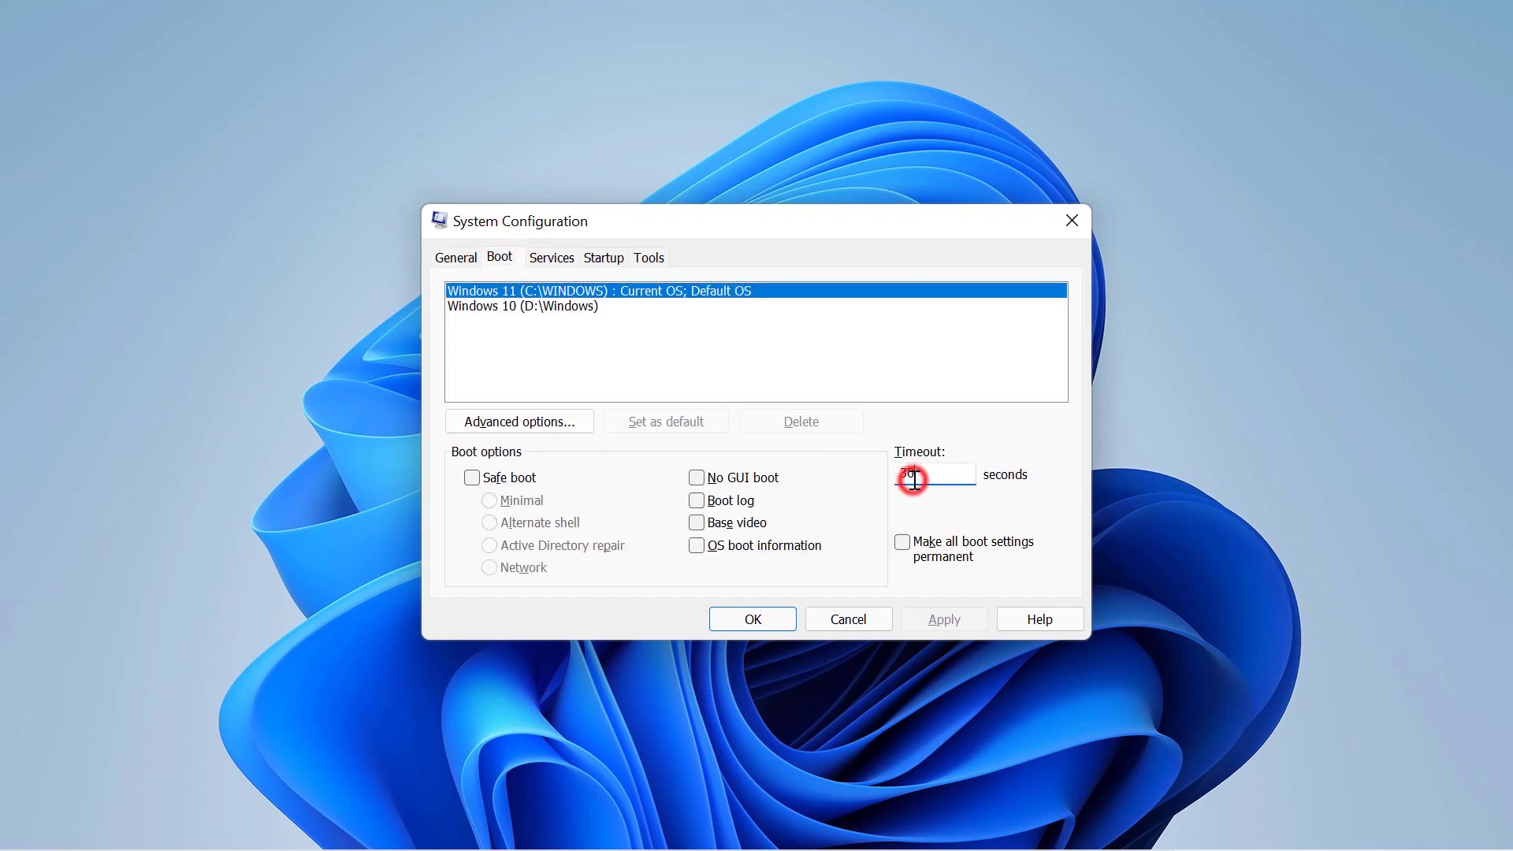
key(BackSpace)
click(932, 619)
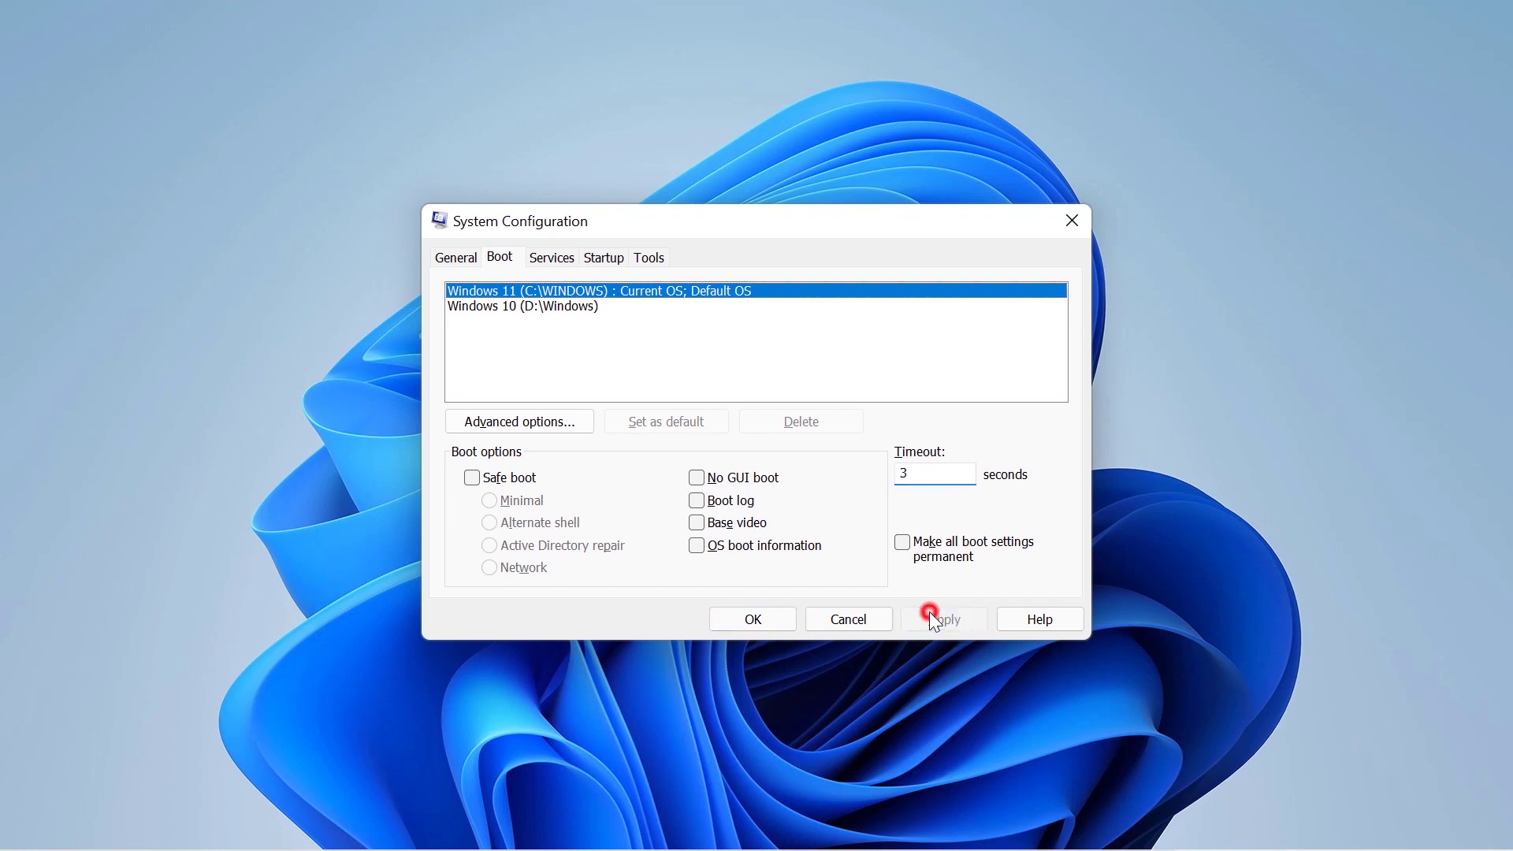
Step: Hide all Microsoft services and disable Adobe Acrobat Update Service, Alps HID Monitor Service and Intel(R) Content Protection HECI Service
click(553, 259)
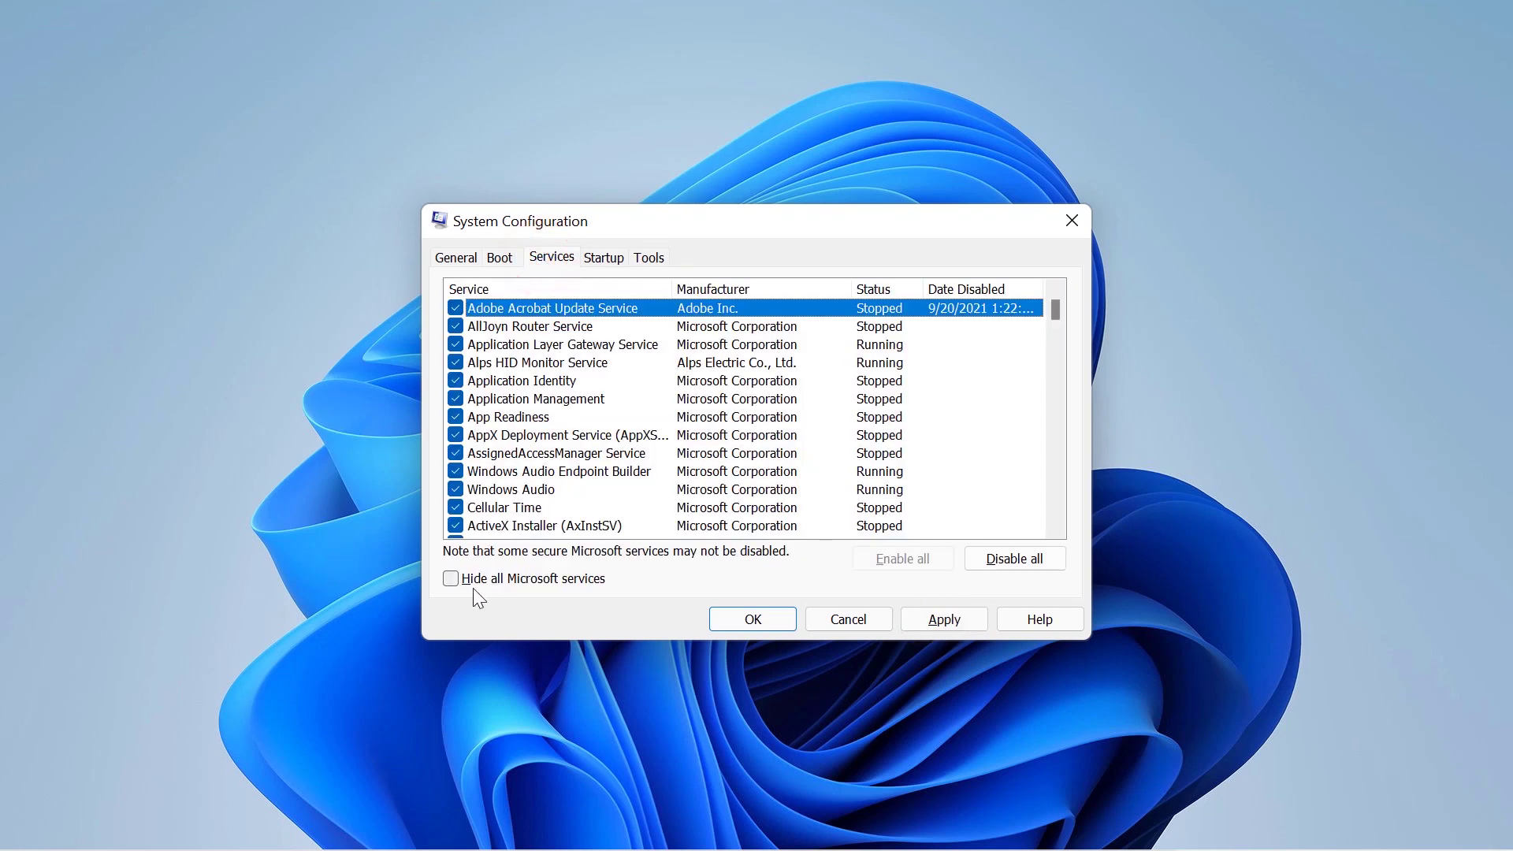
click(452, 580)
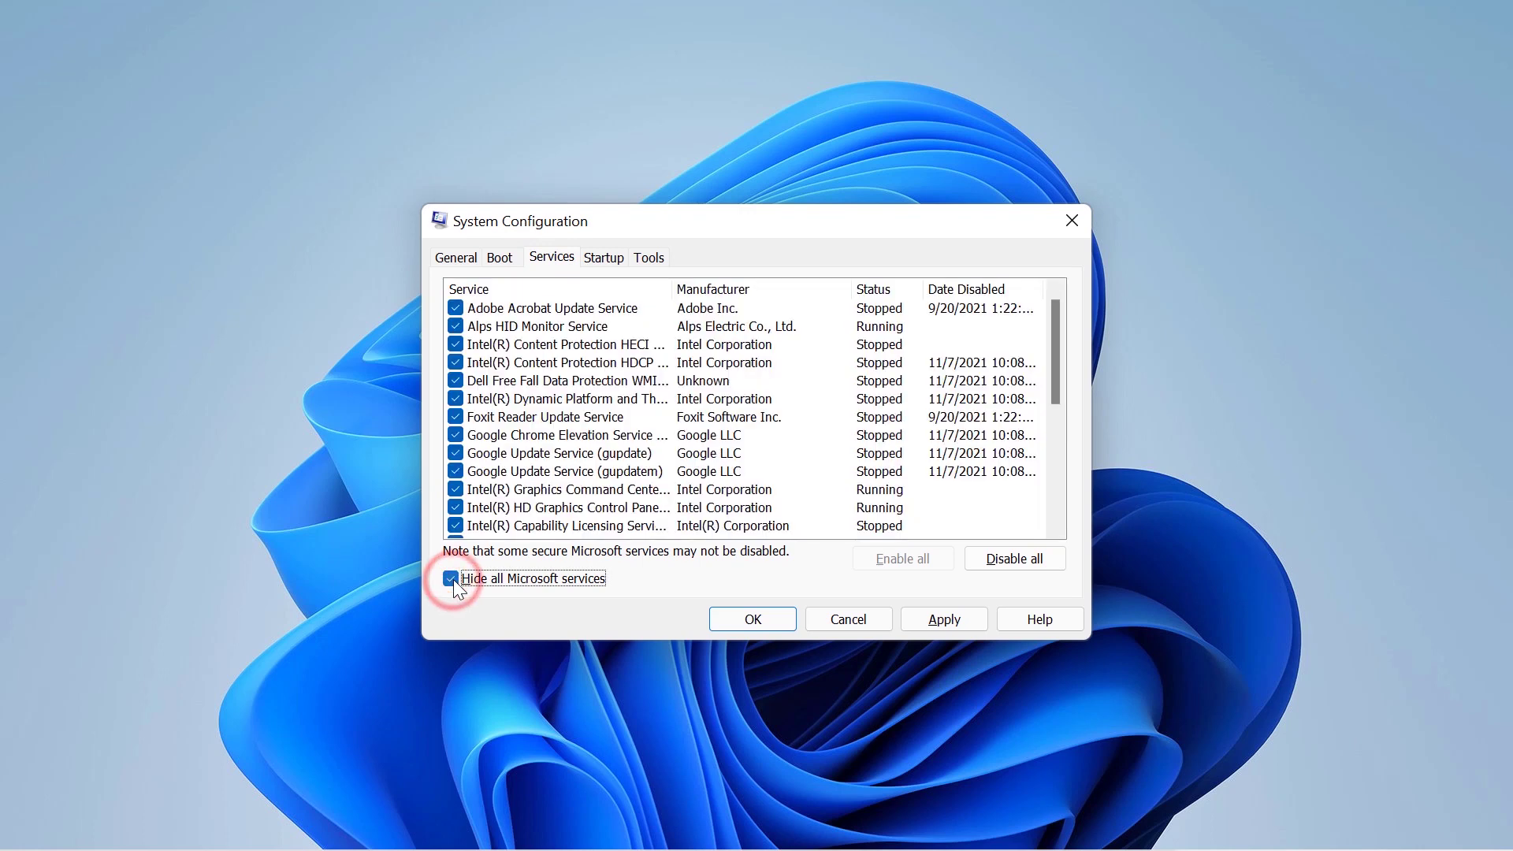
click(460, 310)
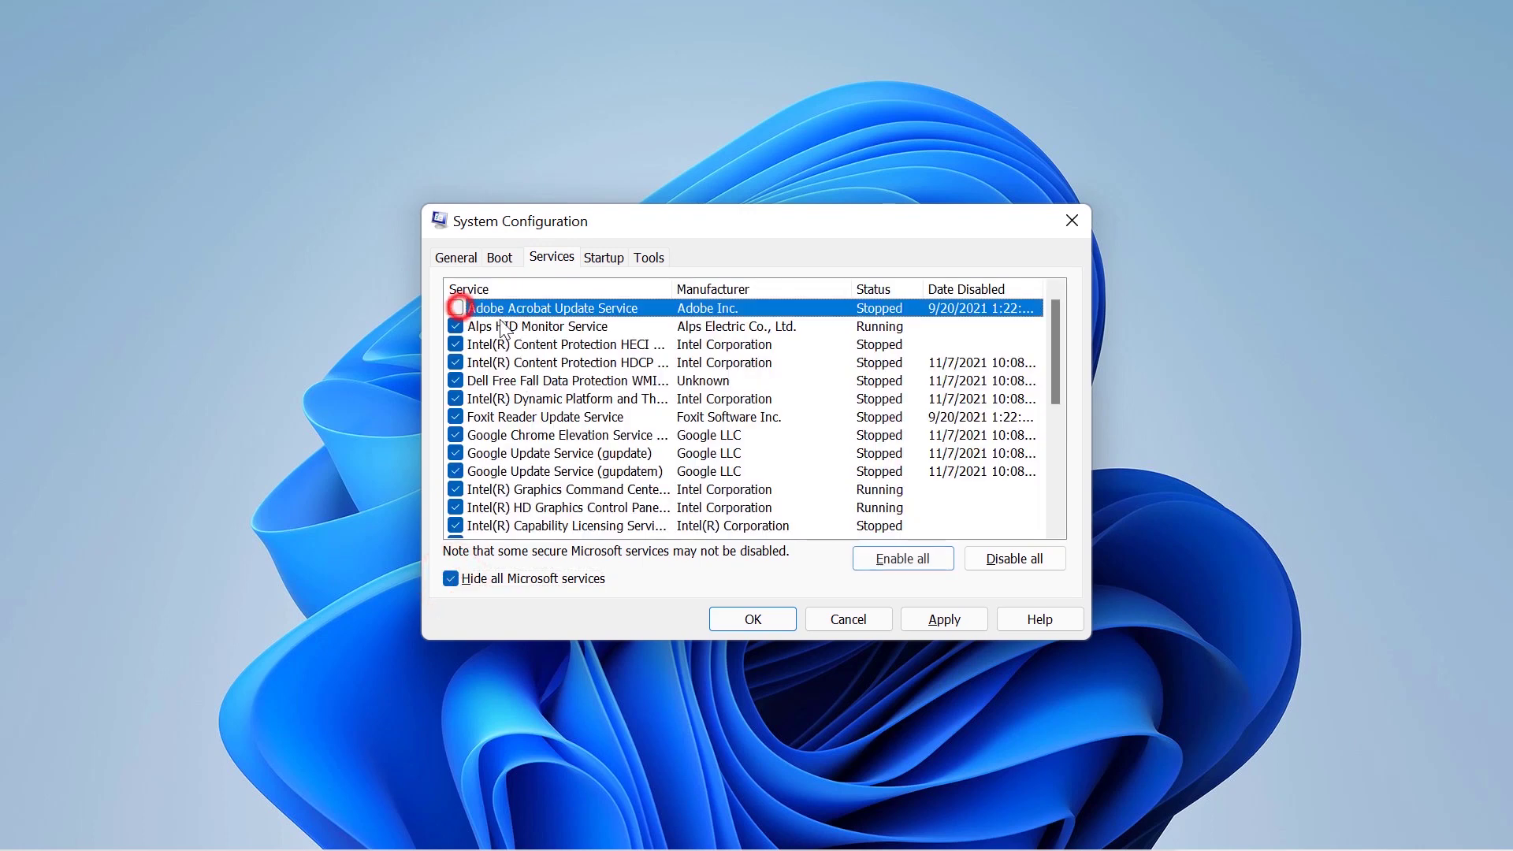
click(455, 326)
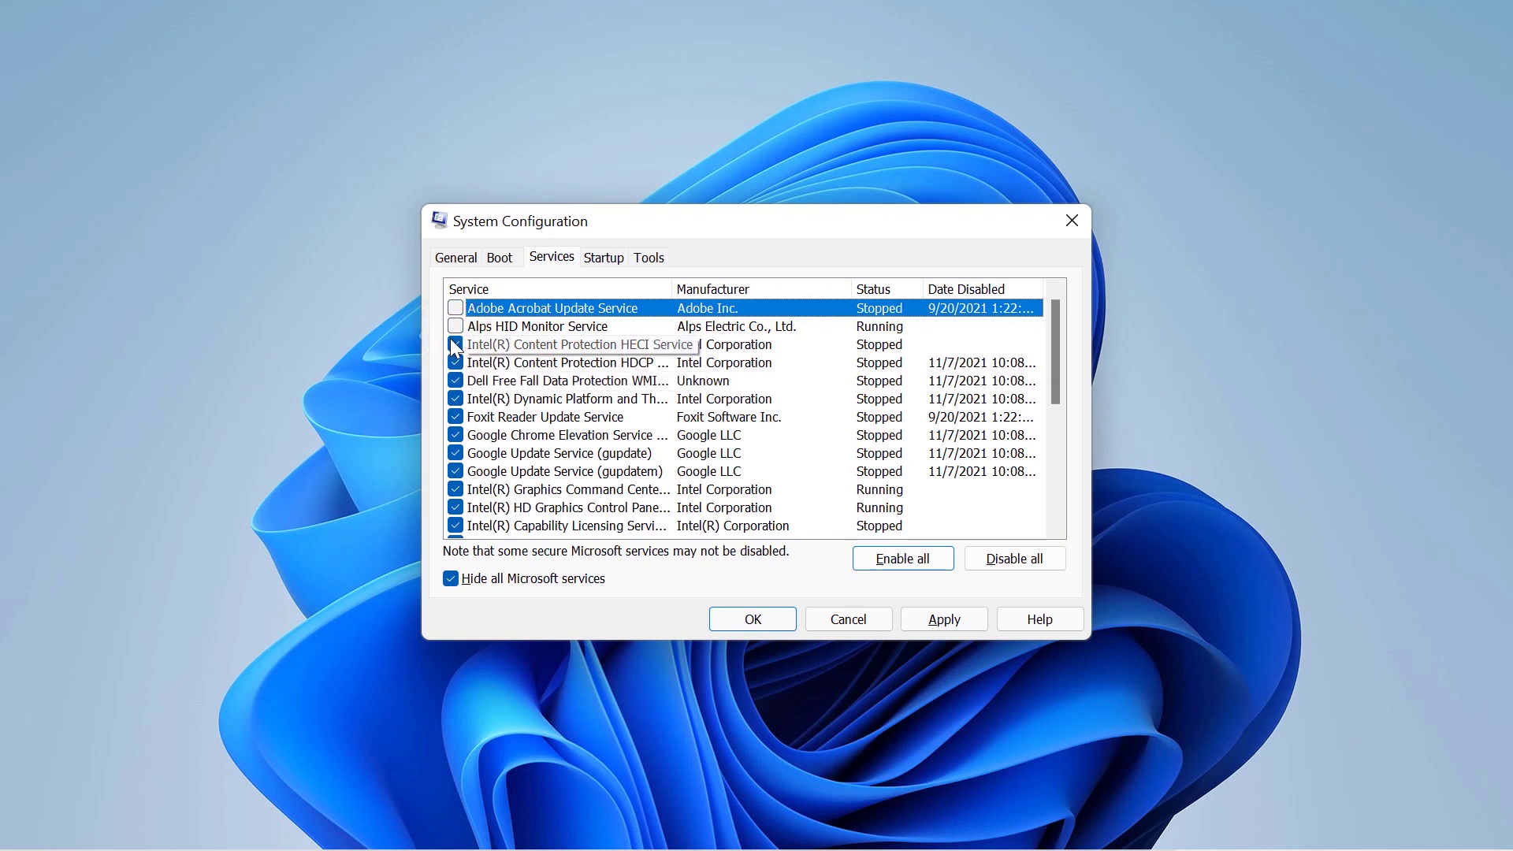
click(456, 346)
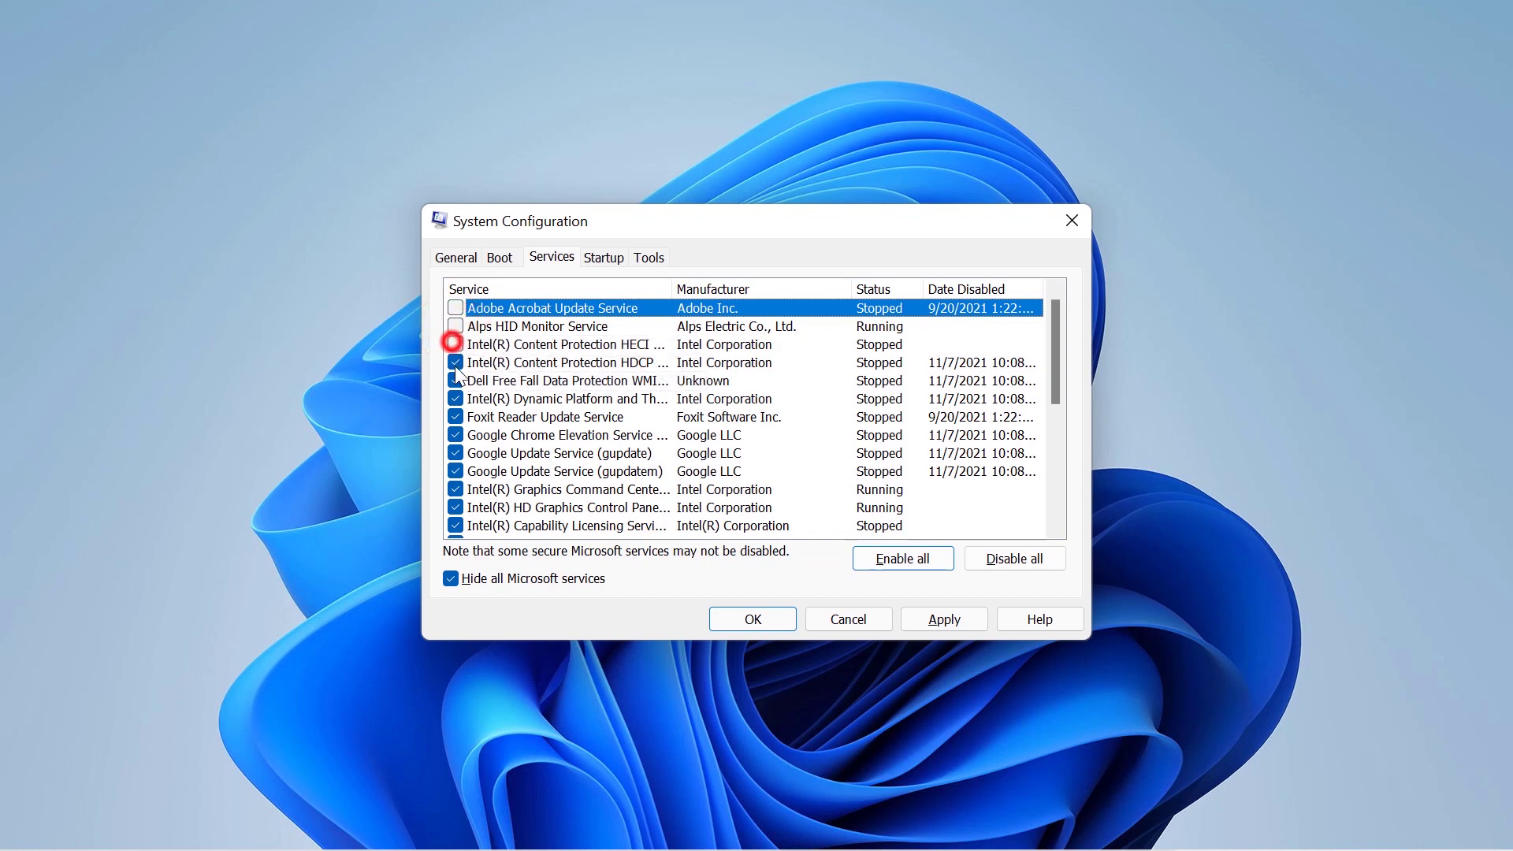
Step: Disable Foxit Reader Update Service, Google Chrome Elevation Service and the Google Update services gupdate and gupdatem
click(457, 416)
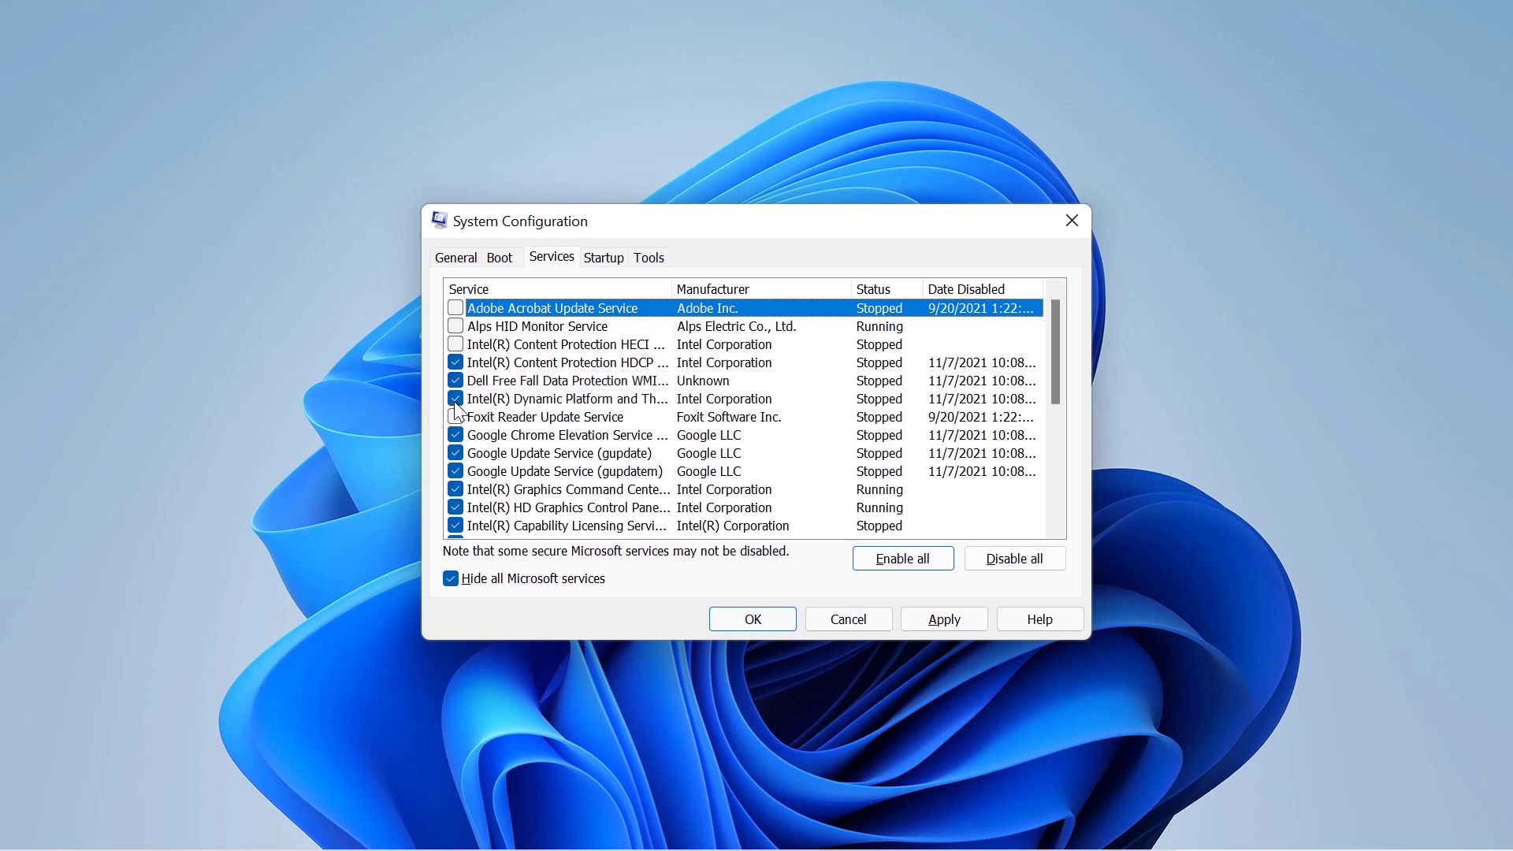
click(455, 435)
click(455, 453)
click(455, 471)
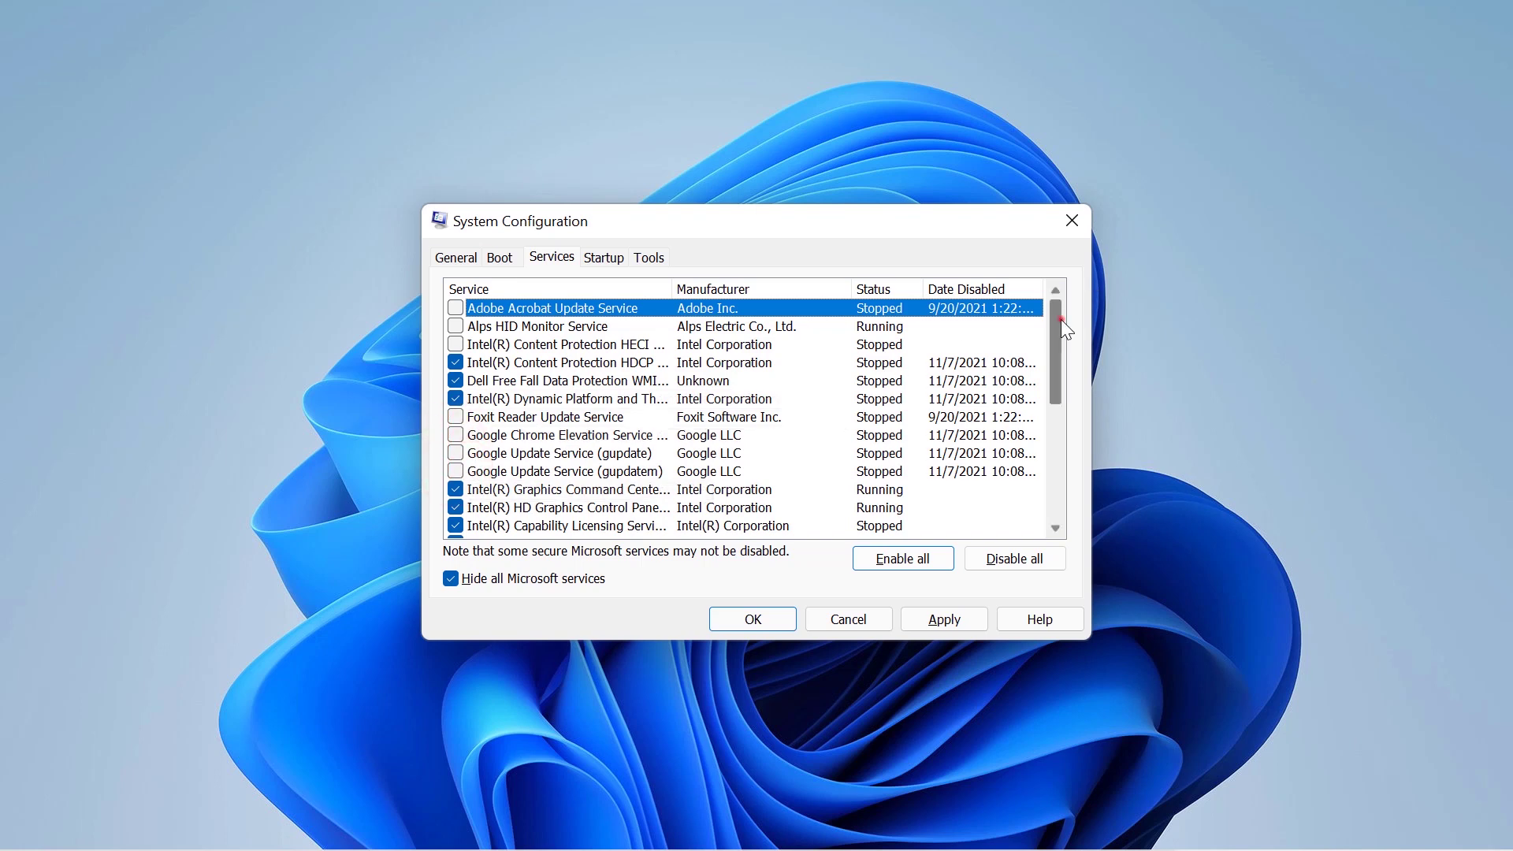
Step: Disable Mozilla Maintenance Service in the list of non-Microsoft services
drag(1060, 319, 1058, 364)
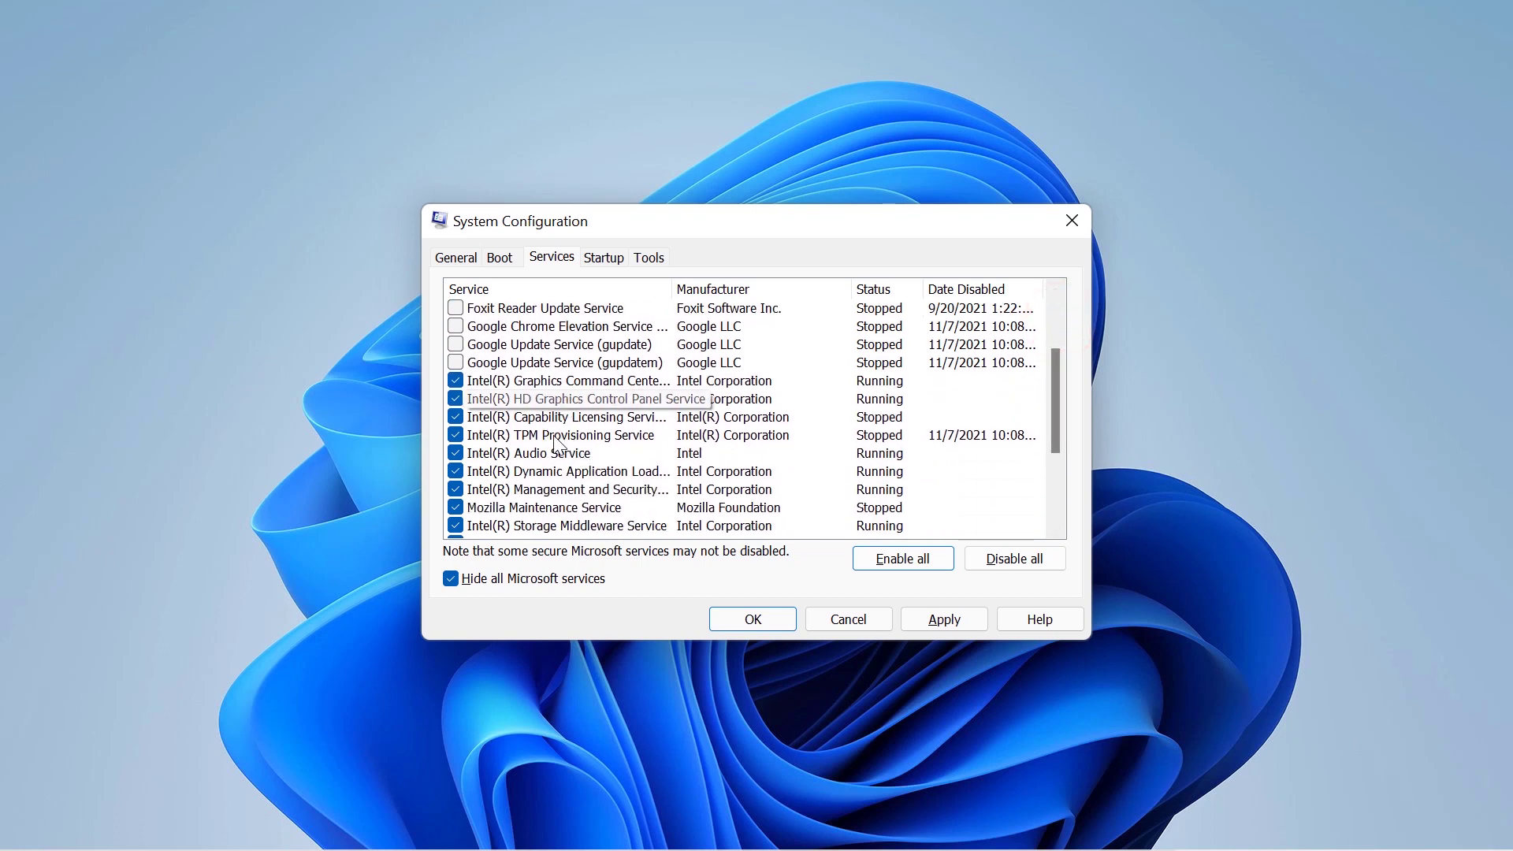
click(457, 511)
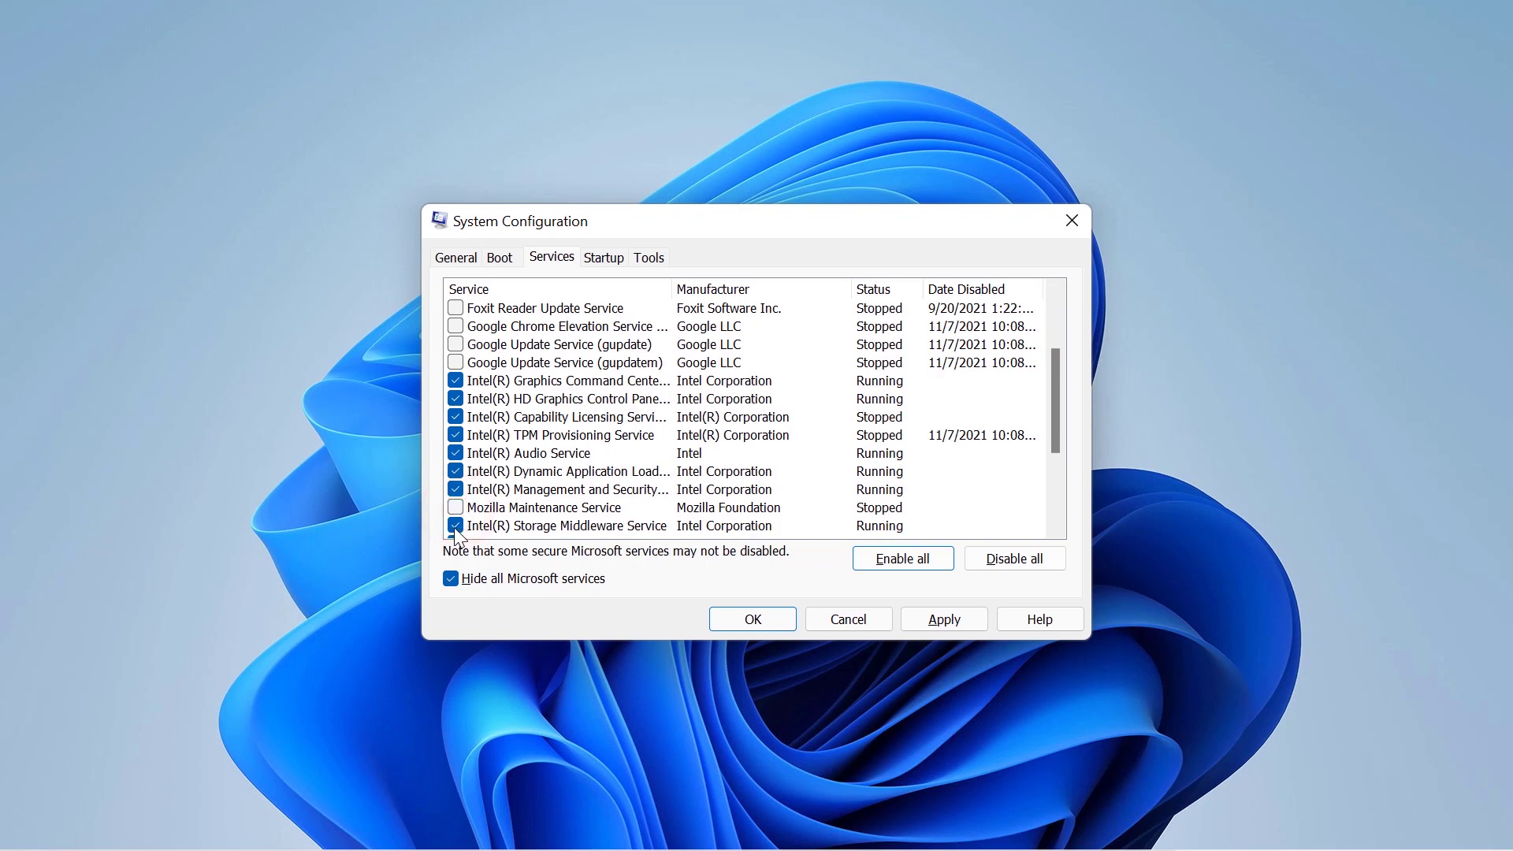
click(455, 527)
click(455, 525)
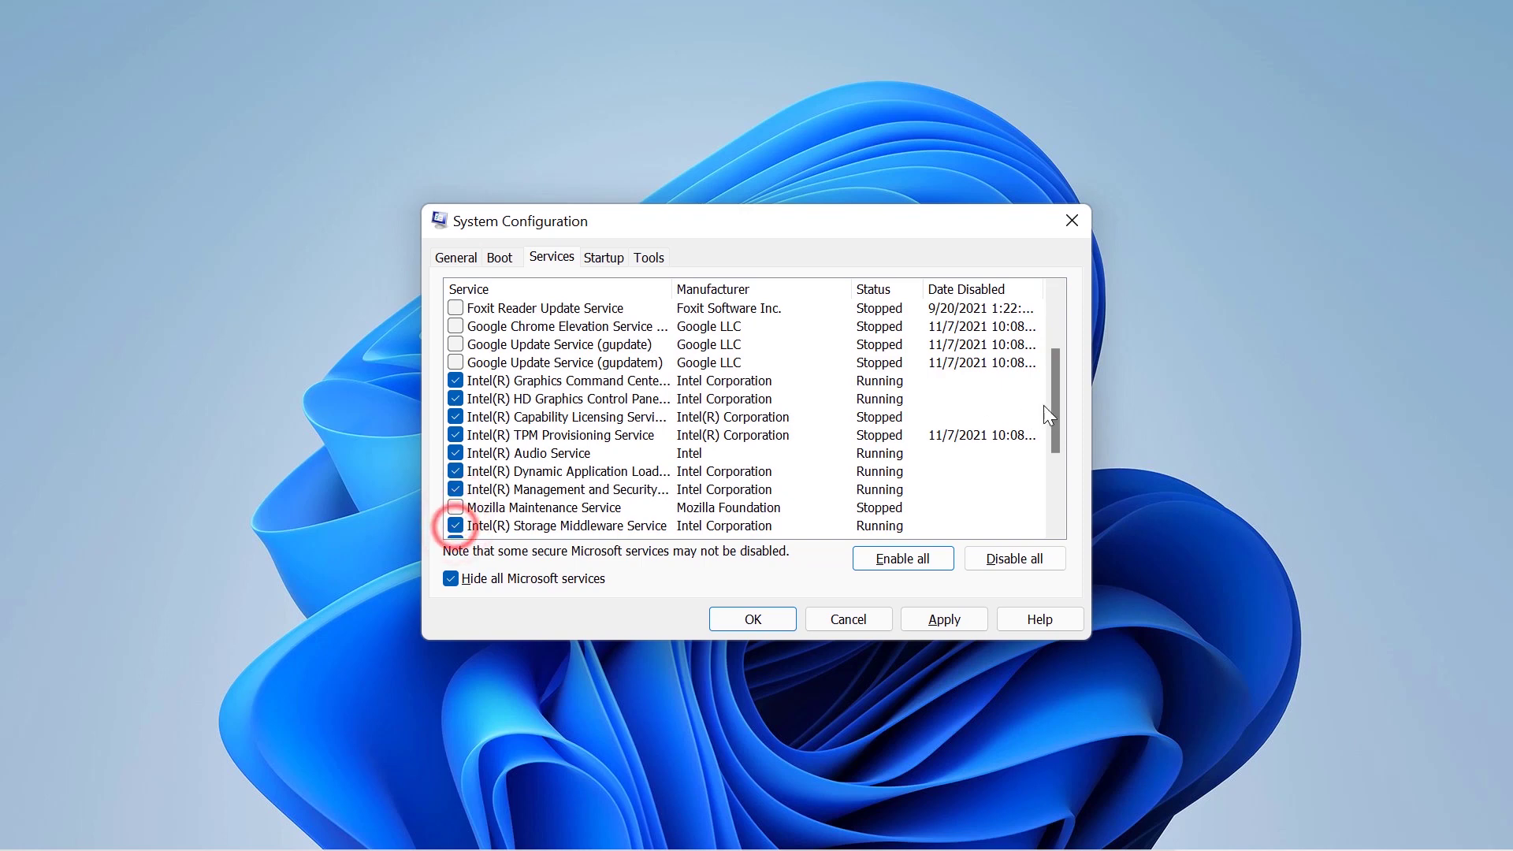
Step: Disable the Thunderbolt(TM) Application service and the VMware Authorization, DHCP, USB Arbitration, NAT and Workstation Server services, and apply the changes
drag(1053, 403, 1058, 467)
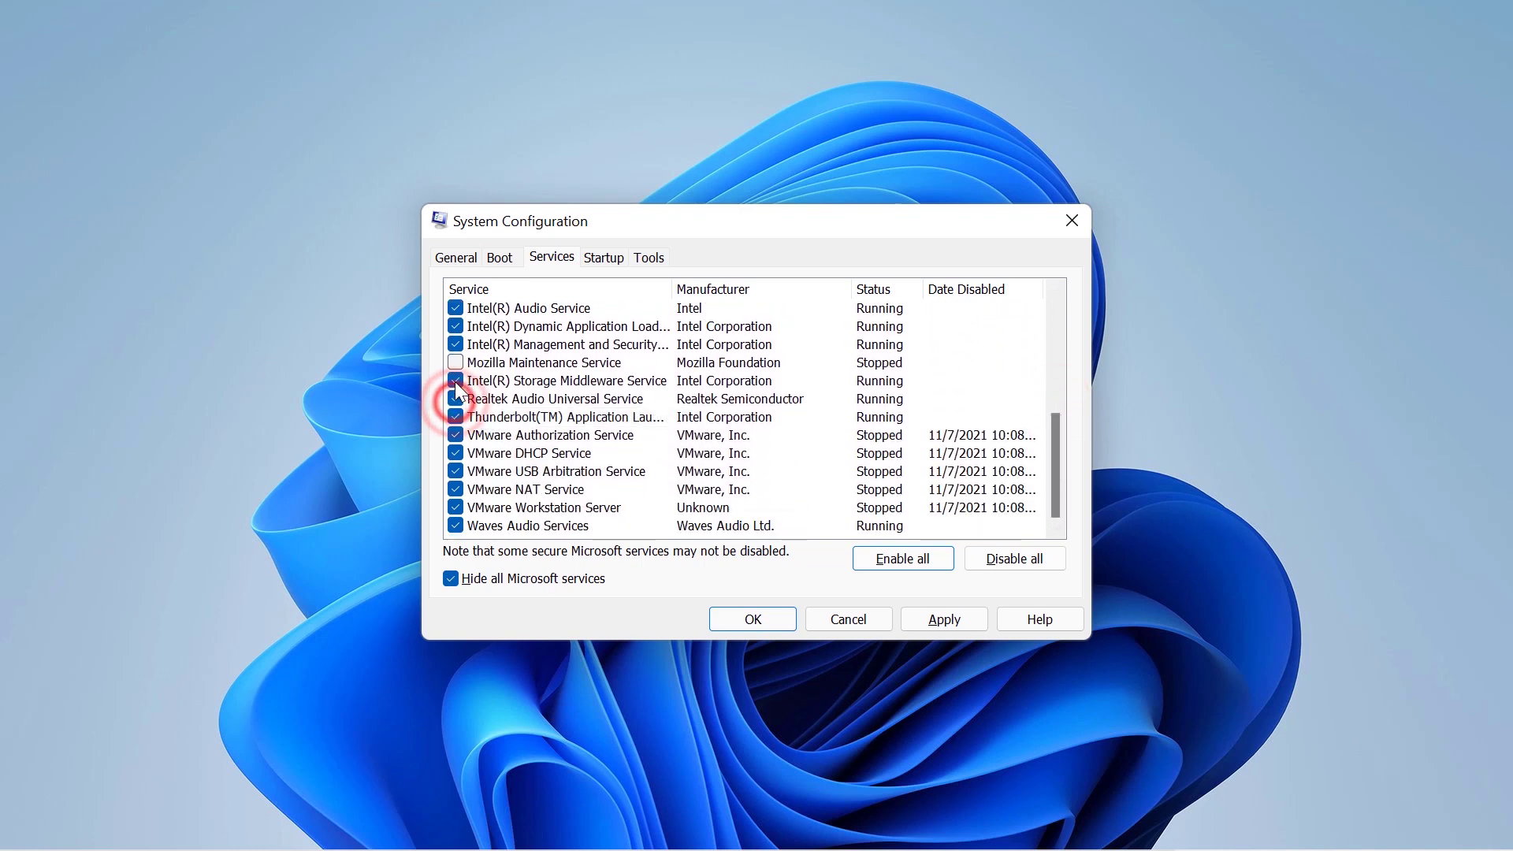
click(455, 417)
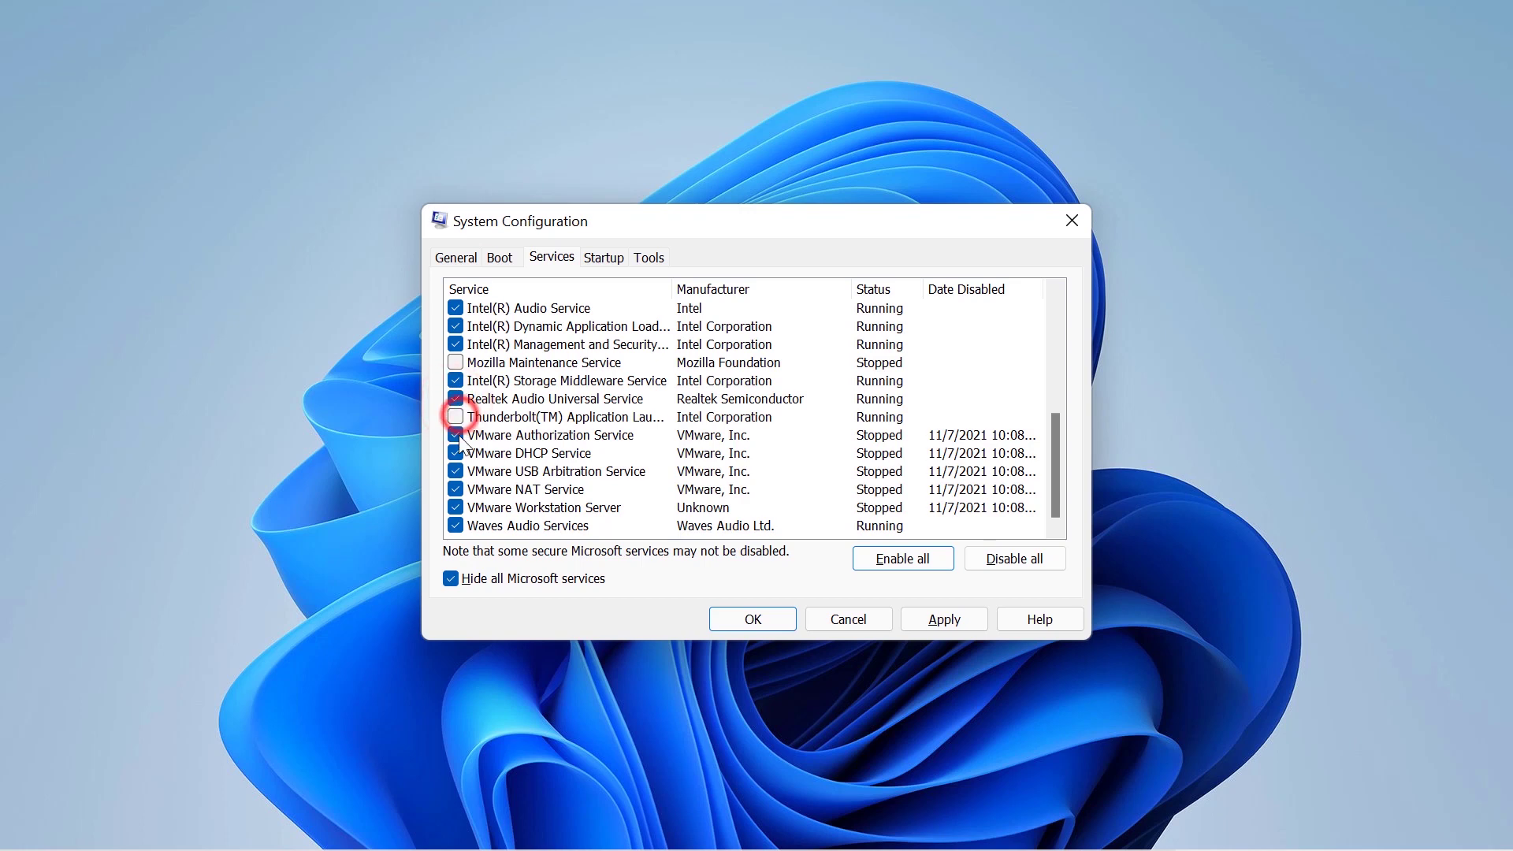
click(456, 435)
click(455, 453)
click(455, 471)
click(454, 489)
click(452, 507)
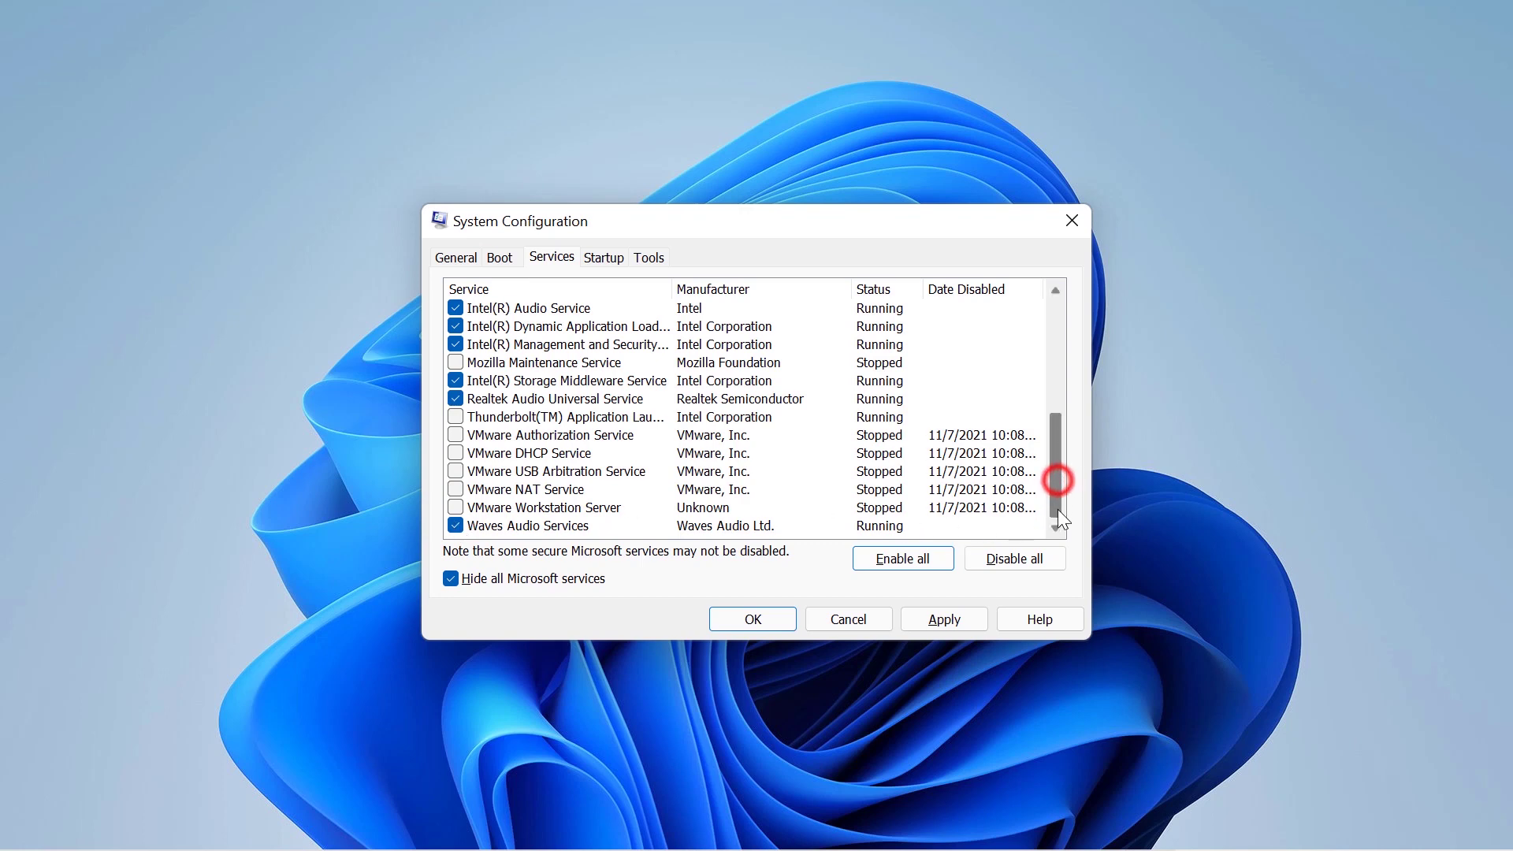
click(938, 618)
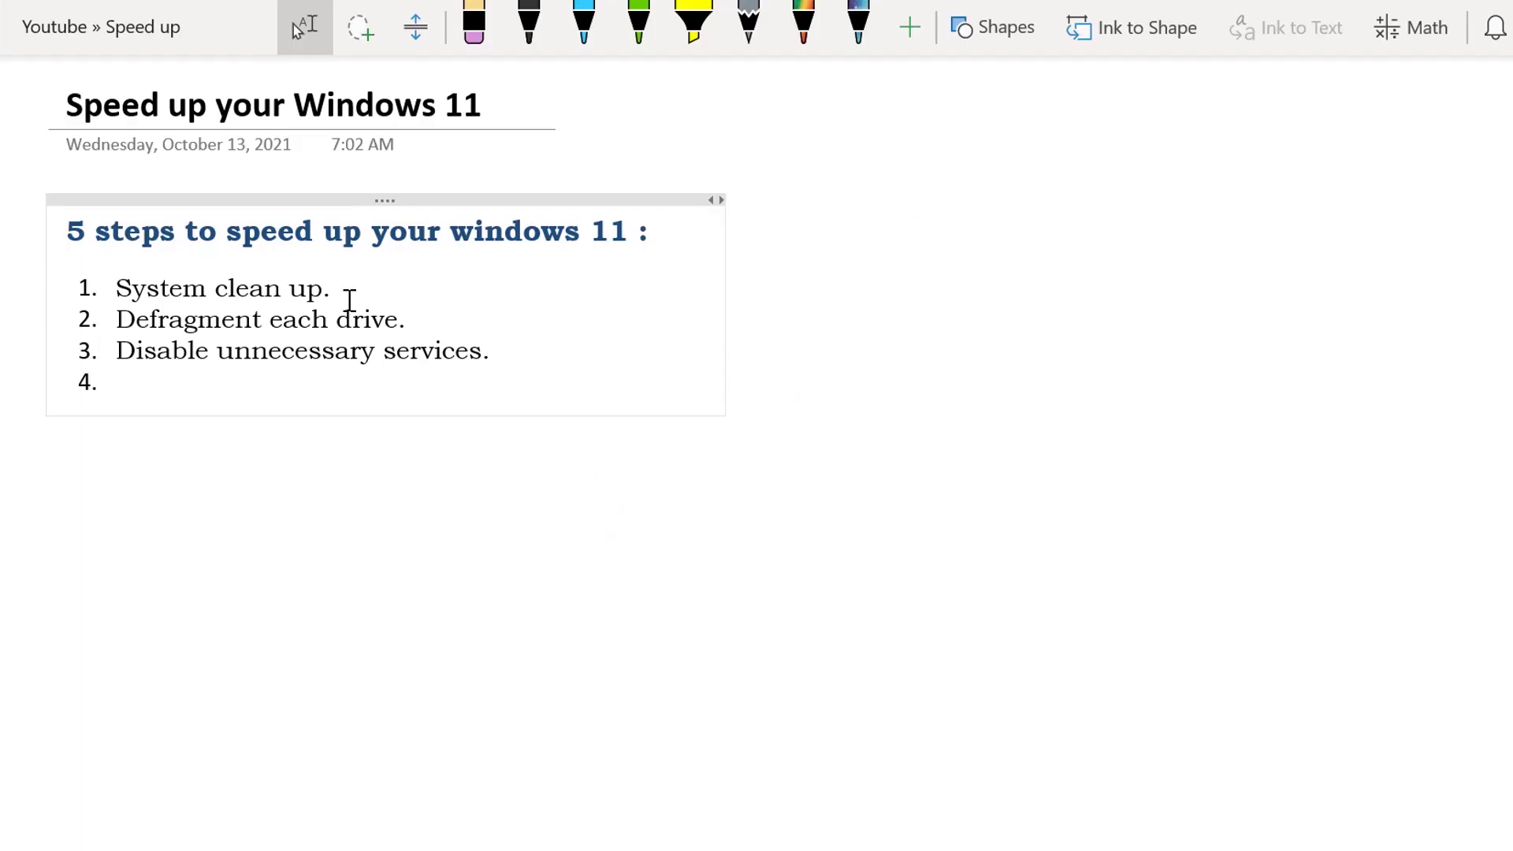
Step: Add "Disable unnecessary startup processes." as item 4 of the OneNote list and begin item 5
text(Disable)
text(un)
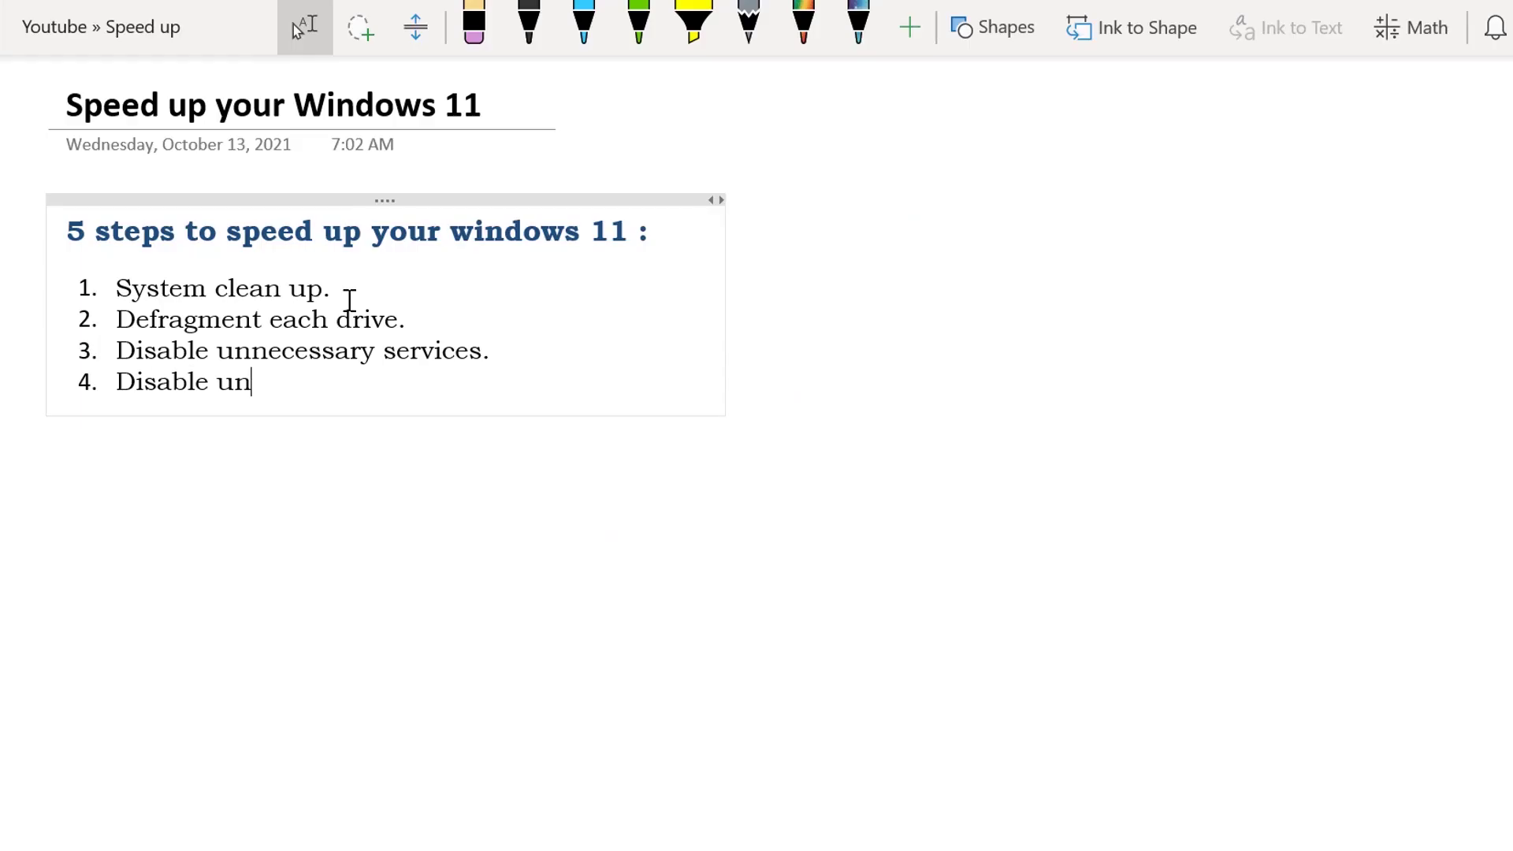
text(necessary )
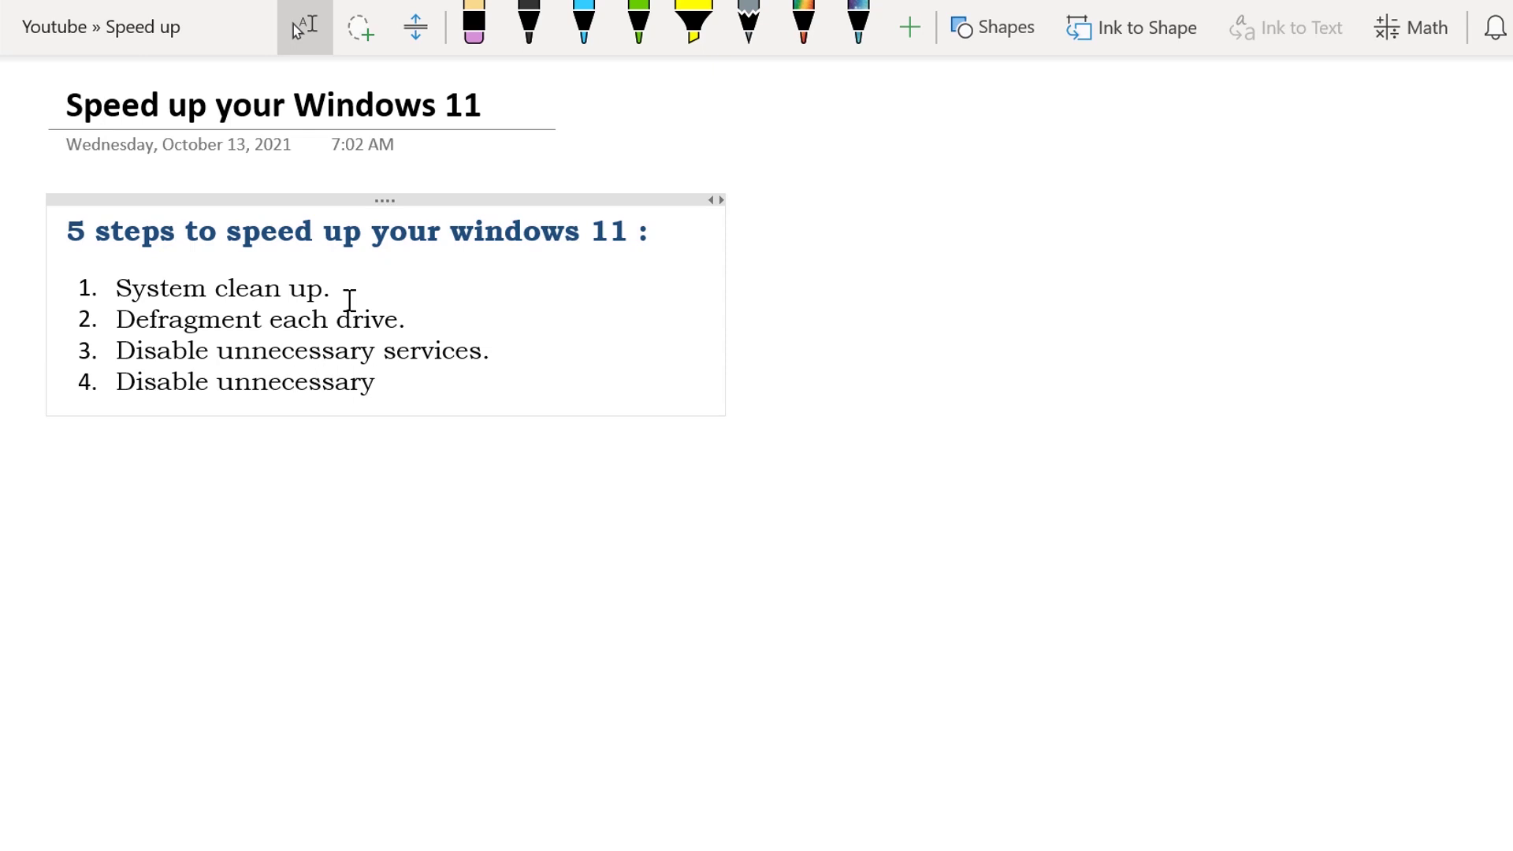
text(startup process)
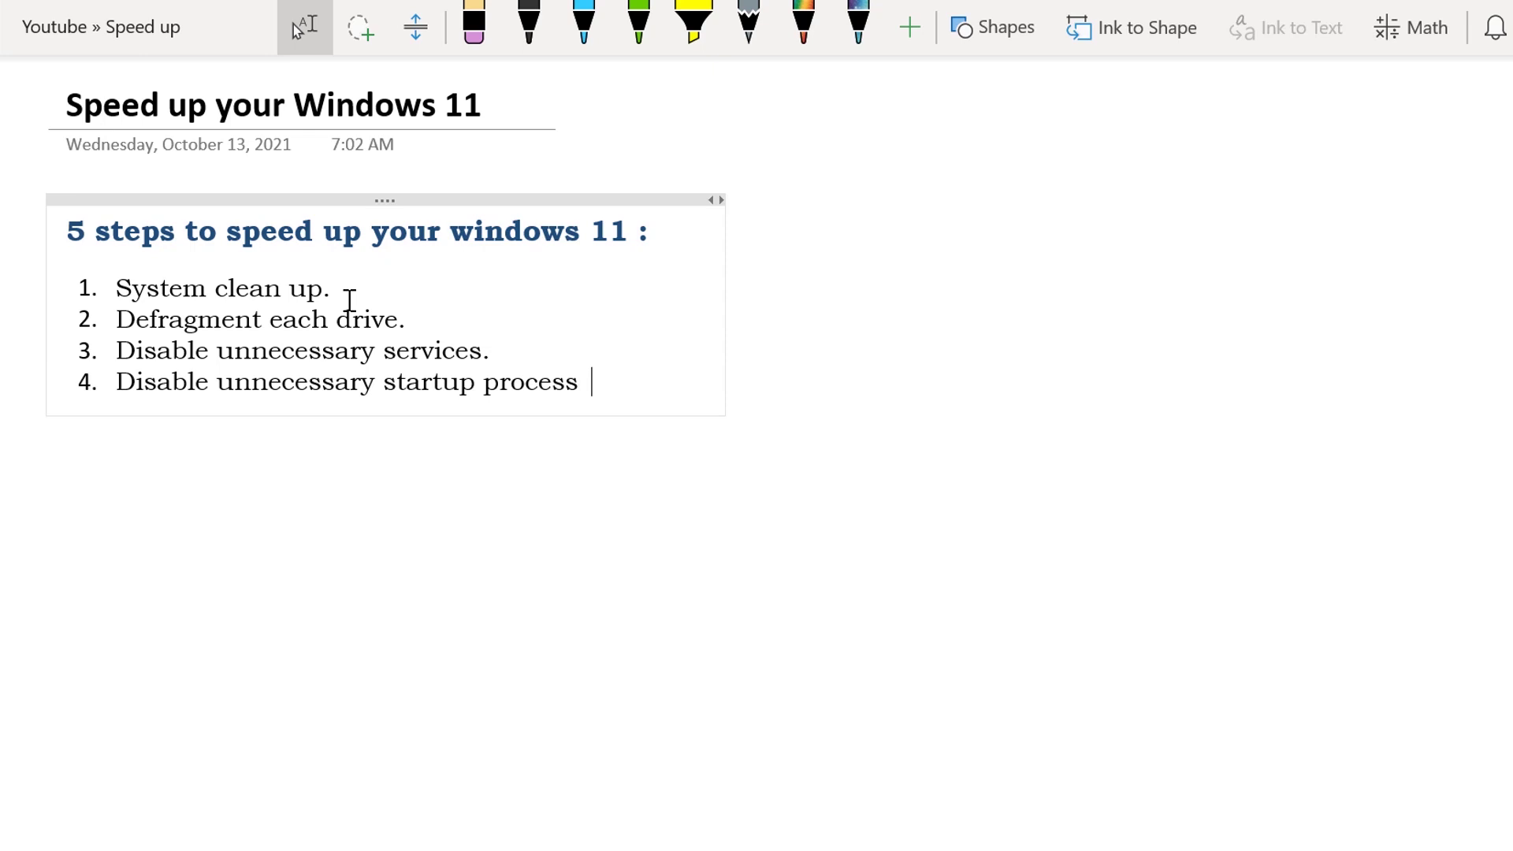
key(BackSpace)
text(es.)
key(Return)
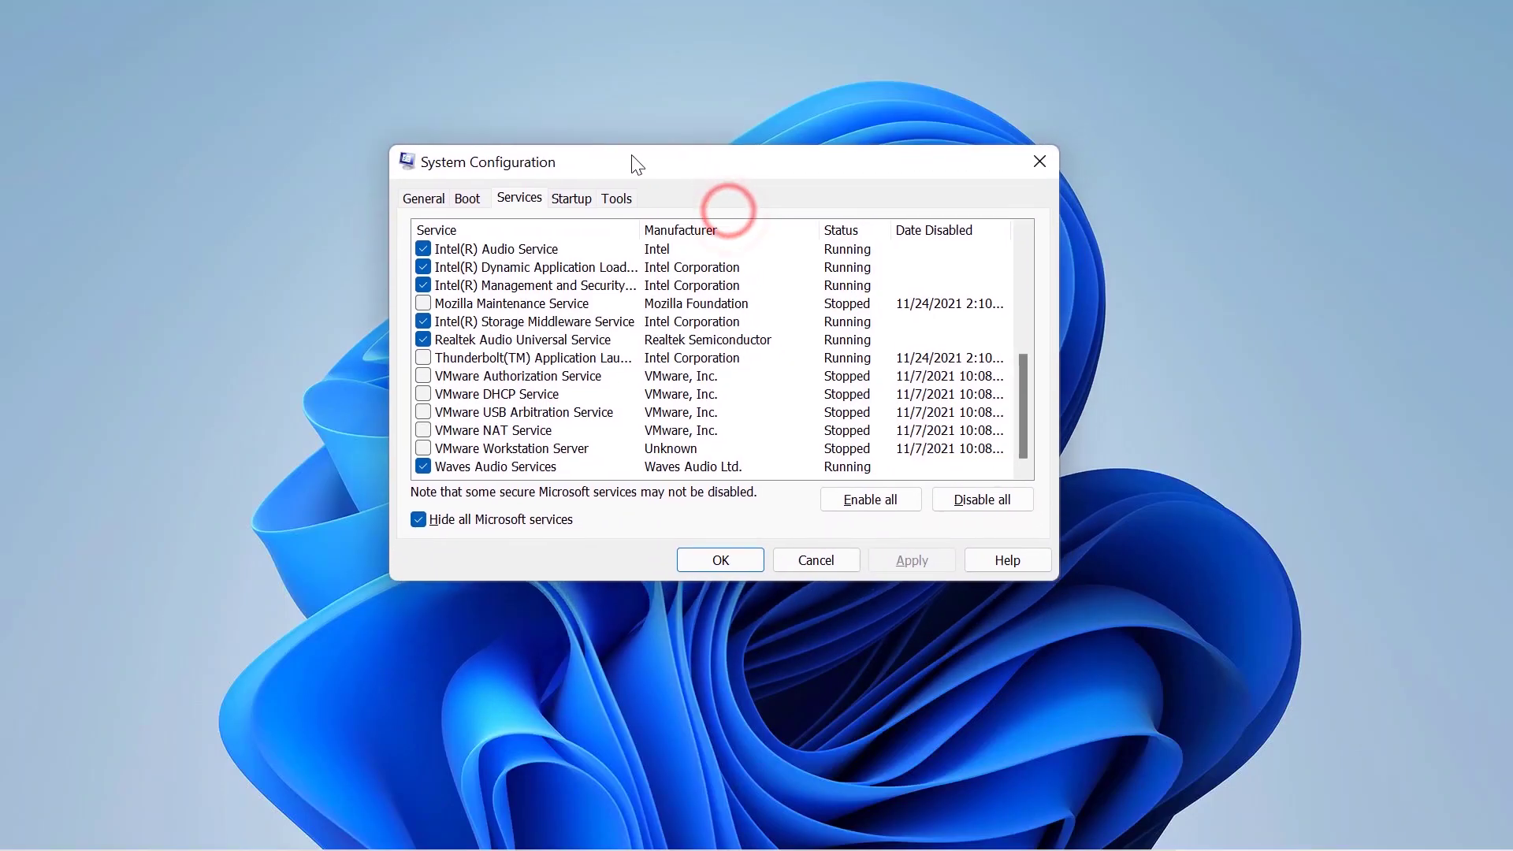
Step: Launch Task Manager from the System Configuration startup settings and show its startup apps
click(571, 198)
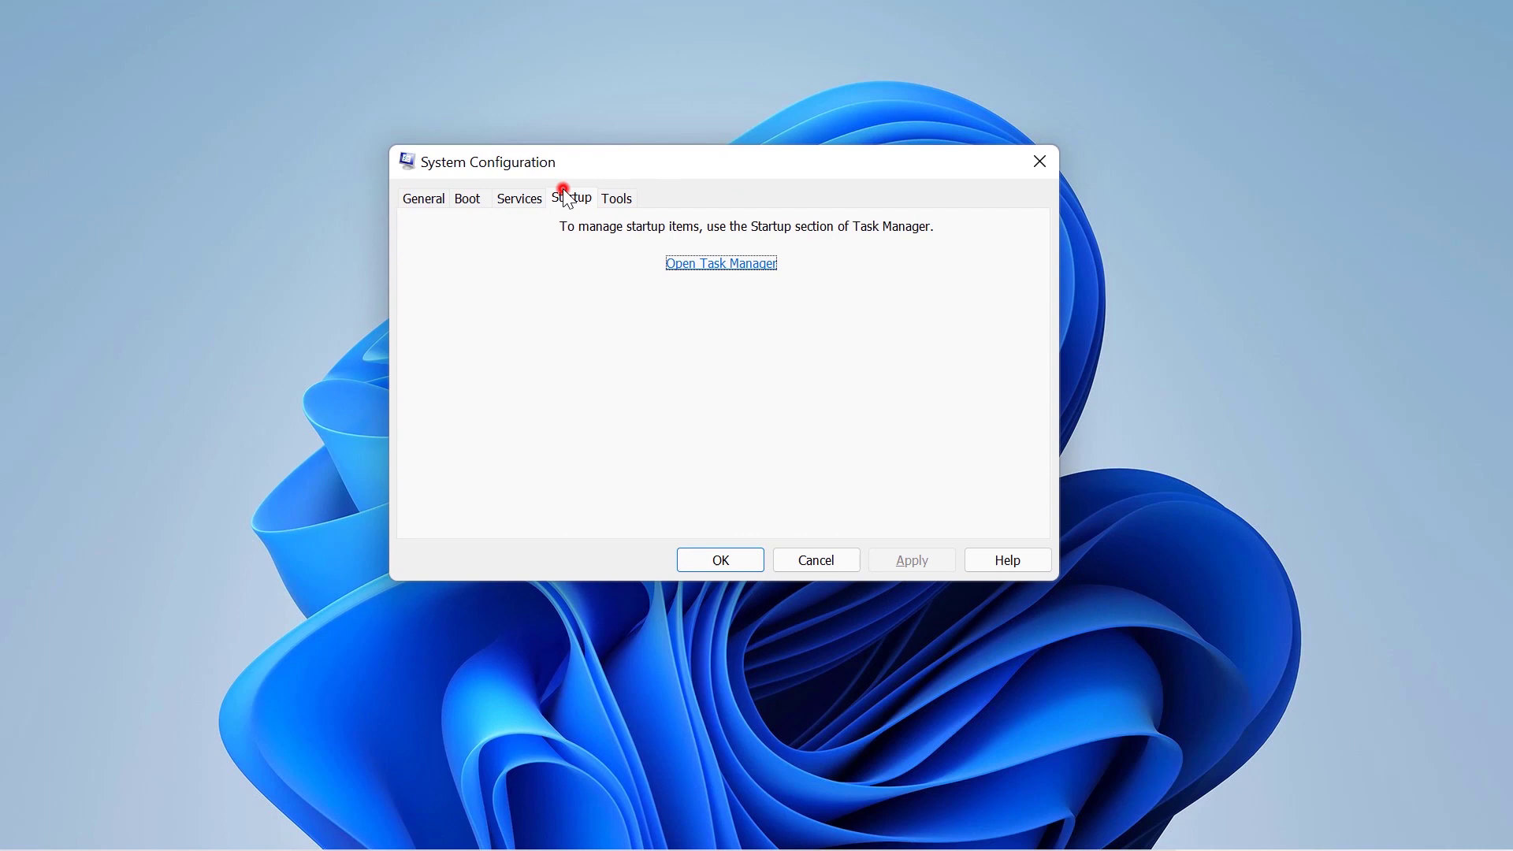
click(723, 263)
click(727, 265)
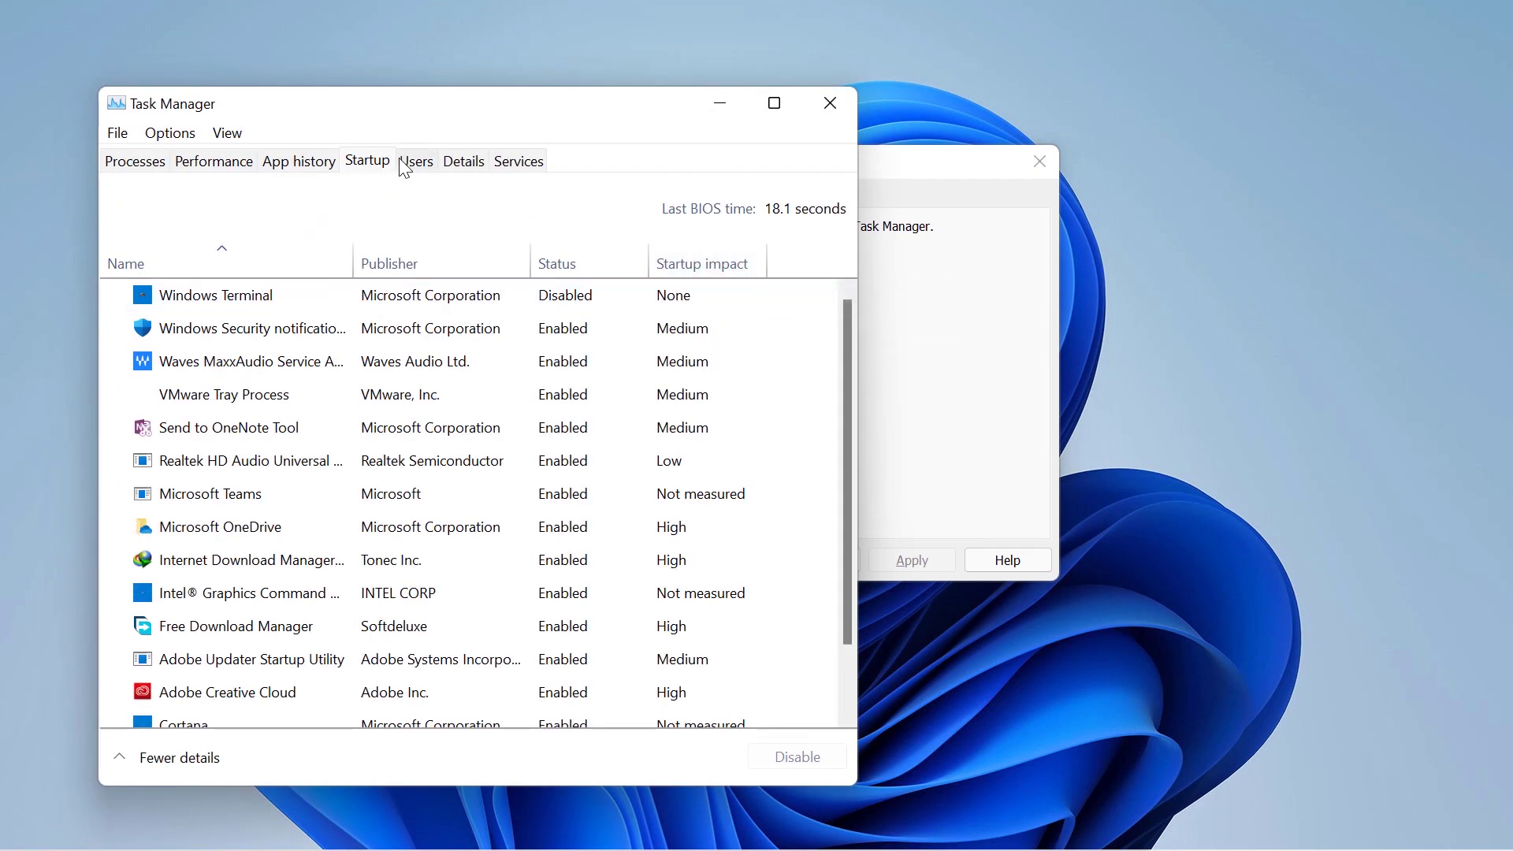
click(363, 159)
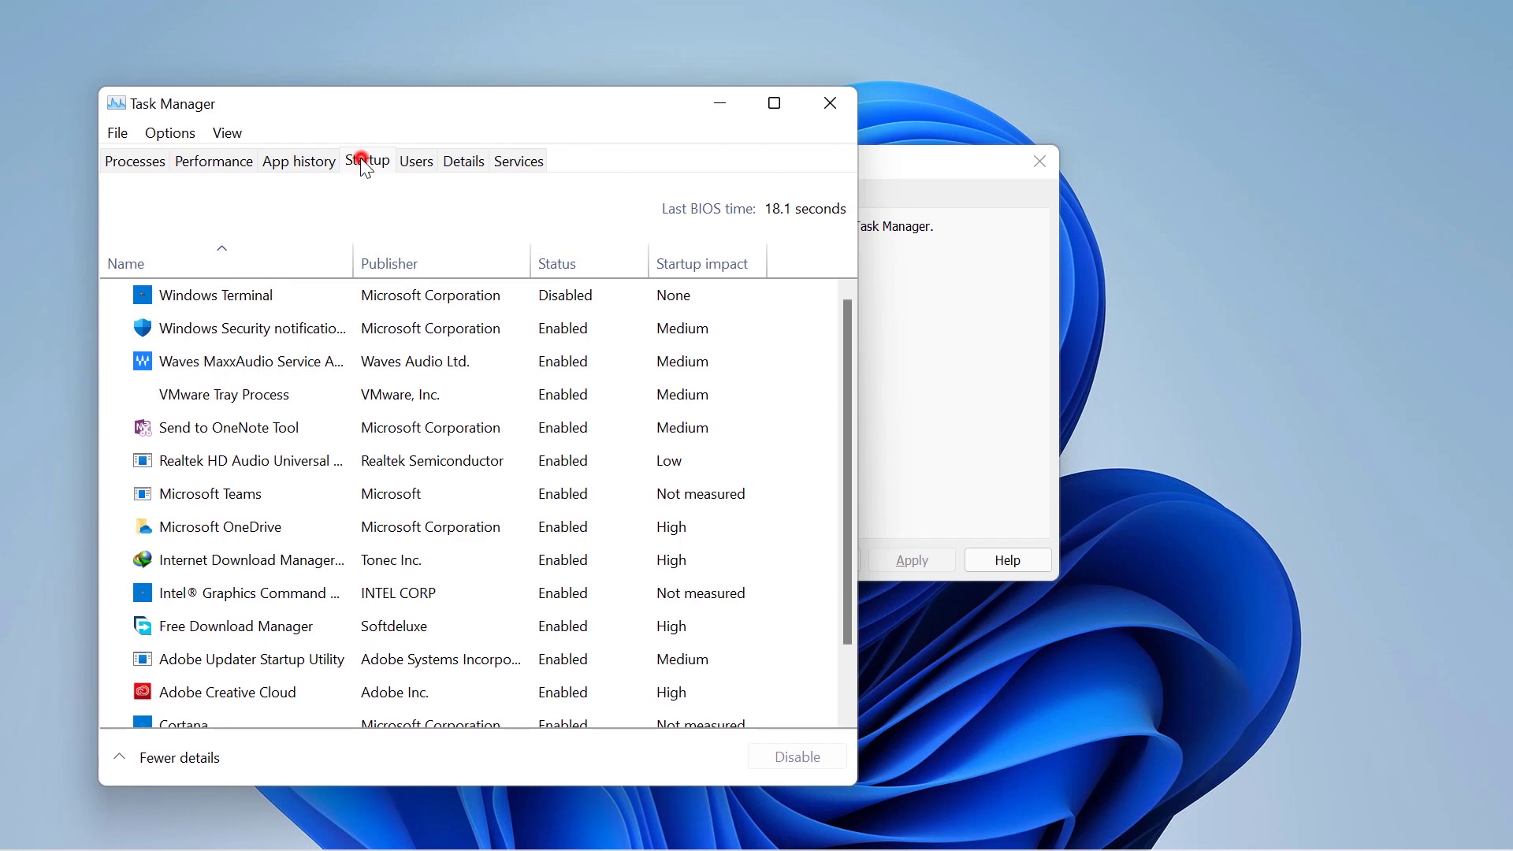
Step: Disable the Waves MaxxAudio Service and VMware Tray Process startup apps
click(551, 300)
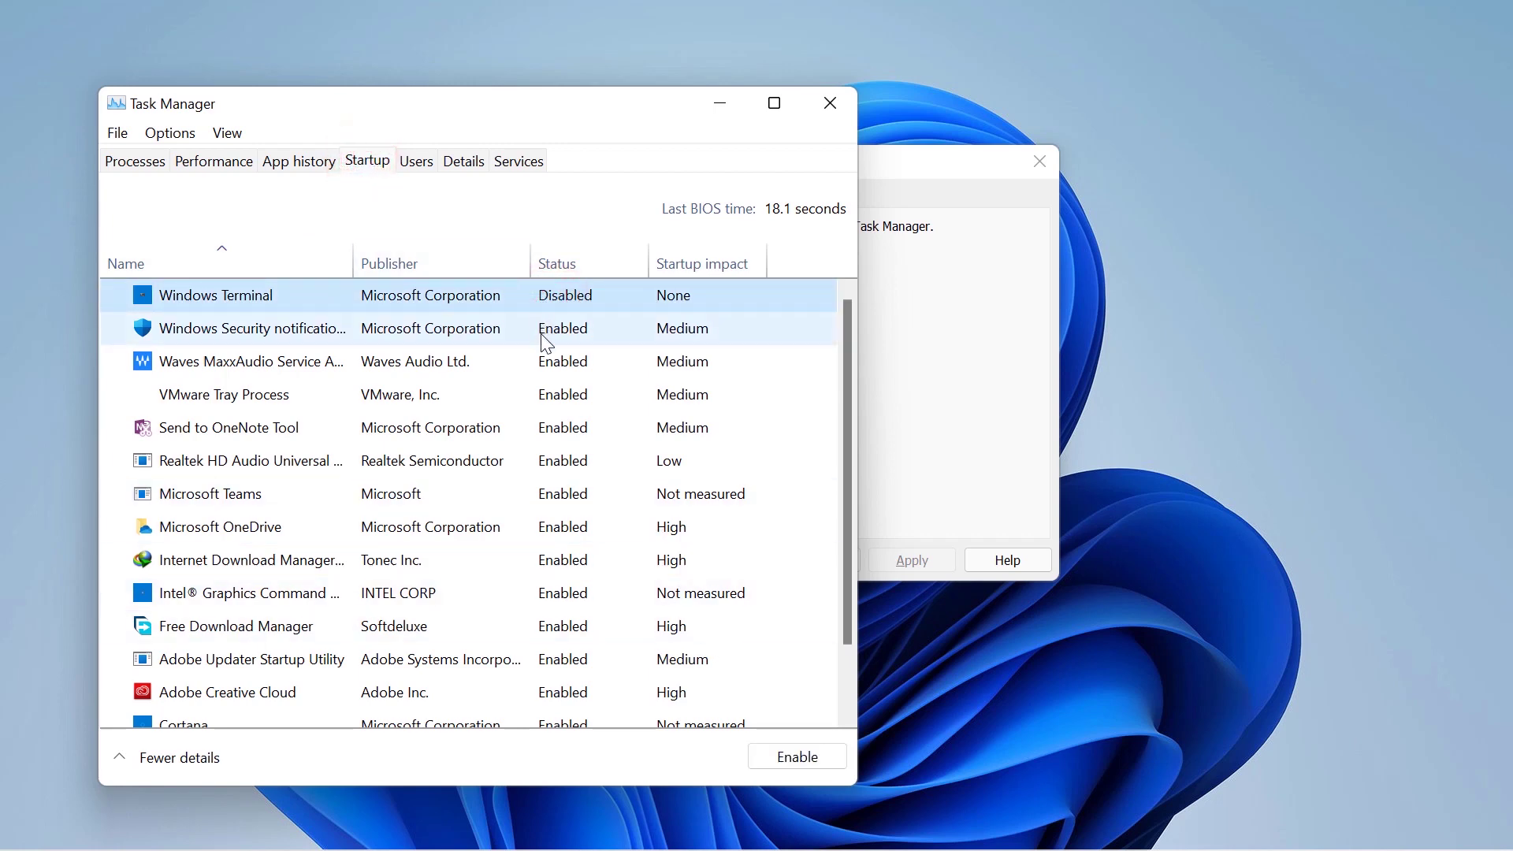
click(551, 360)
click(766, 758)
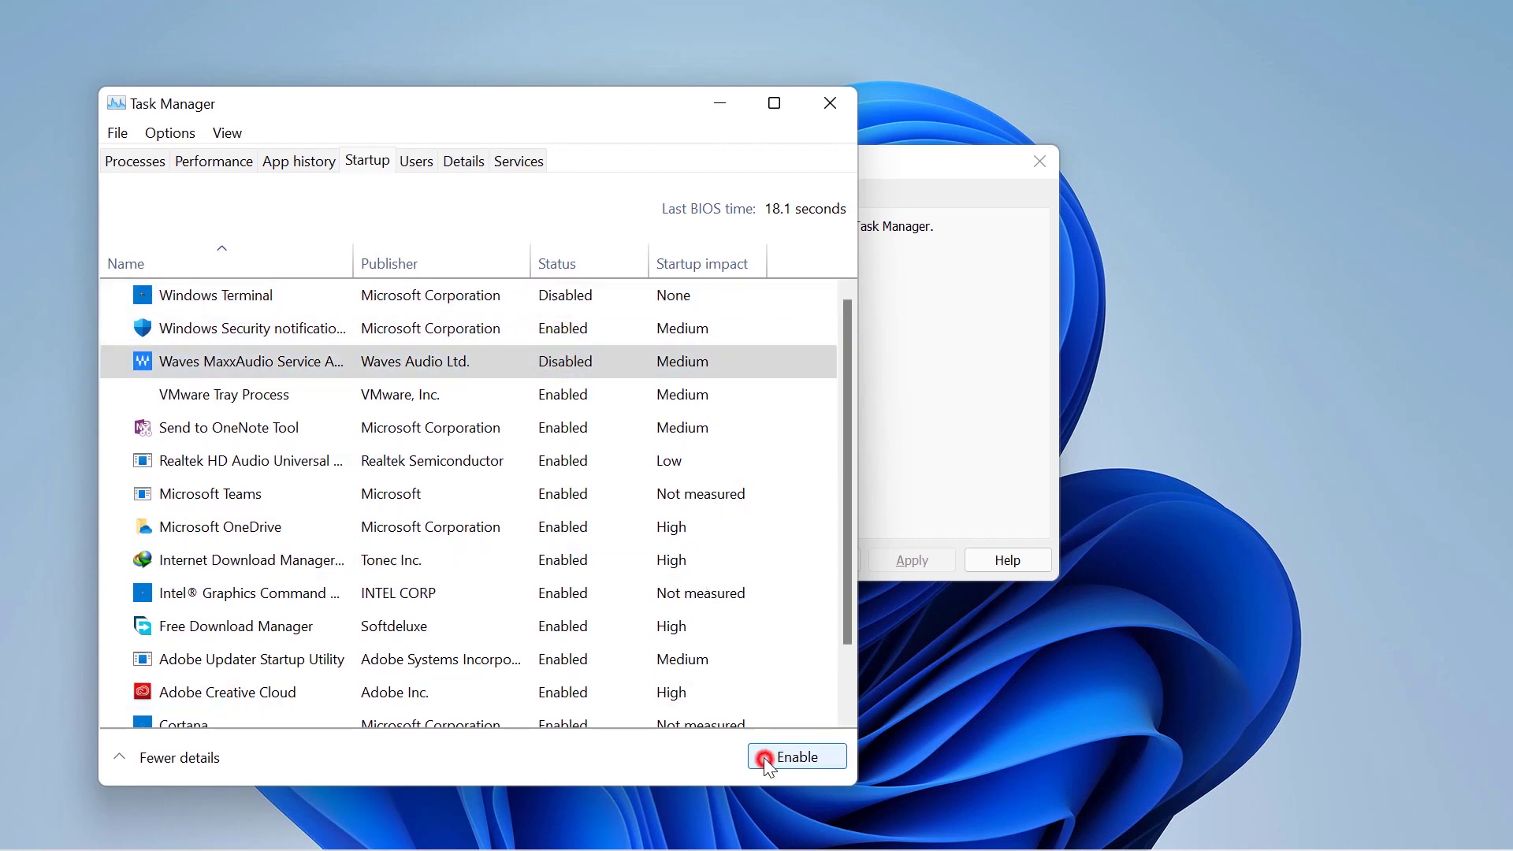
click(569, 394)
click(781, 757)
Step: Disable the Send to OneNote Tool, Realtek HD Audio Universal and Microsoft Teams startup apps
click(569, 427)
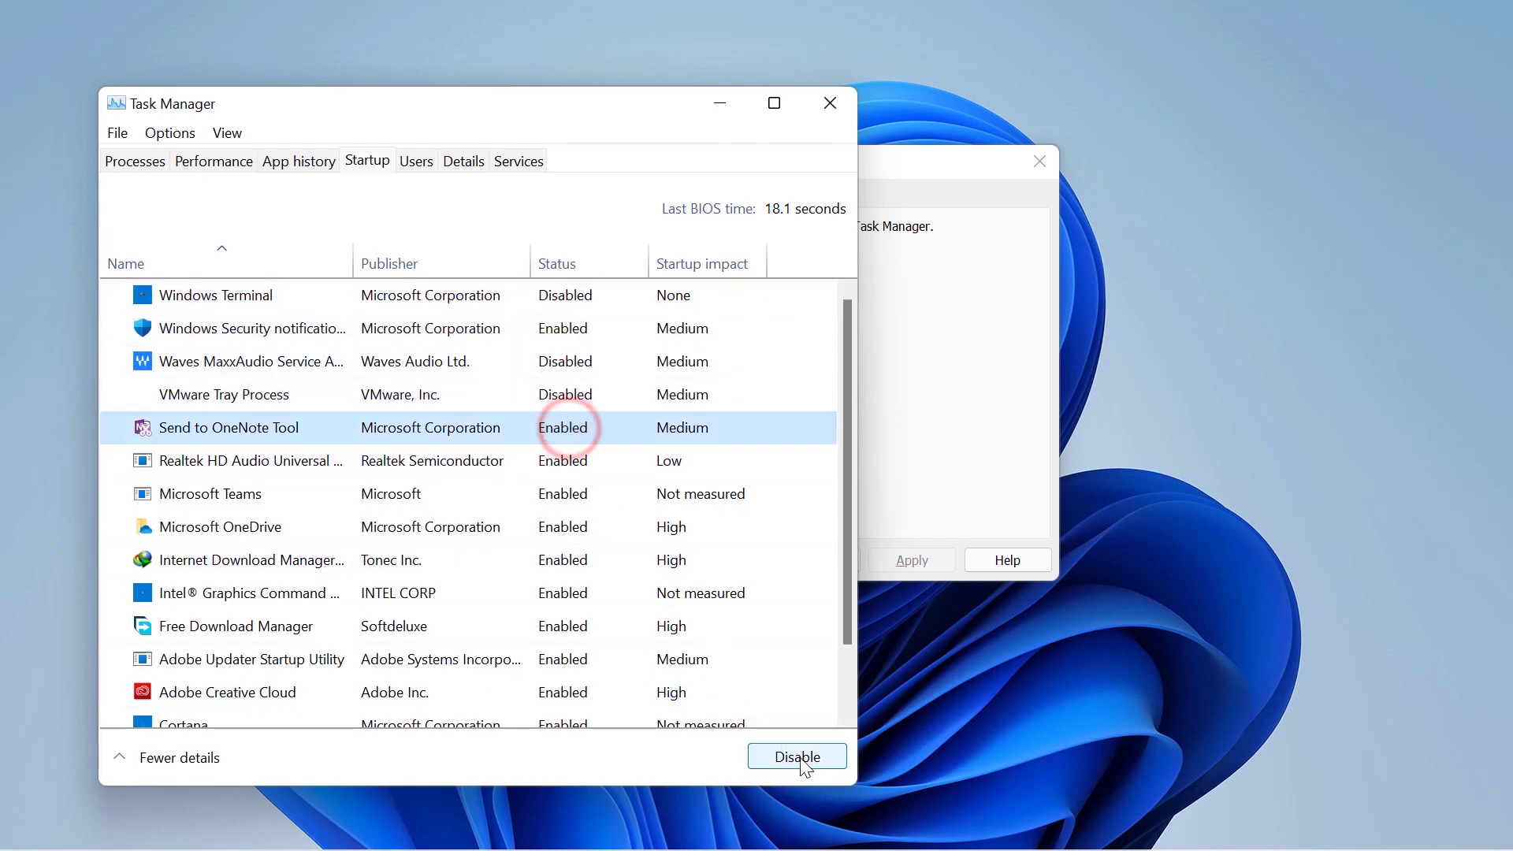
click(799, 758)
click(563, 461)
click(784, 755)
click(557, 493)
click(794, 758)
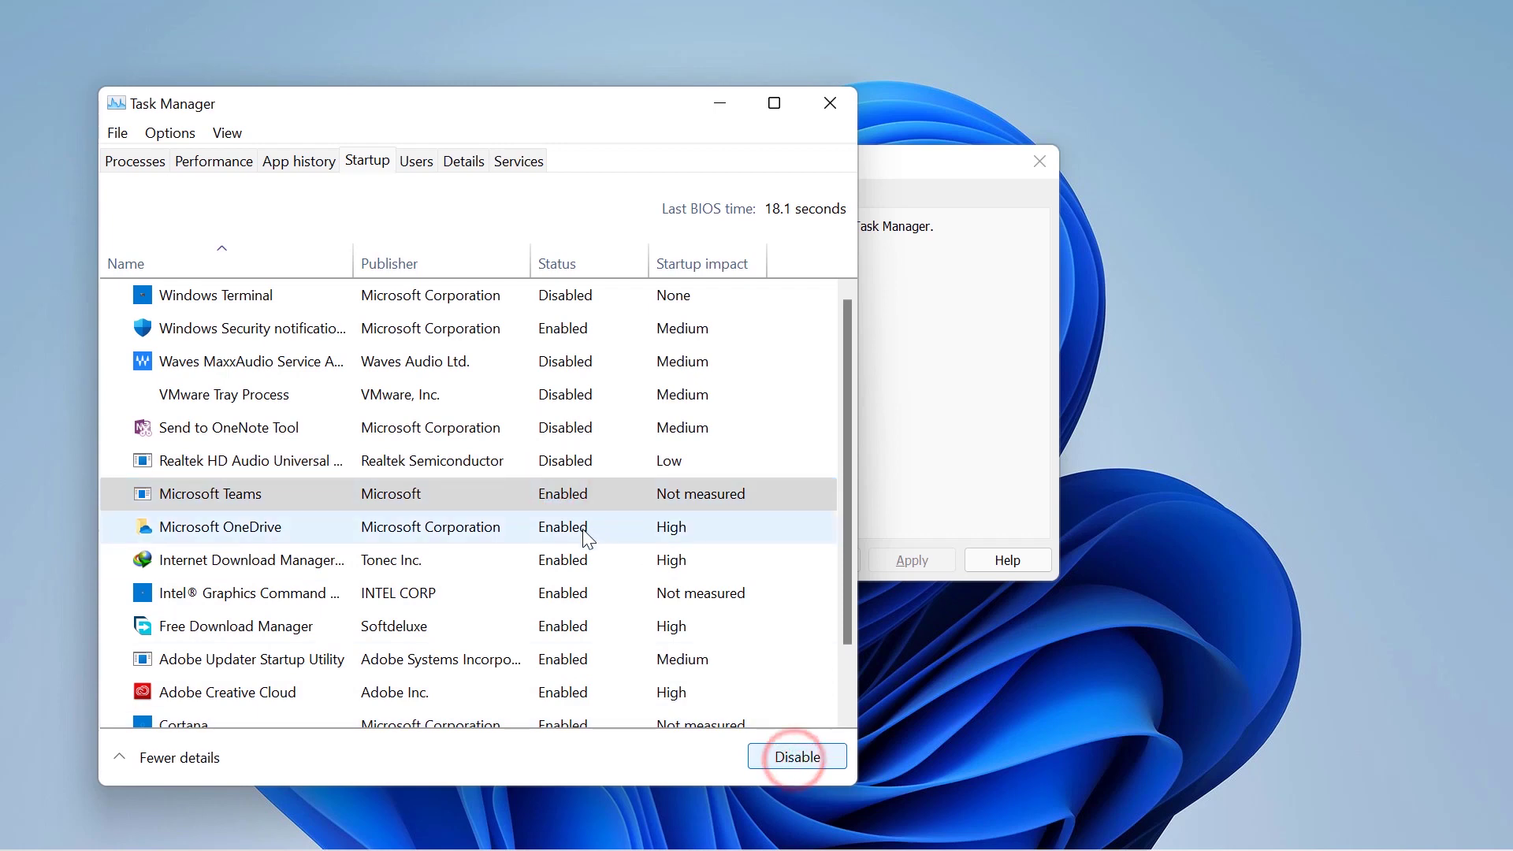
Step: Disable the Microsoft OneDrive, Internet Download Manager and Free Download Manager startup apps
click(579, 529)
click(788, 756)
click(568, 561)
click(778, 757)
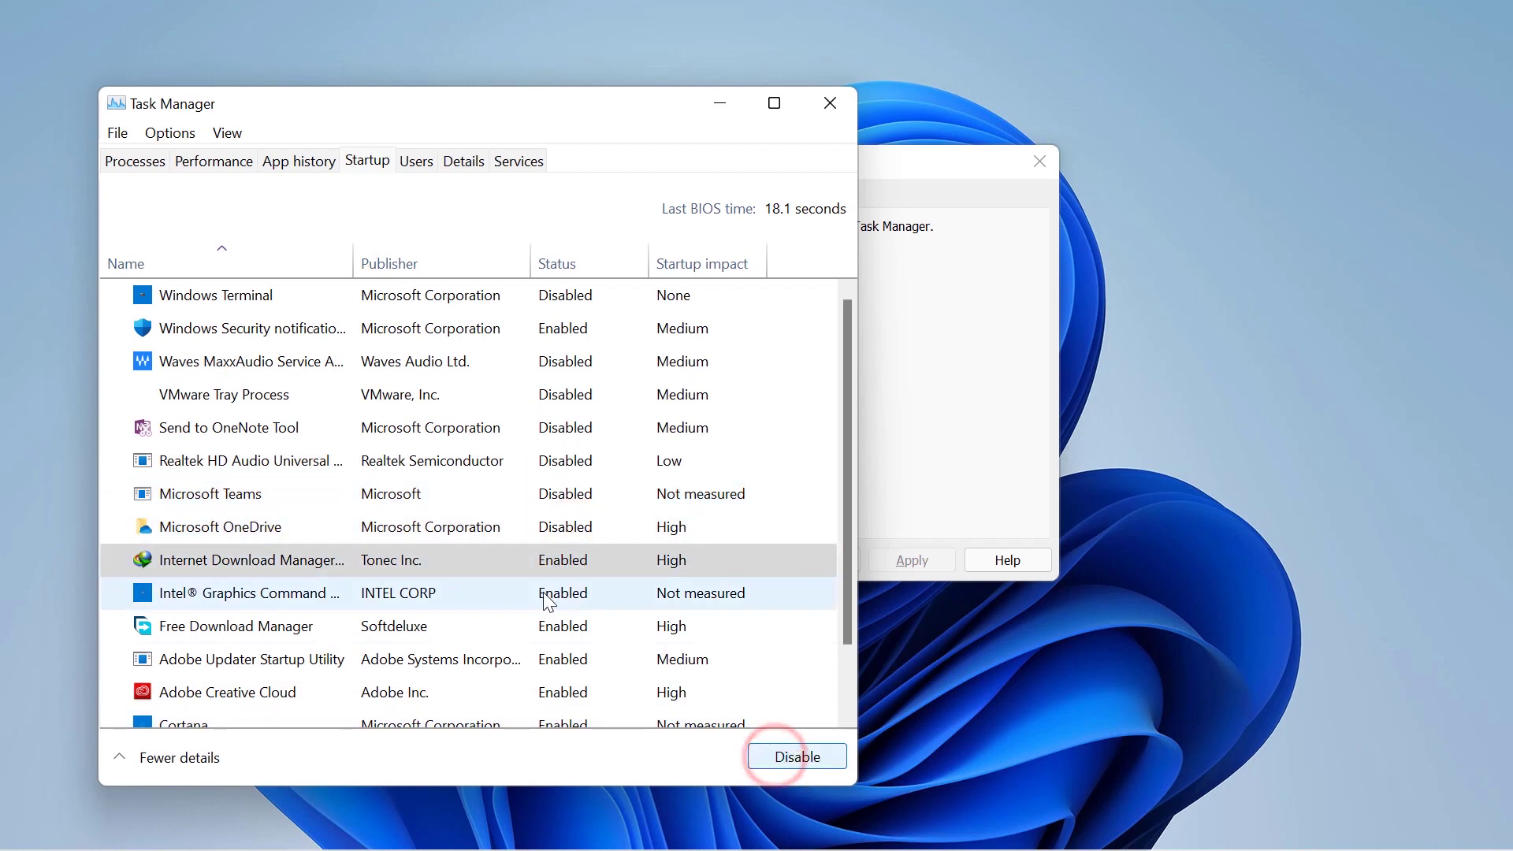
click(568, 627)
click(783, 756)
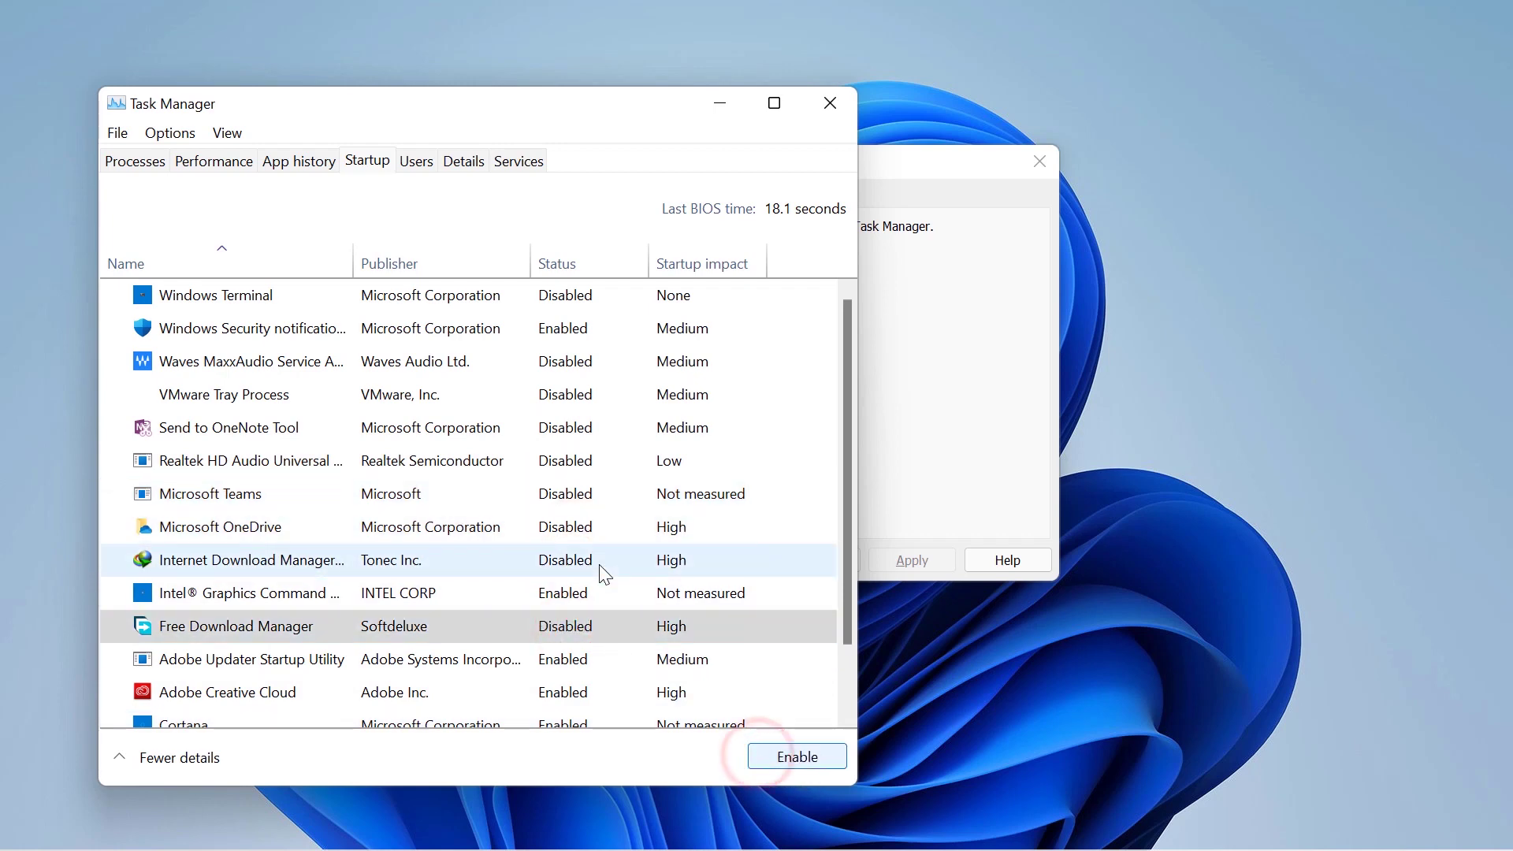
Step: Disable the Adobe Updater Startup Utility, Adobe Creative Cloud and Cortana startup apps
drag(845, 616, 853, 701)
click(583, 579)
click(773, 754)
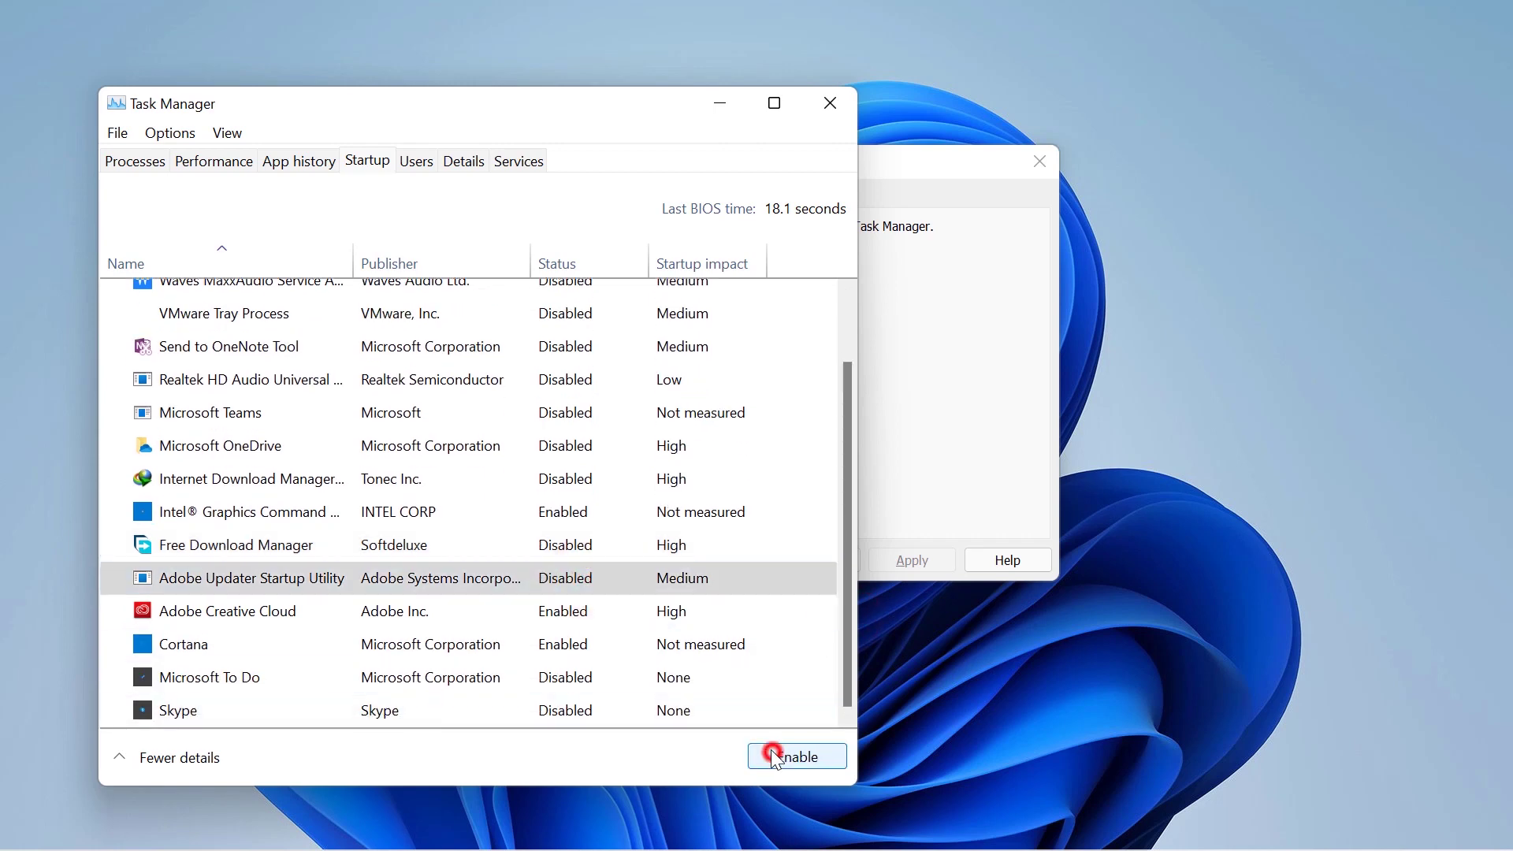
click(560, 612)
click(769, 753)
click(587, 644)
click(768, 754)
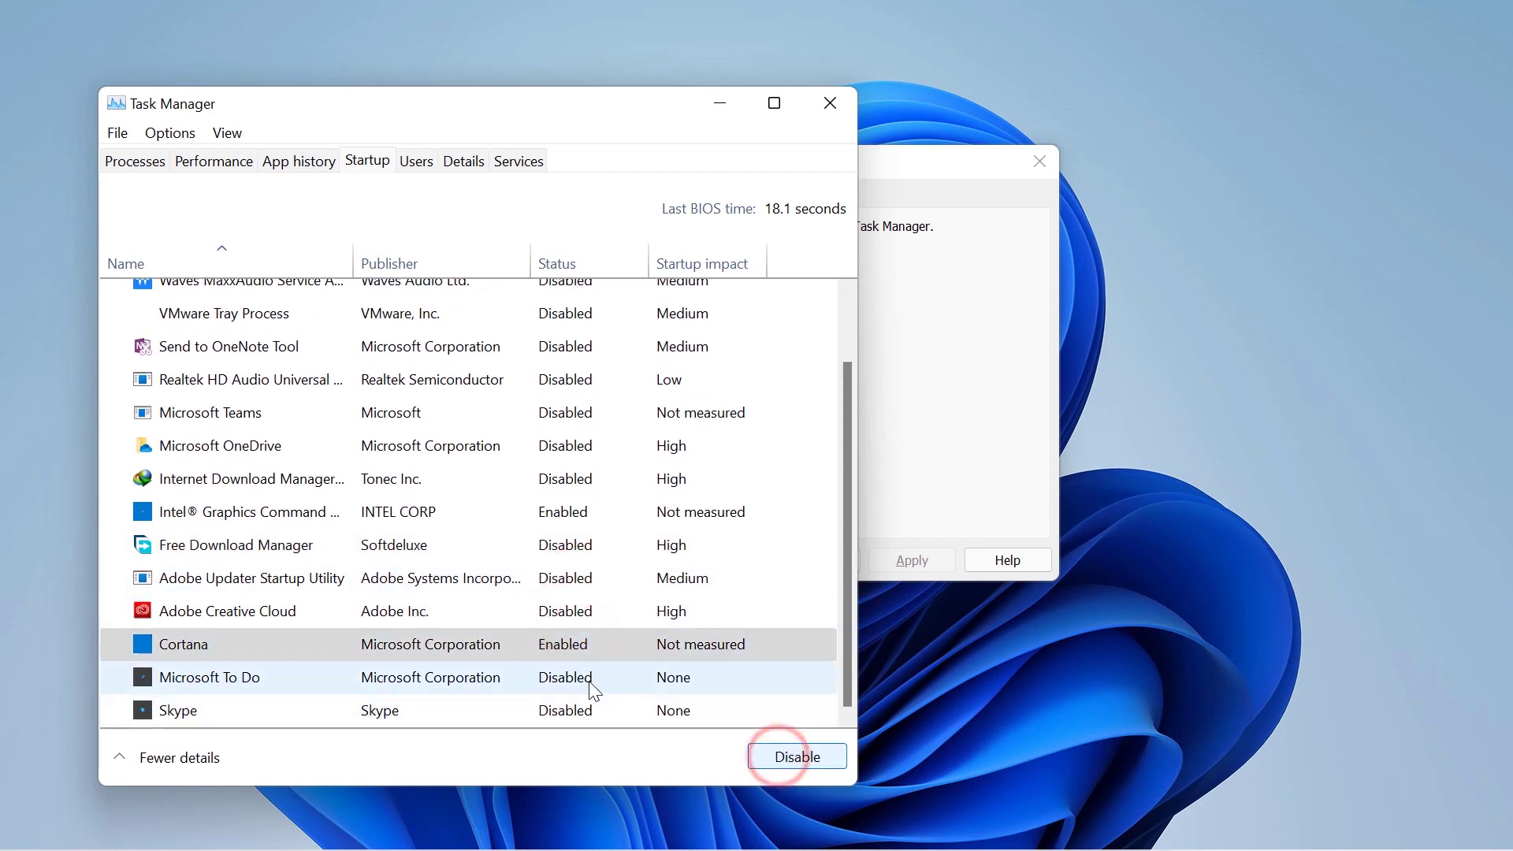
click(567, 677)
click(777, 755)
click(577, 688)
click(764, 749)
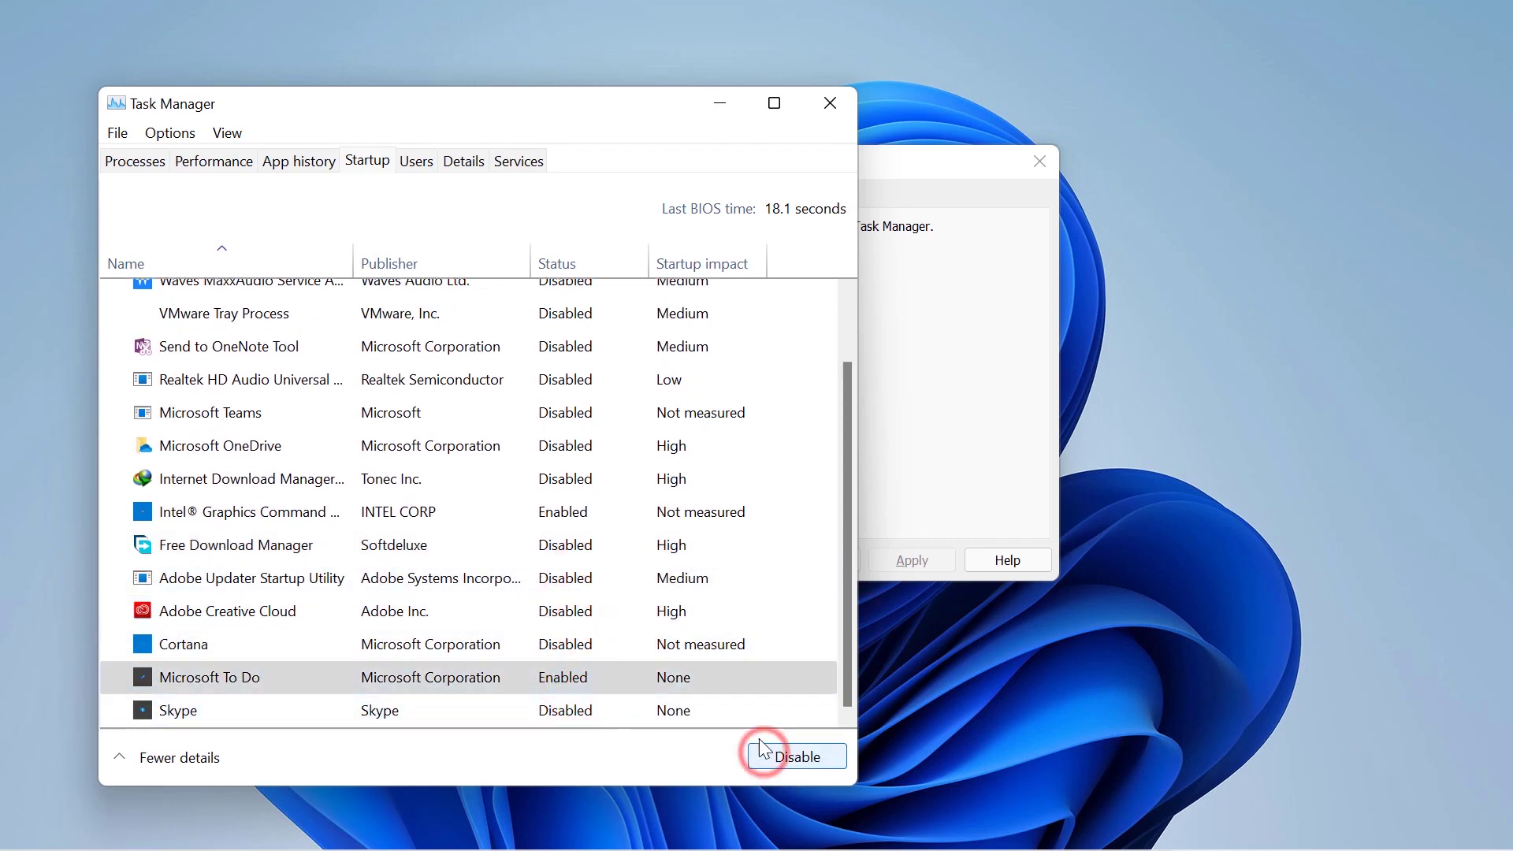
Step: Close Task Manager, check the boot settings and confirm System Configuration
click(832, 118)
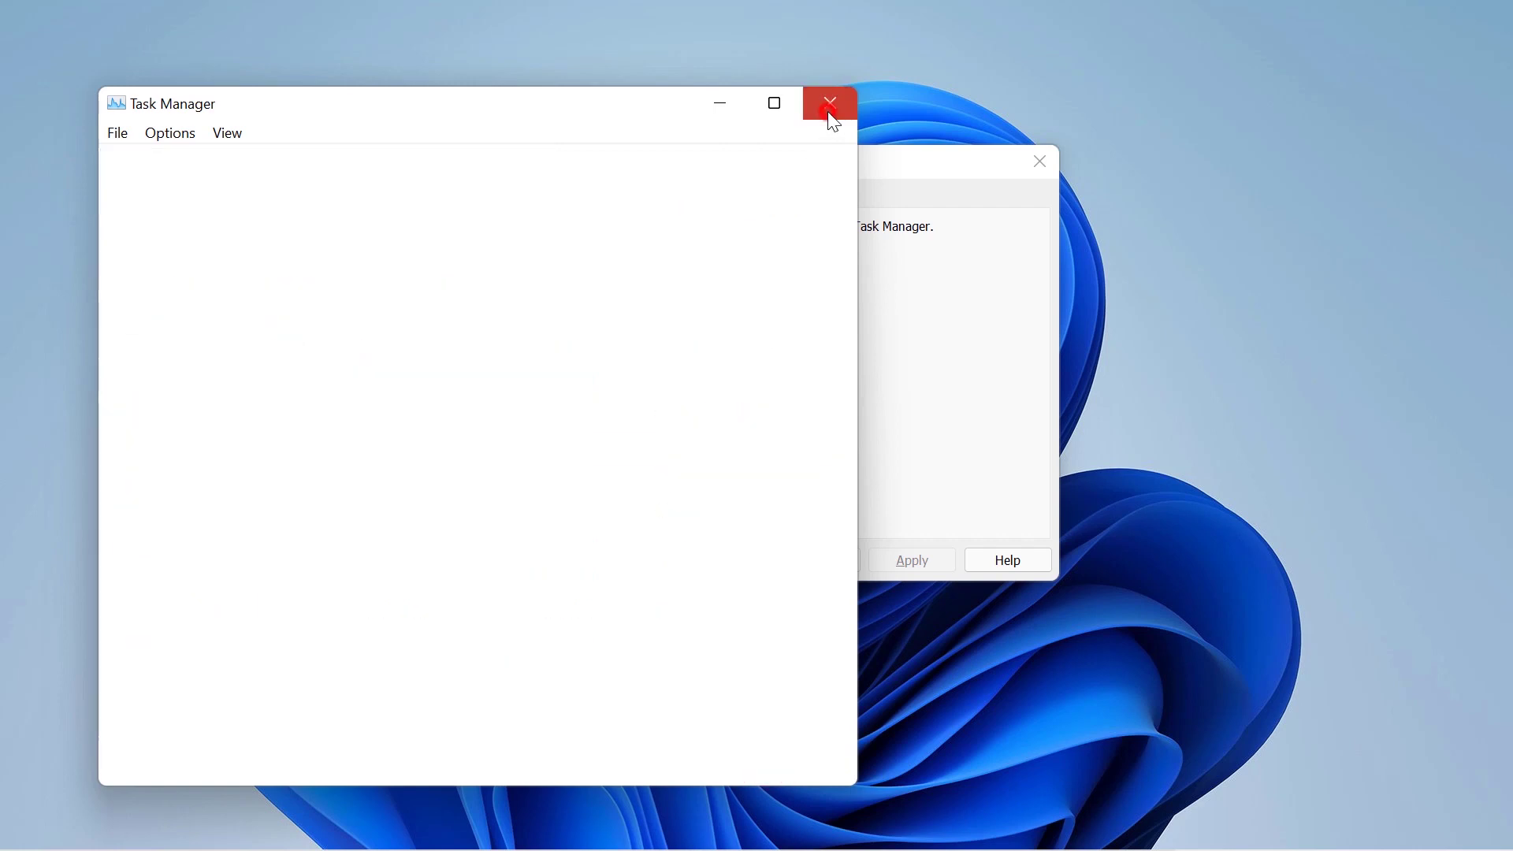
click(467, 199)
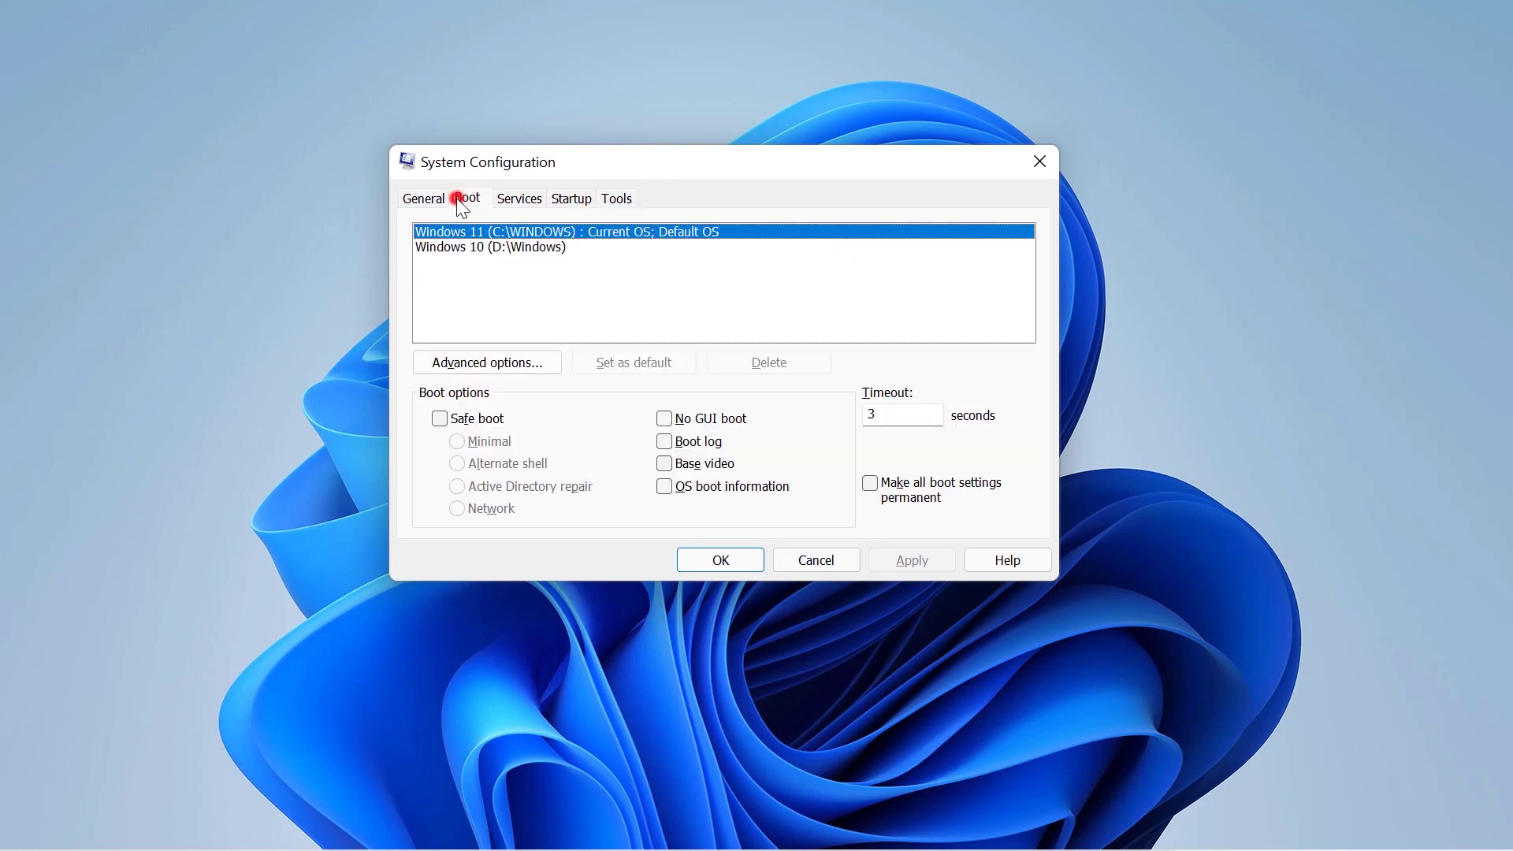
click(742, 564)
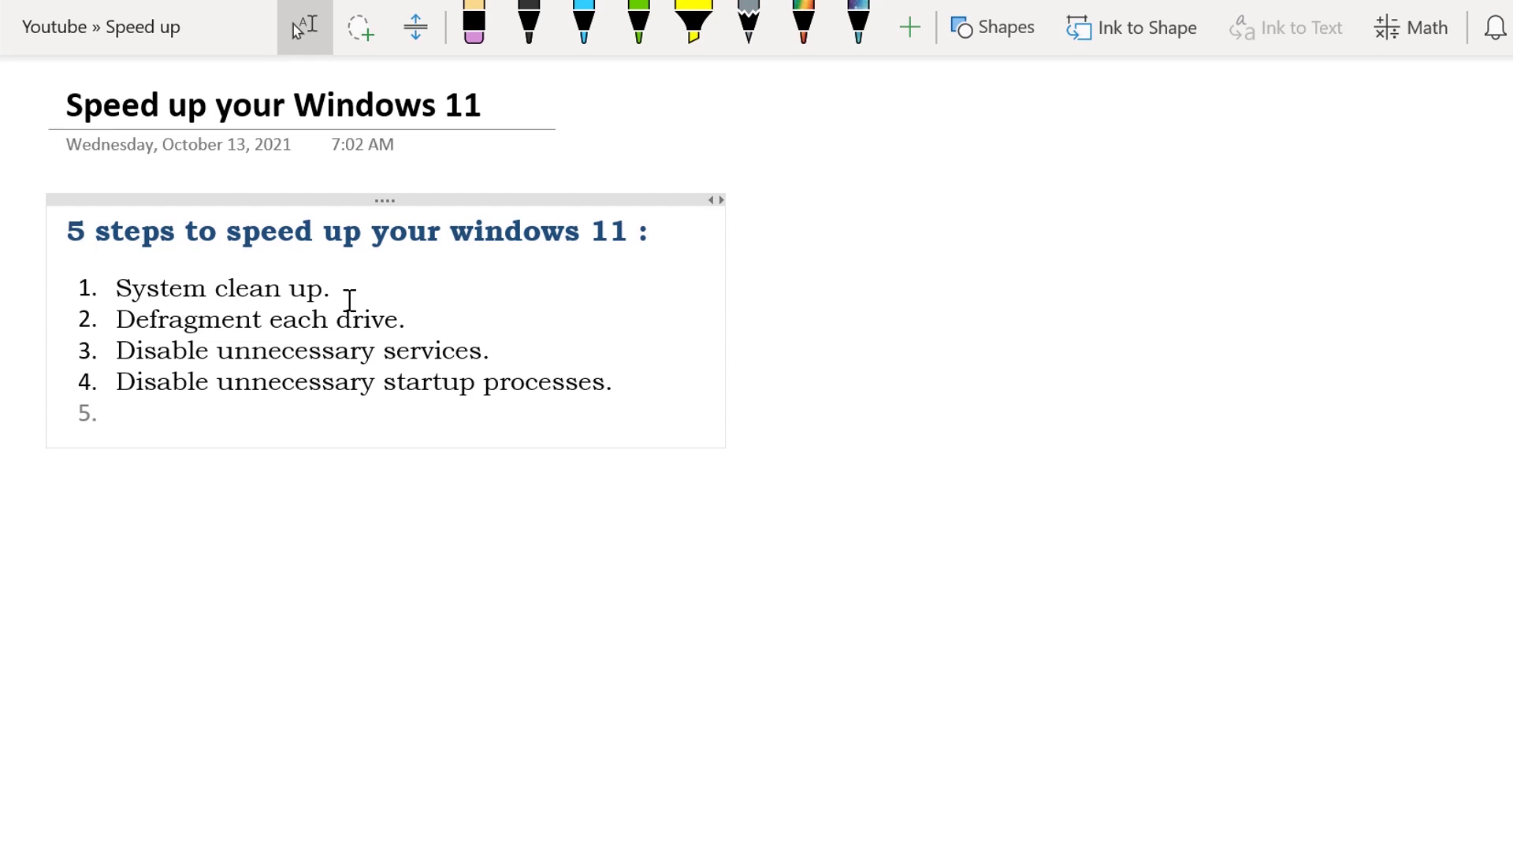
Step: Add cleaning the prefetch and temp folders as item 5 of the OneNote list
text(Cle )
text(n)
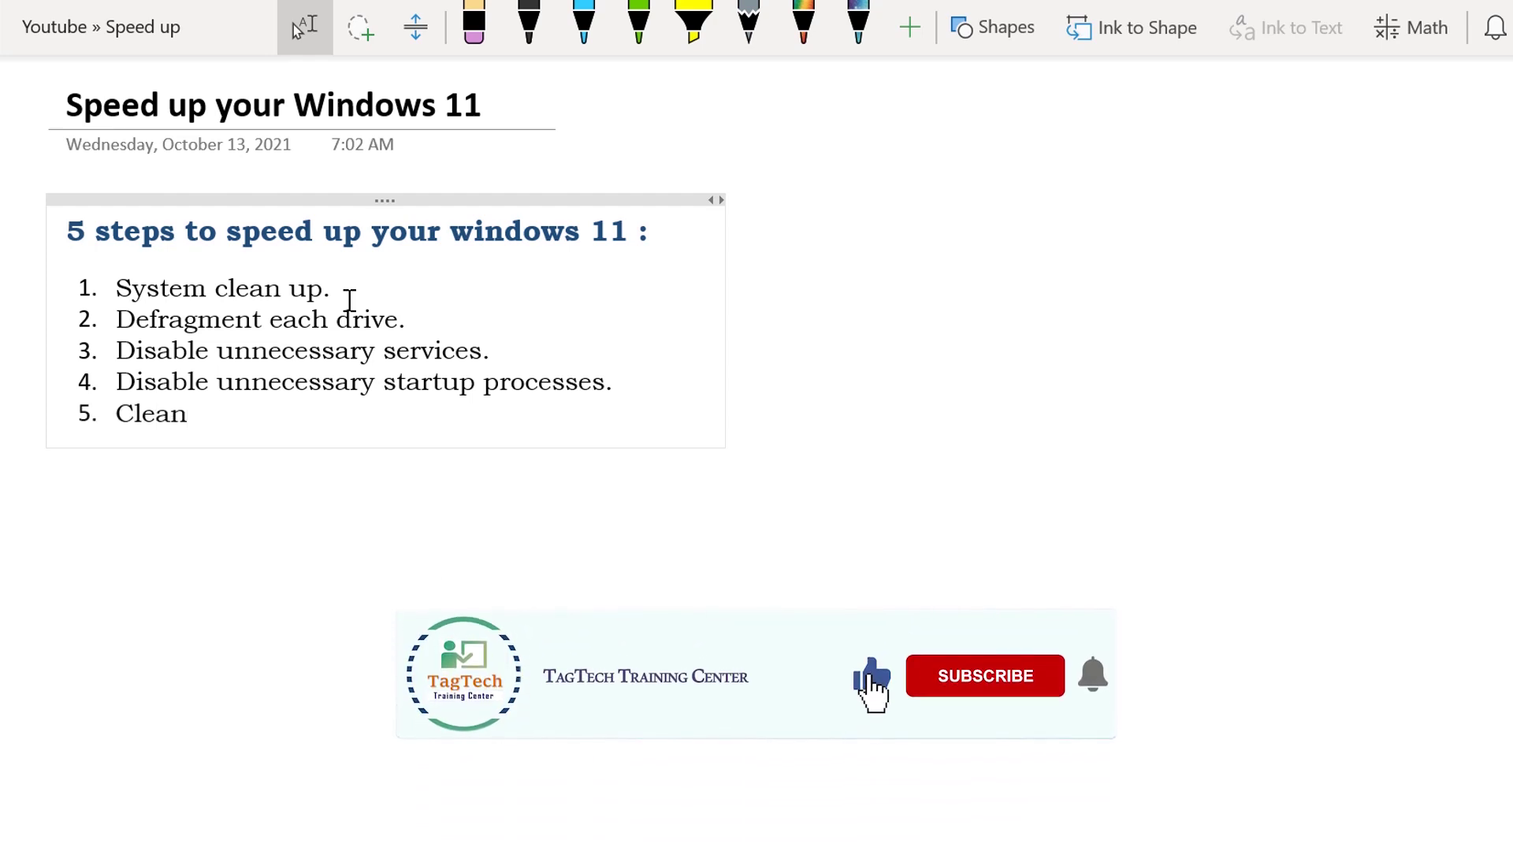
text( pref)
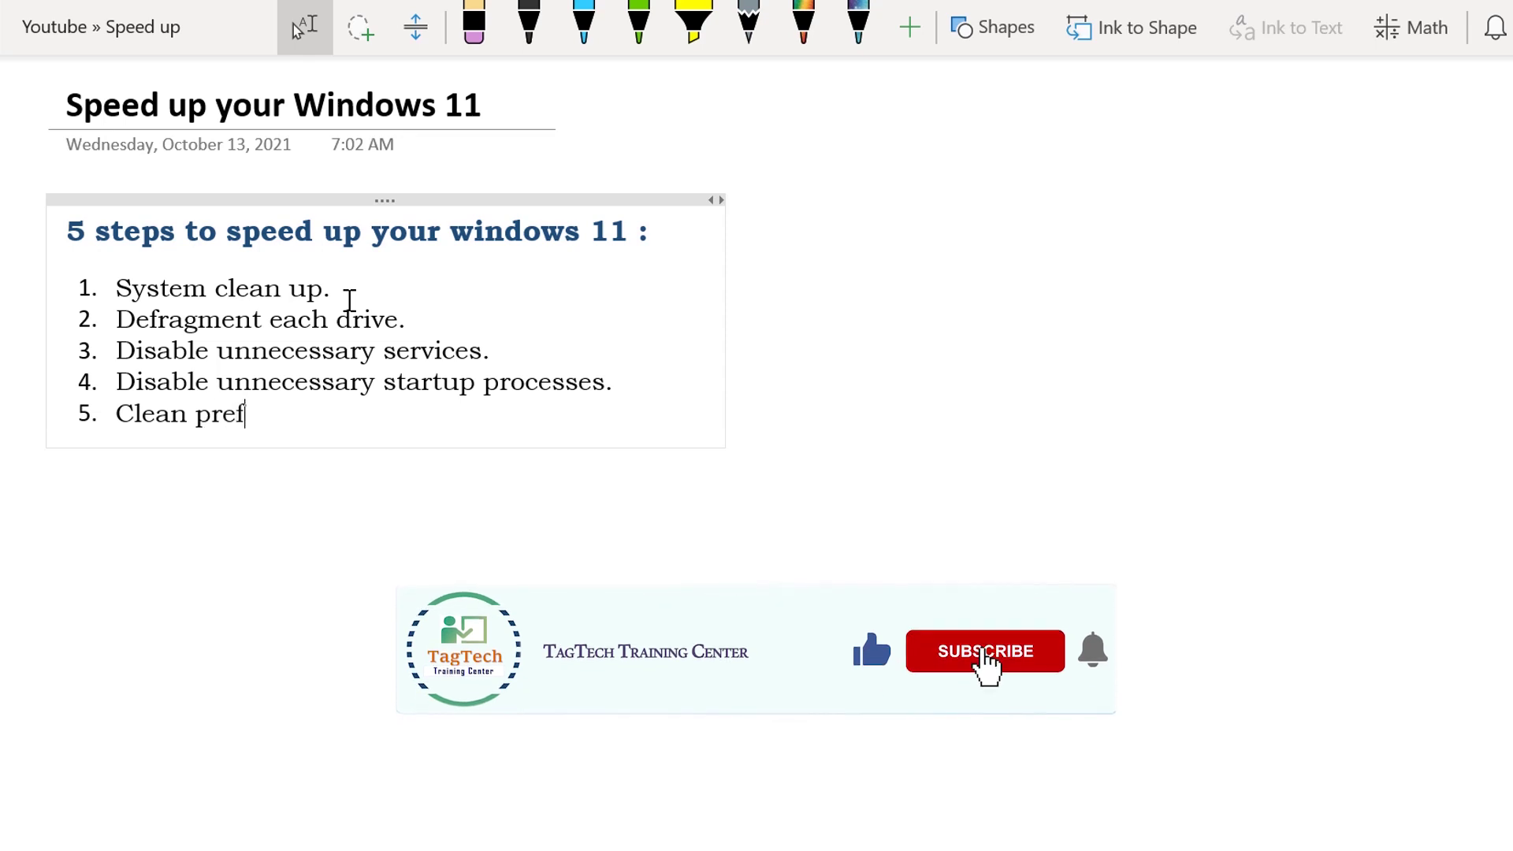
text(etch)
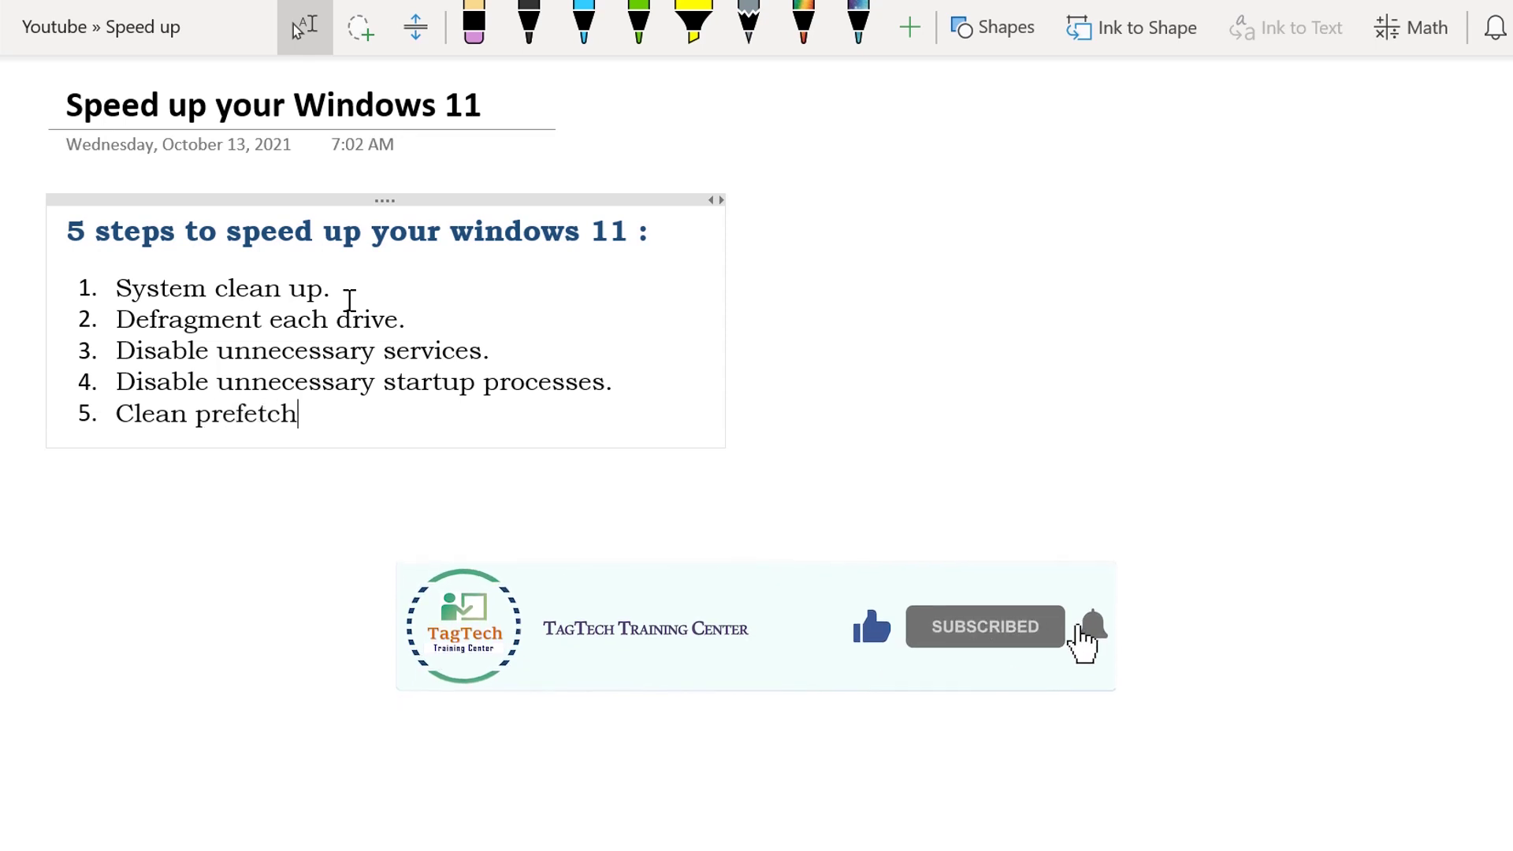
text( and tem)
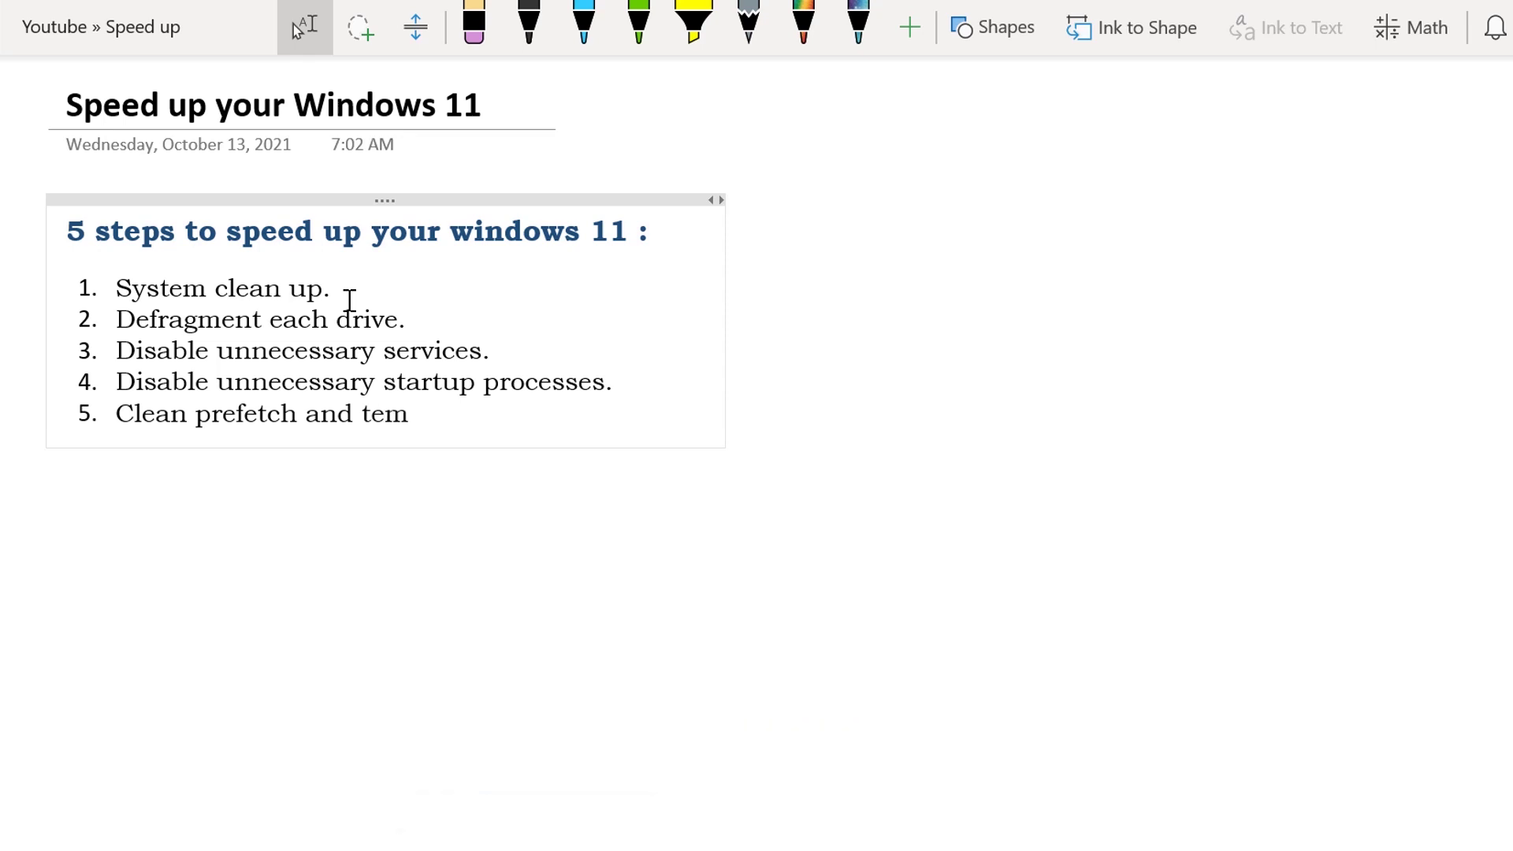
text(p)
text( fol)
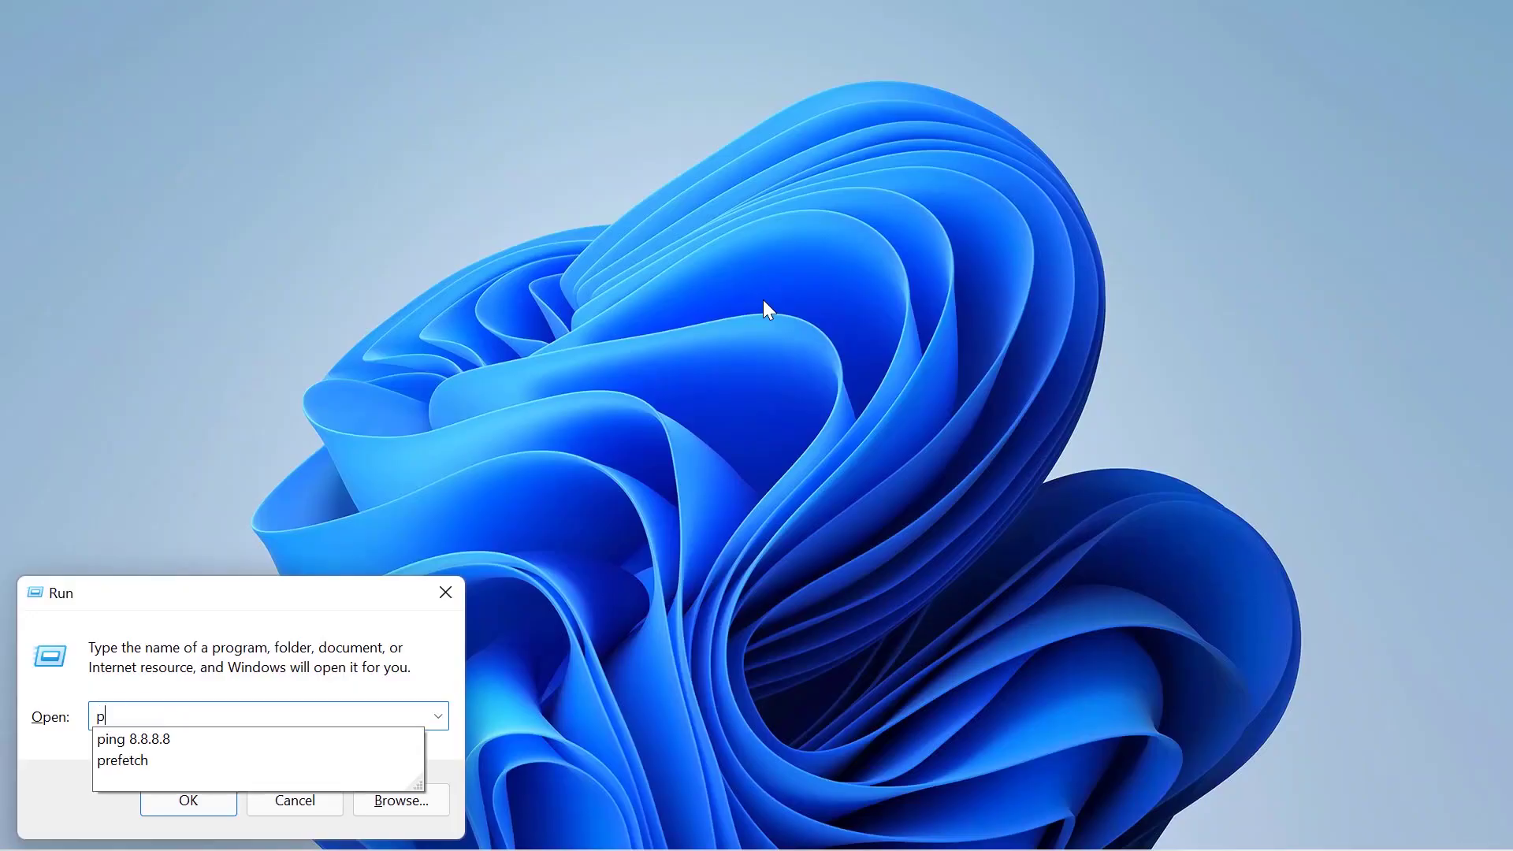
Step: Open the Windows prefetch folder with the Run command "prefetch" and grant permanent access to it
text(re)
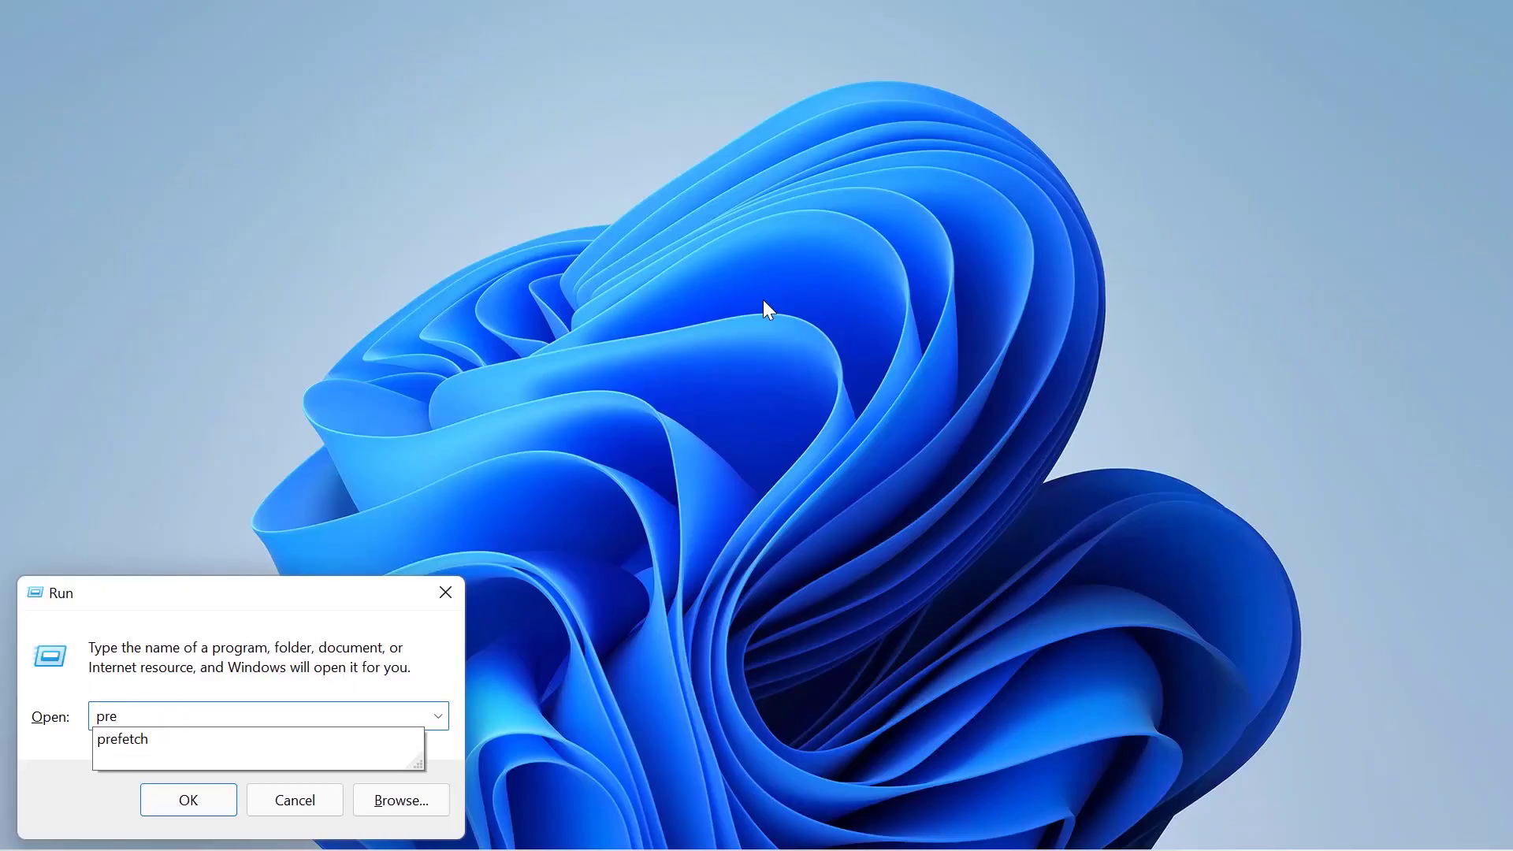
text(fe)
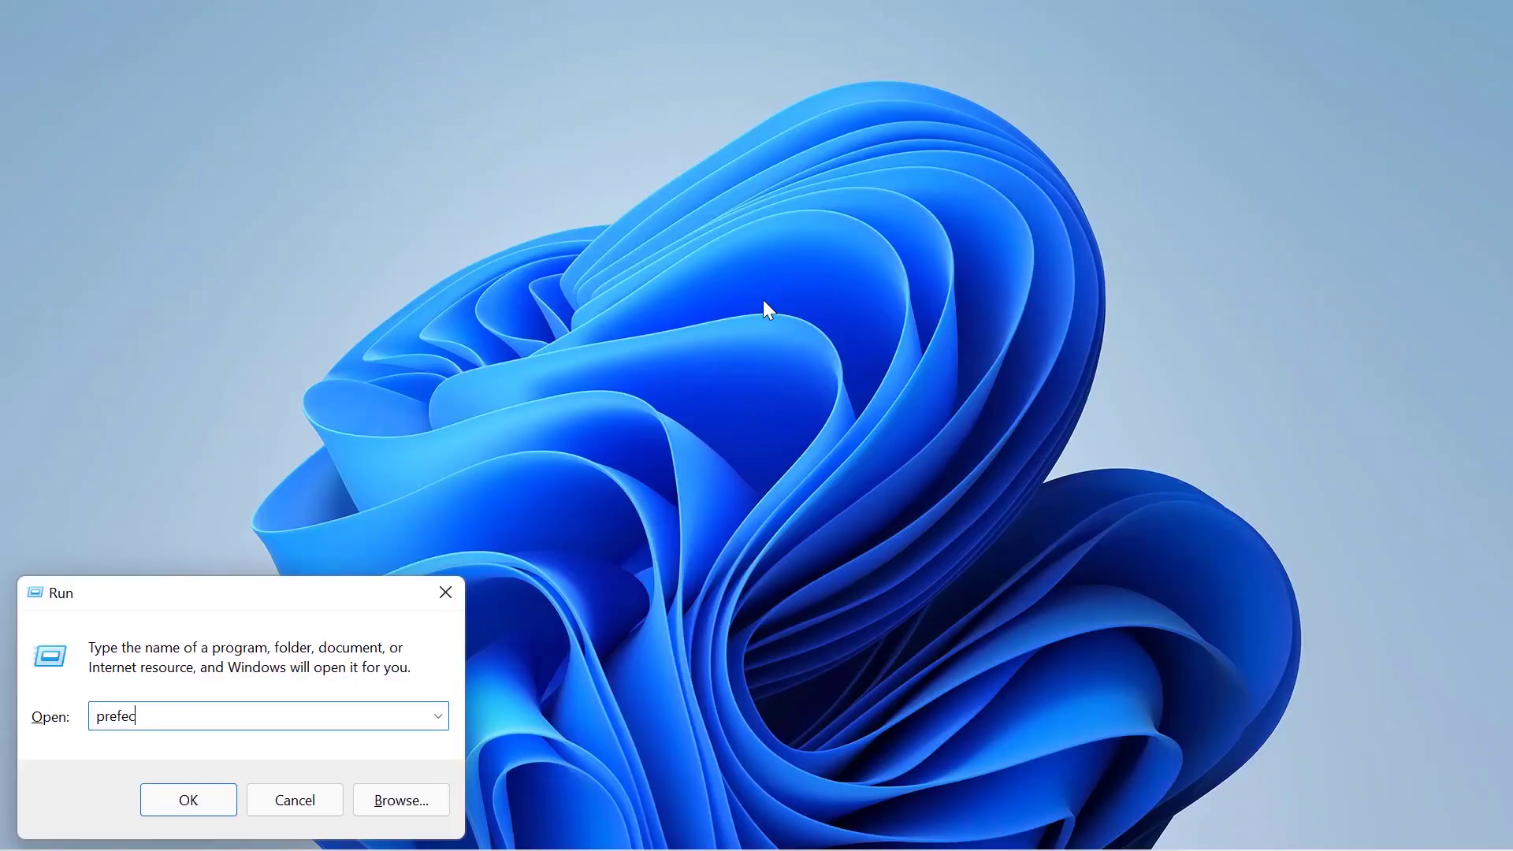
text(tch)
key(Return)
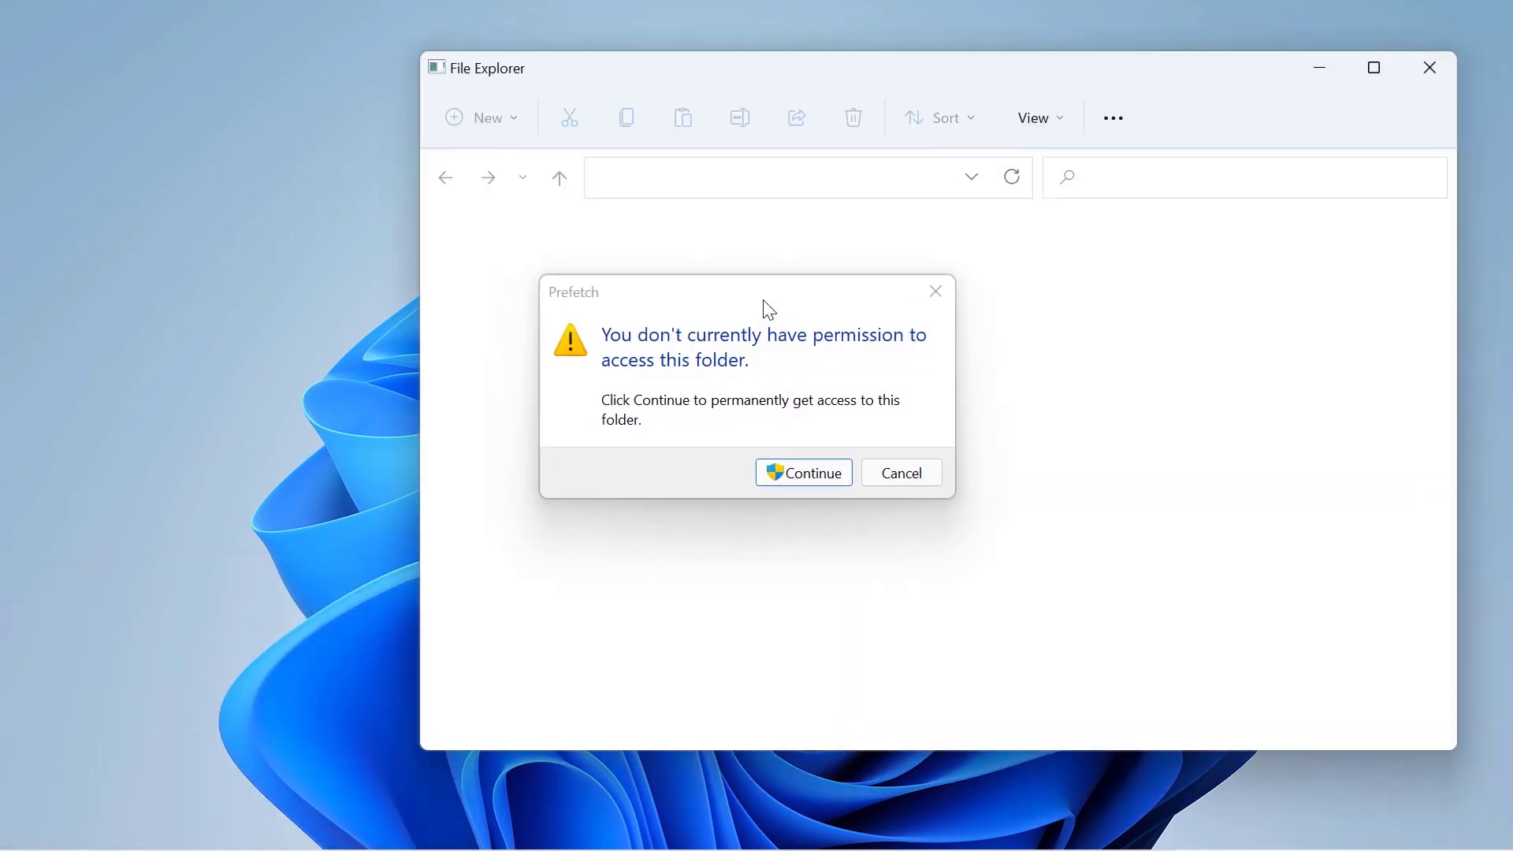
click(809, 471)
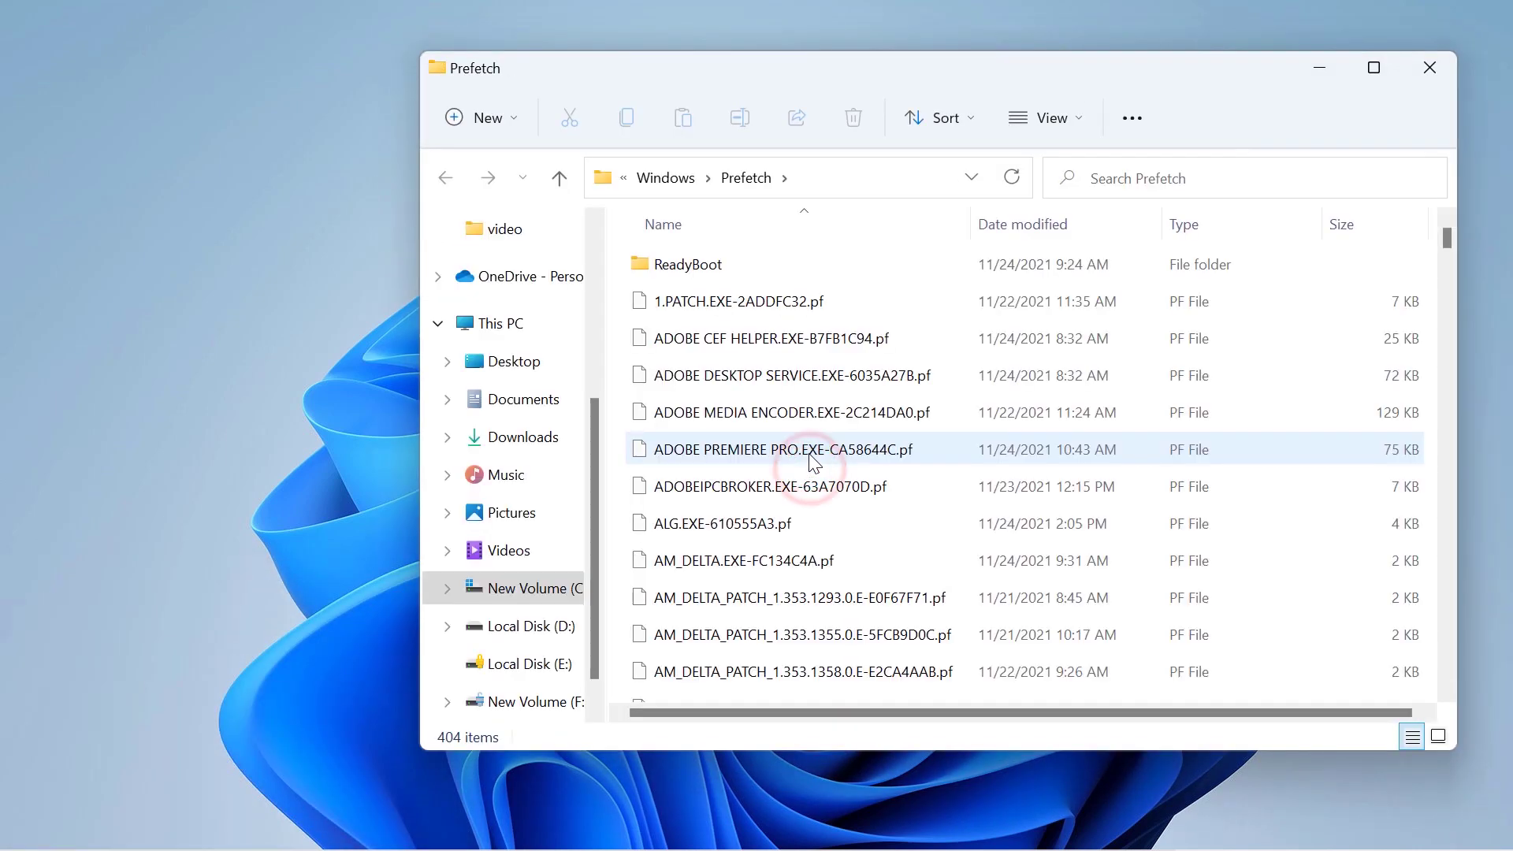
Step: Permanently delete all items in the Prefetch folder and close its window
key(ctrl+a)
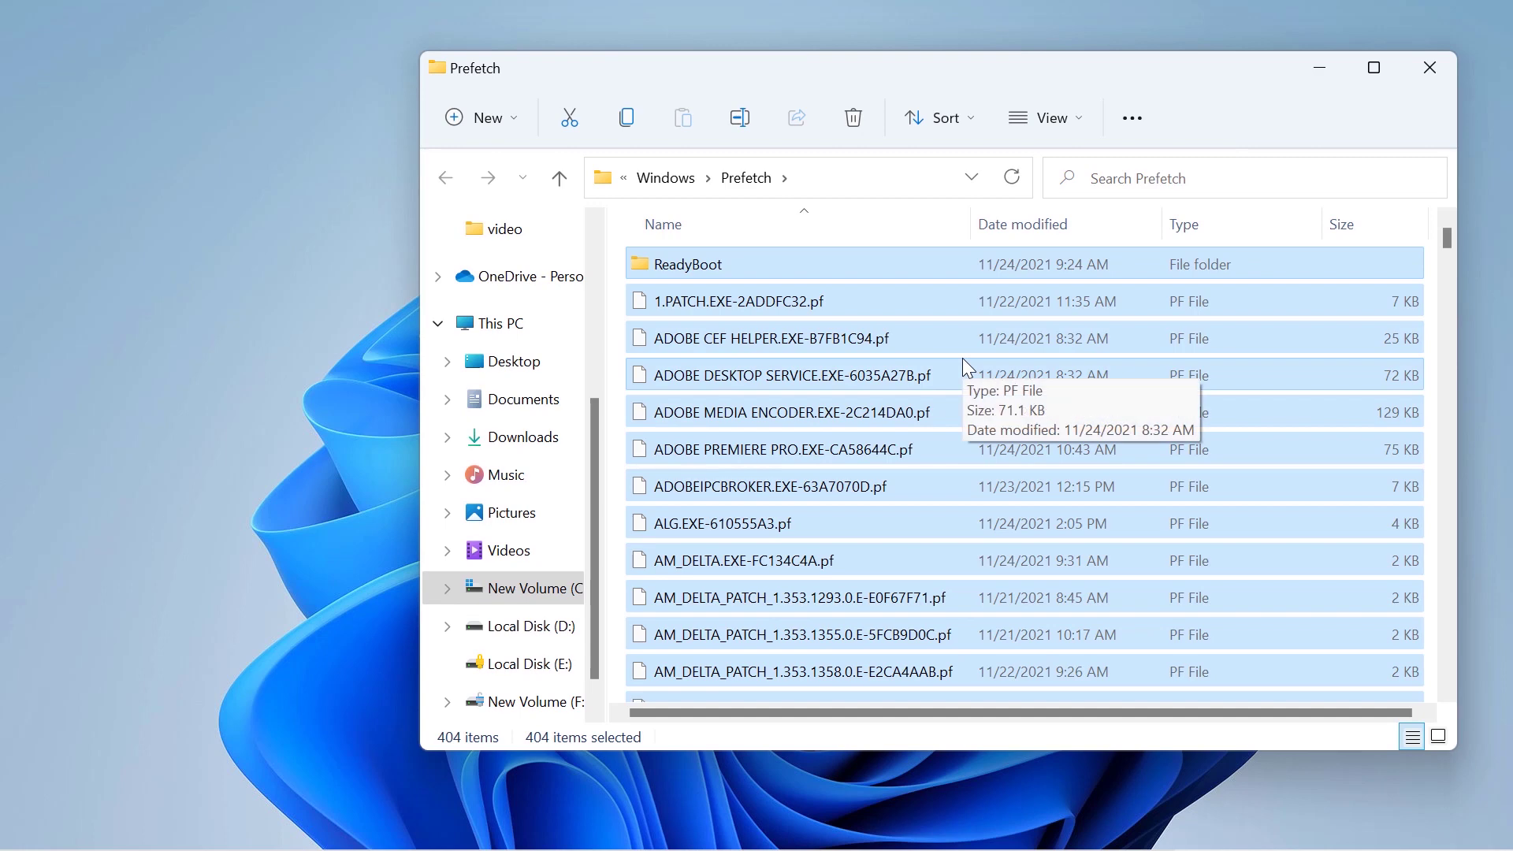
key(shift+Delete)
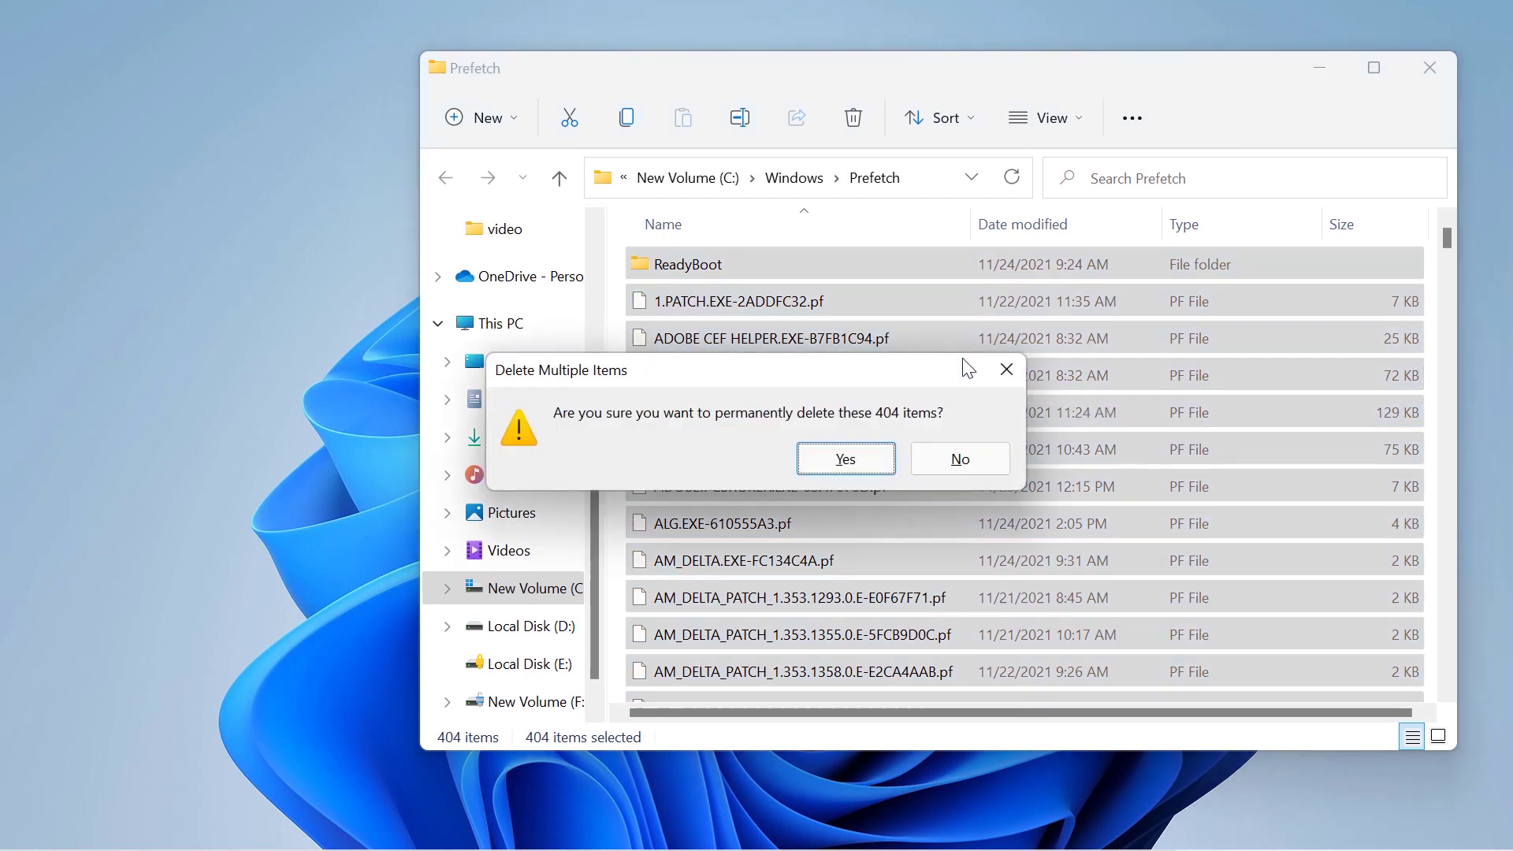
key(Return)
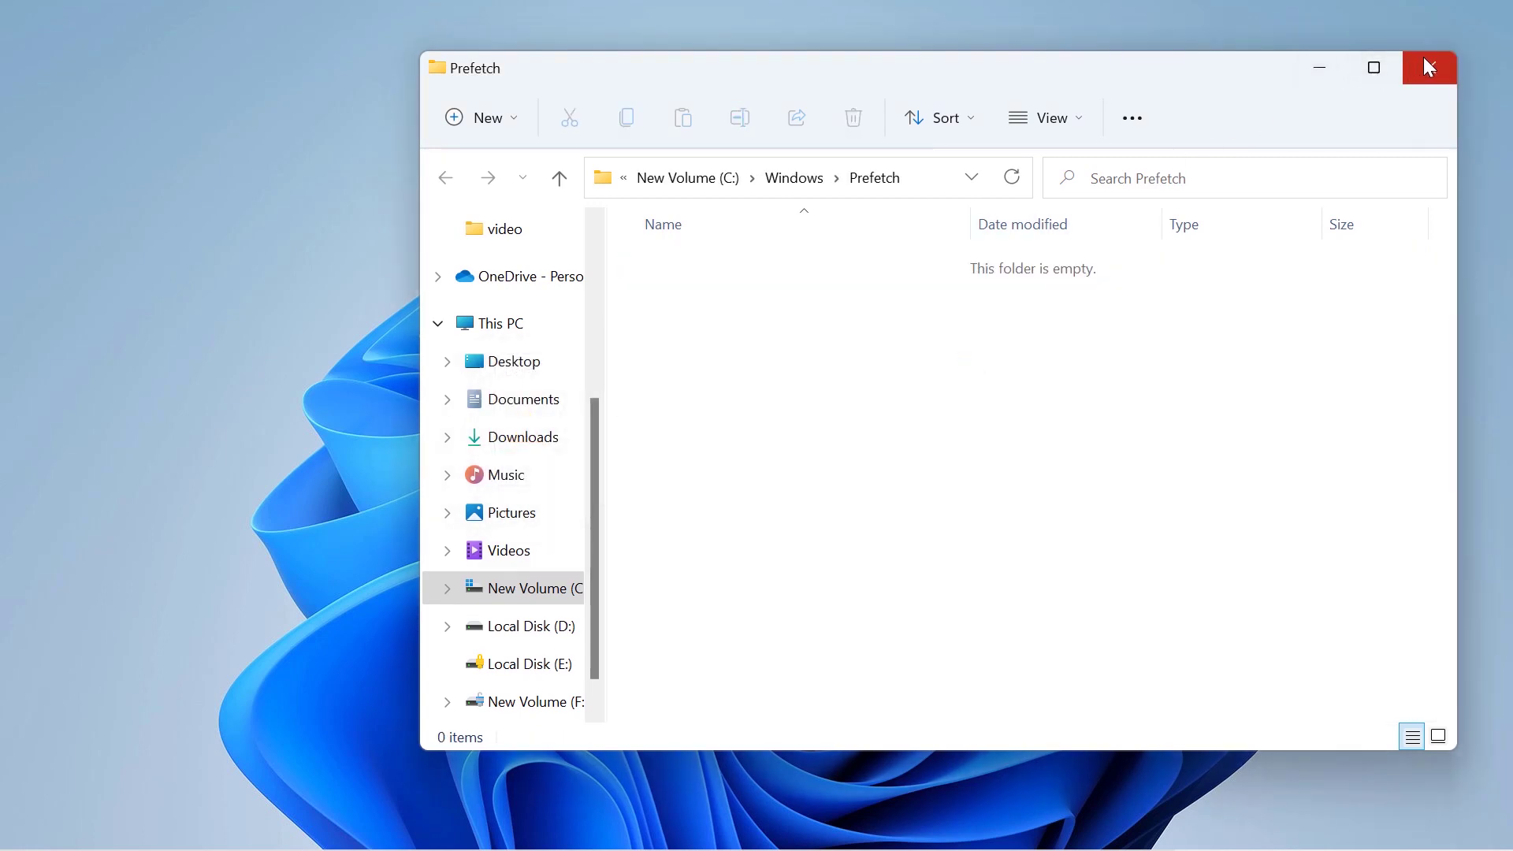
click(1428, 69)
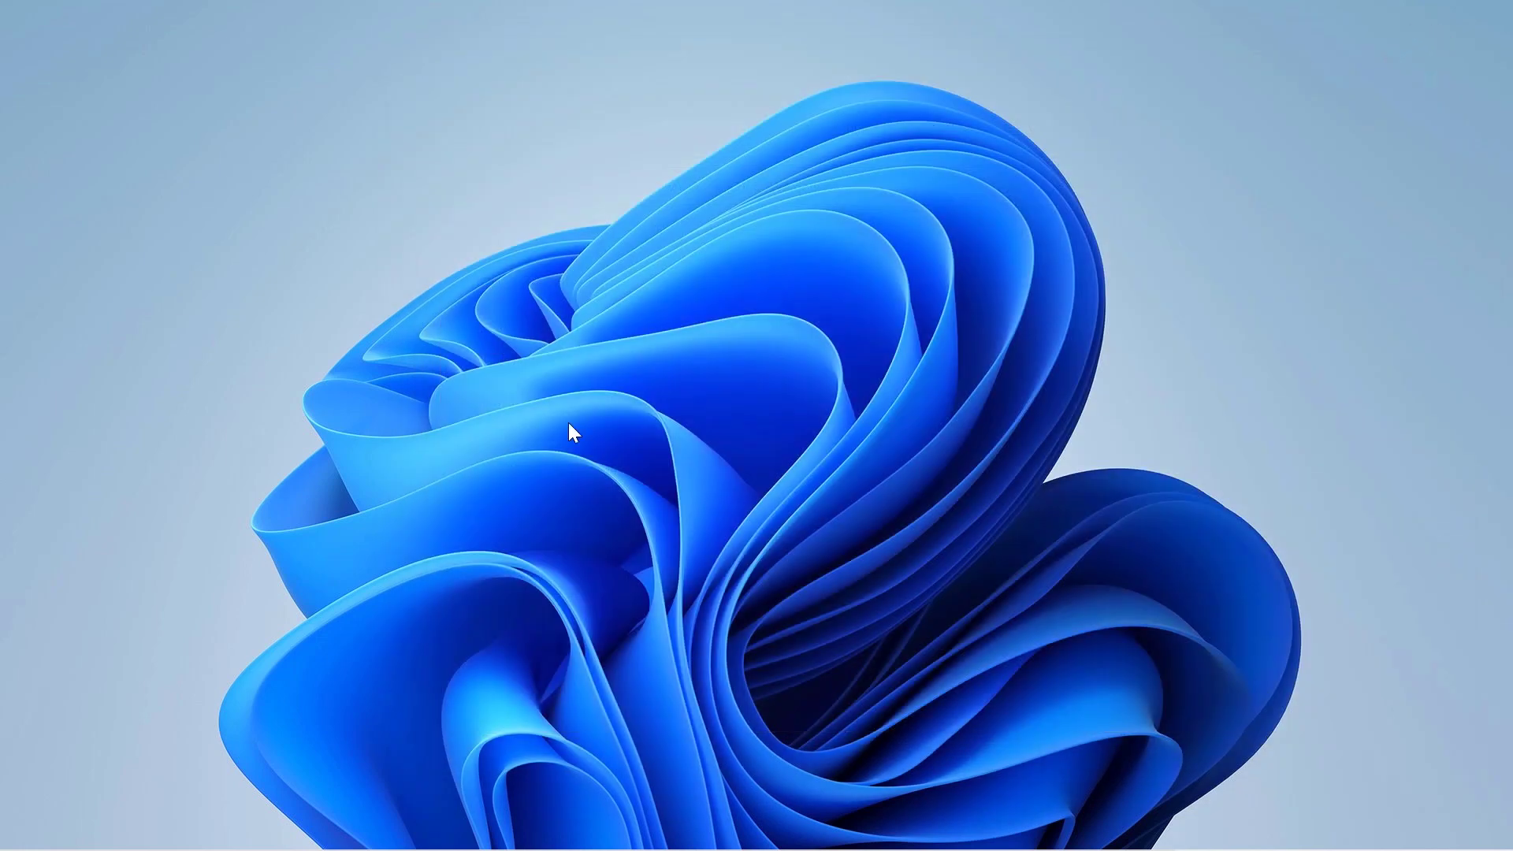
Step: Open the Windows Temp folder through the Run command and grant permanent access to it
key(super+r)
text(t)
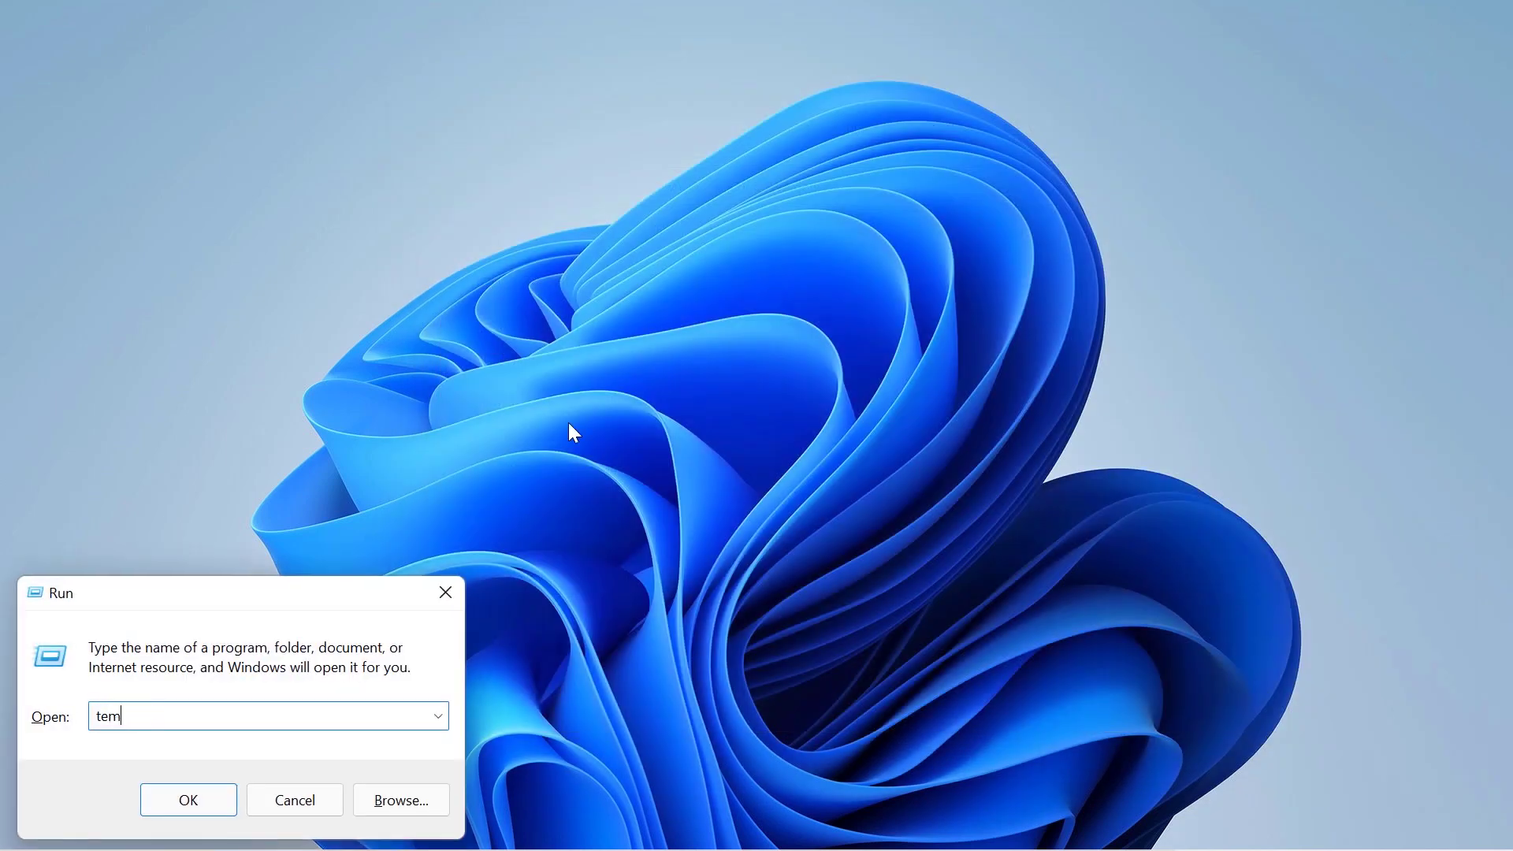
key(Return)
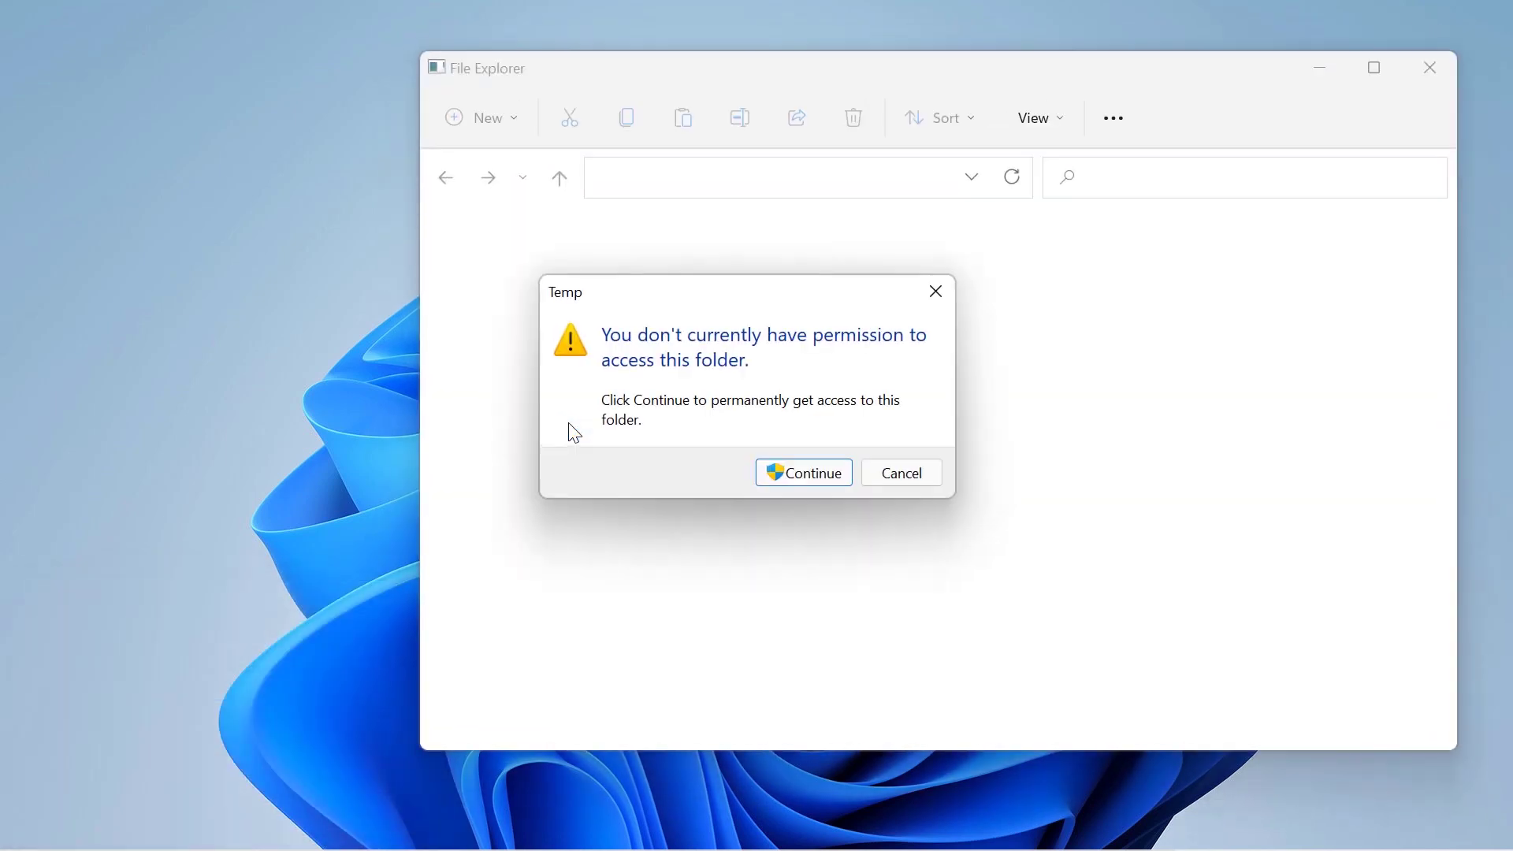
click(779, 471)
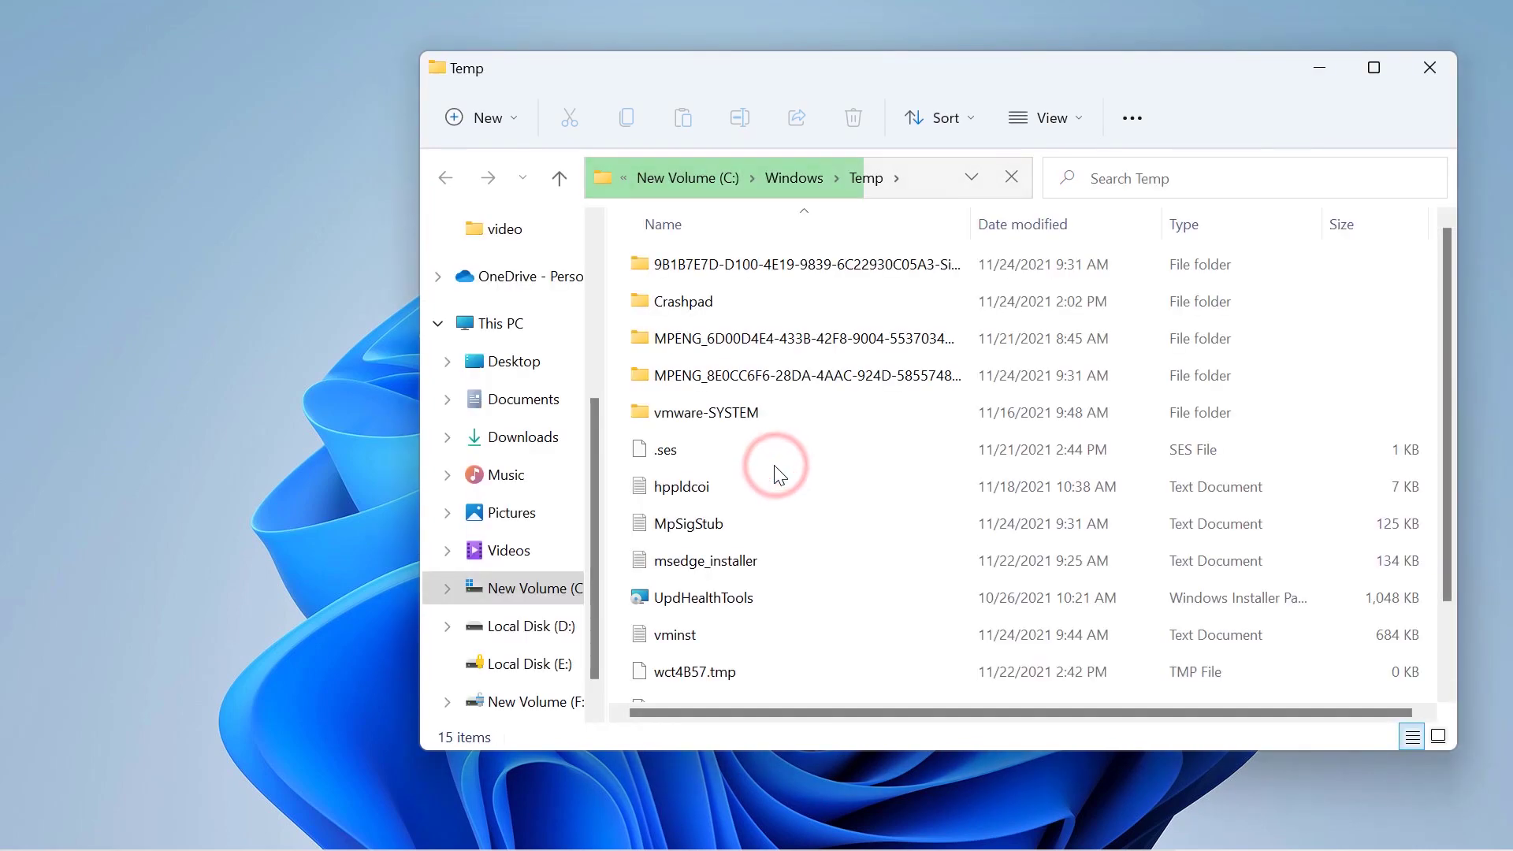
Step: Permanently delete all items in the Windows Temp folder, skipping the vmware-SYSTEM folder that requires administrator permission
key(ctrl+a)
key(shift+Delete)
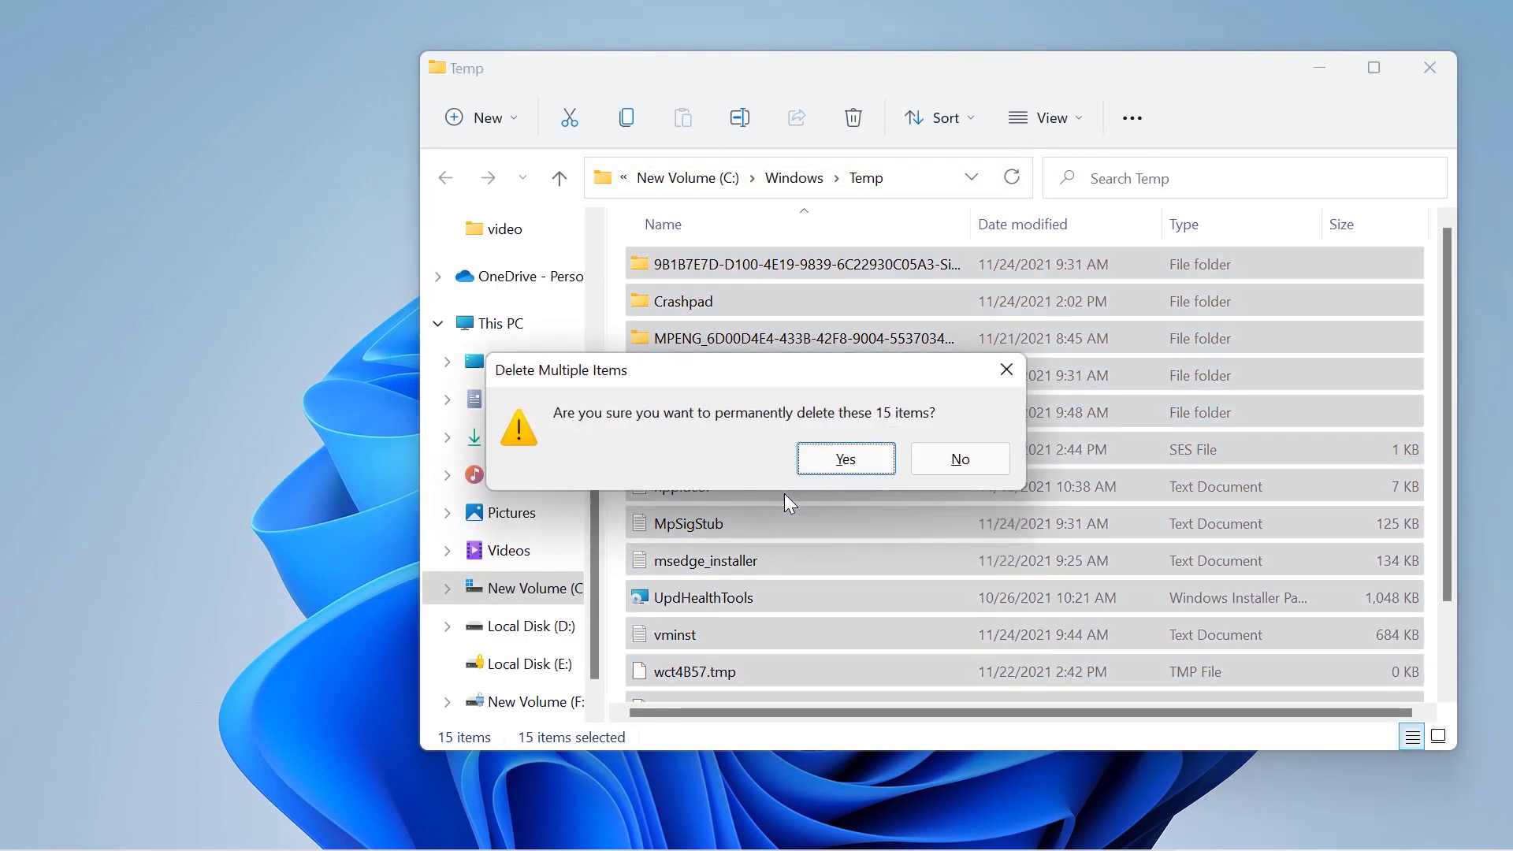
key(Return)
click(537, 415)
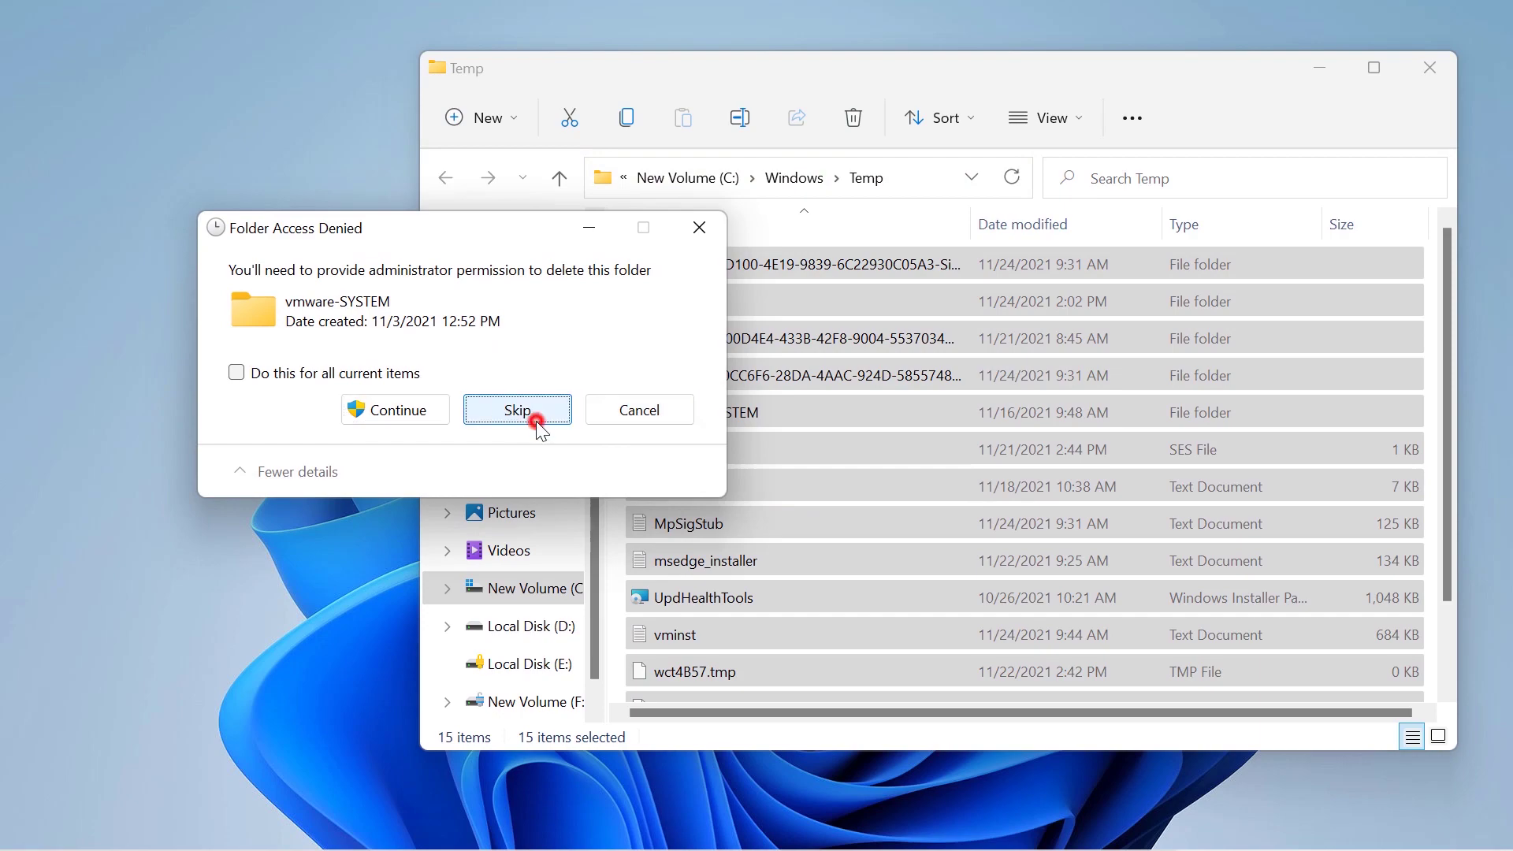